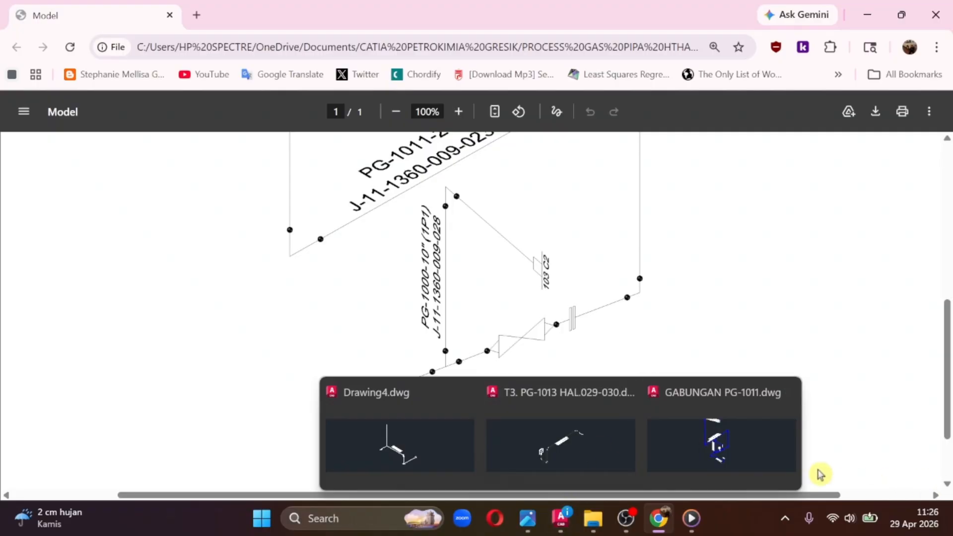
middle_click_drag(464, 272, 440, 264, "shift")
key("ctrl+z")
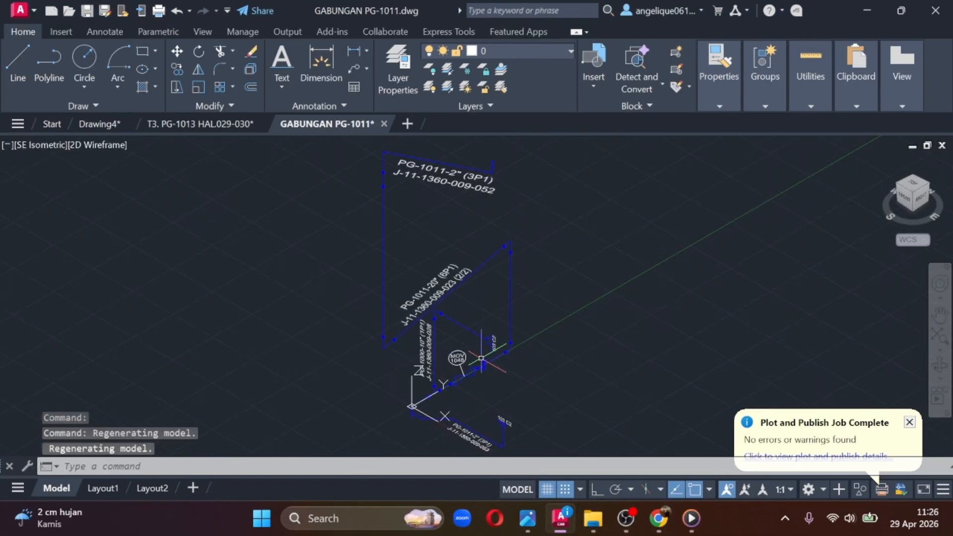
mouse_move(929, 193)
left_mouse_down()
mouse_move(798, 170)
mouse_move(754, 214)
mouse_move(800, 240)
mouse_move(902, 201)
mouse_move(913, 143)
left_mouse_up()
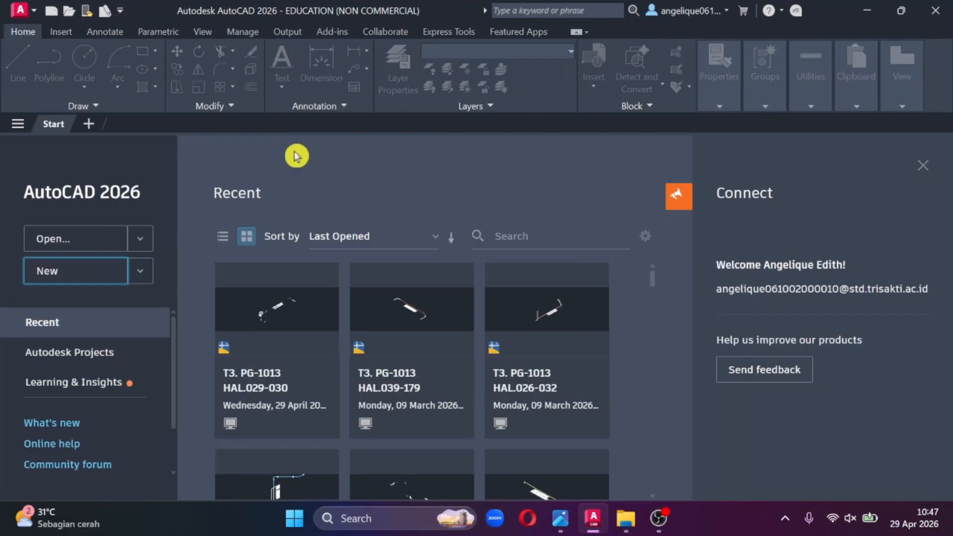
- Create a new drawing from the acadiso.dwt template and set its view to SE Isometric
left_click(89, 275)
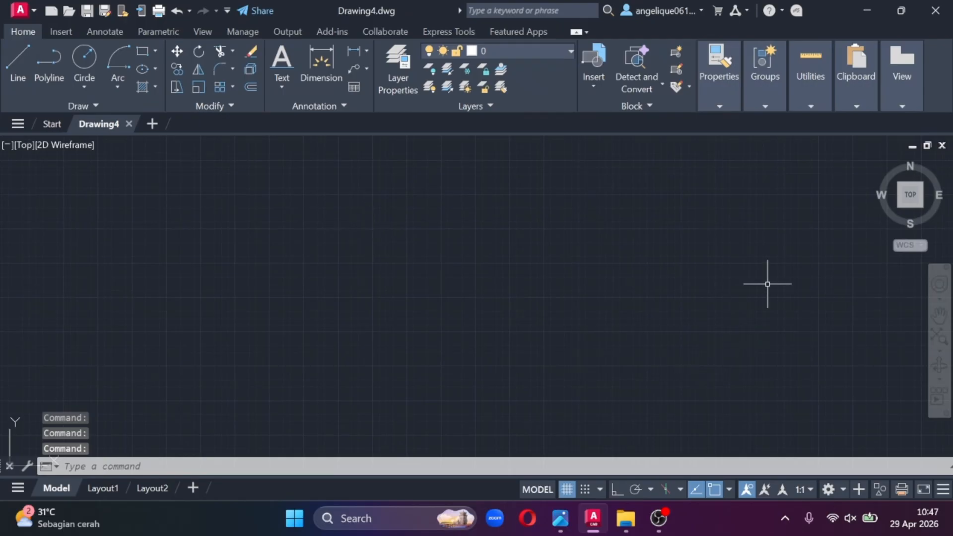
left_click(914, 195)
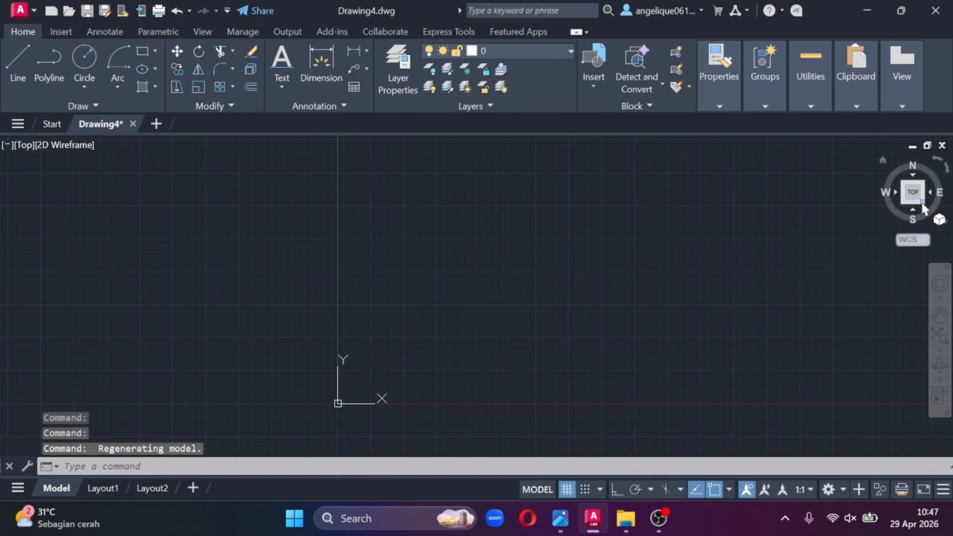
left_click(904, 158)
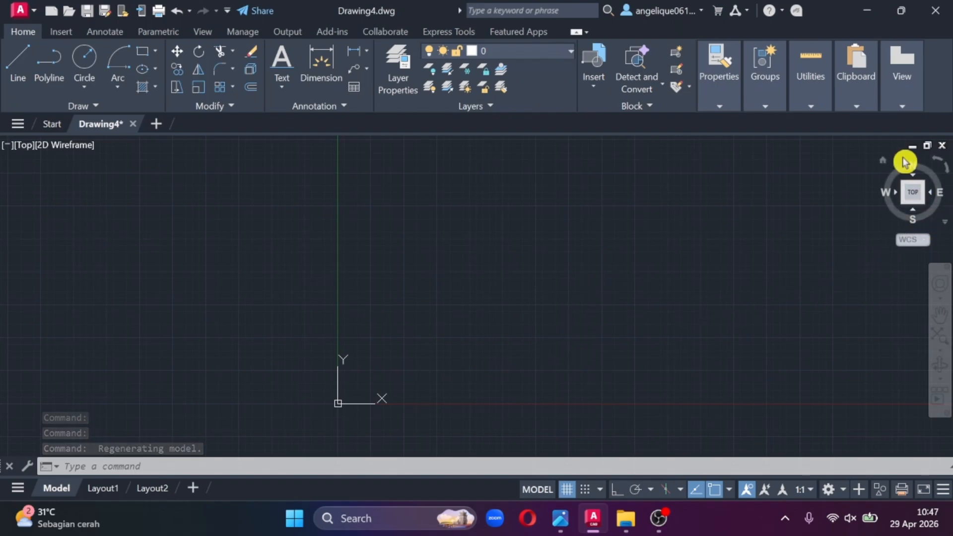
left_click(907, 164)
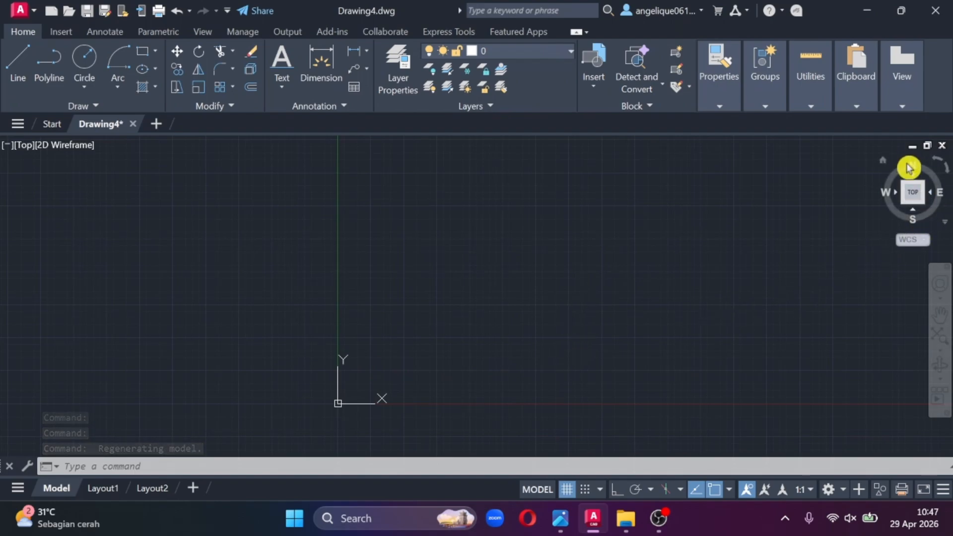
left_click(926, 205)
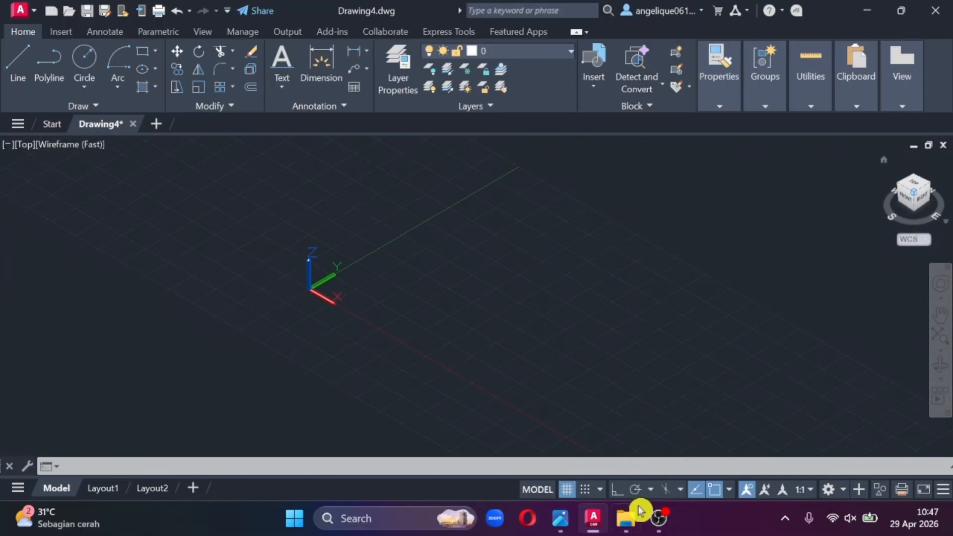
- Check the construction north on the reference isometric photo, and turn on snap mode and ortho mode in the drawing
mouse_move(566, 520)
left_click(304, 429)
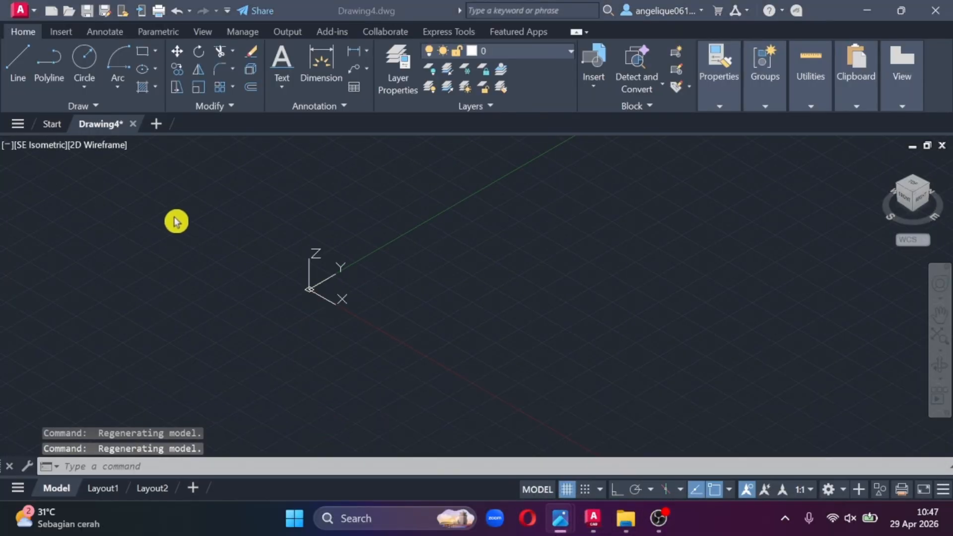
left_click_drag(138, 154, 195, 186)
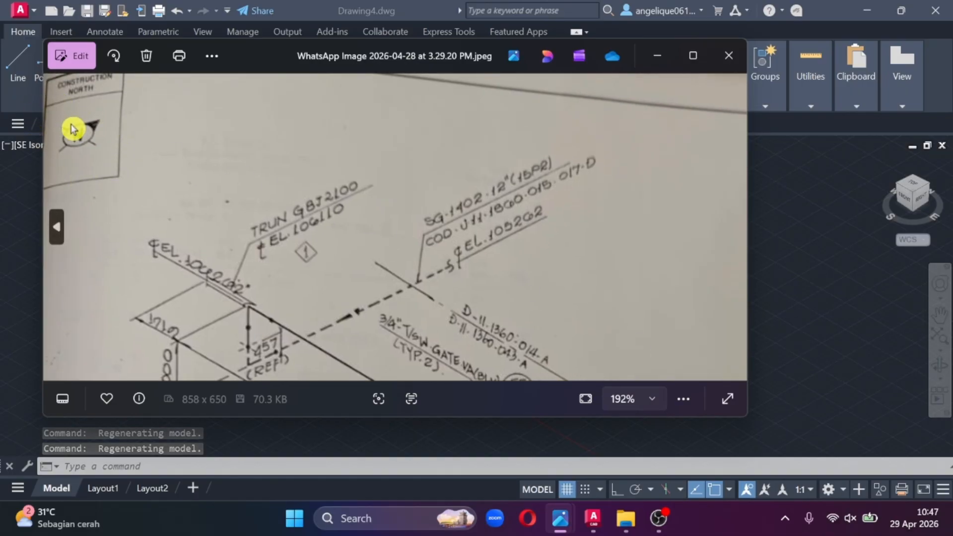
left_click(658, 56)
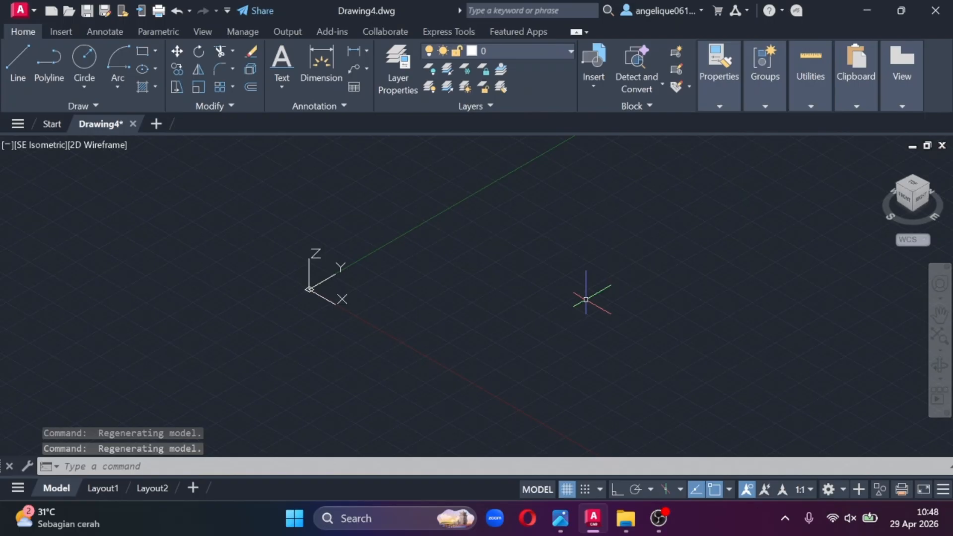
left_click(588, 491)
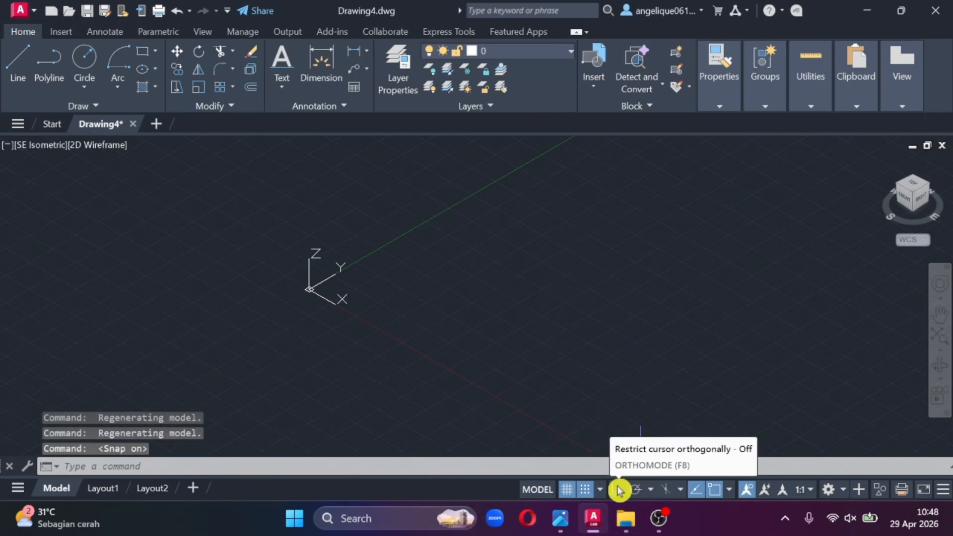
left_click(619, 491)
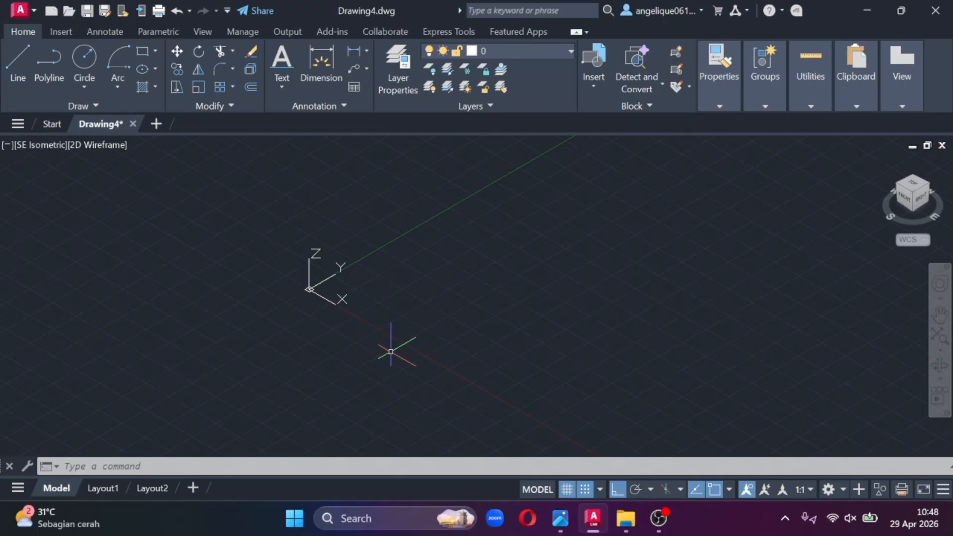
- Draw a circle centred on the origin (0,0), picking its radius freehand
scroll(282, 292, "up", 2)
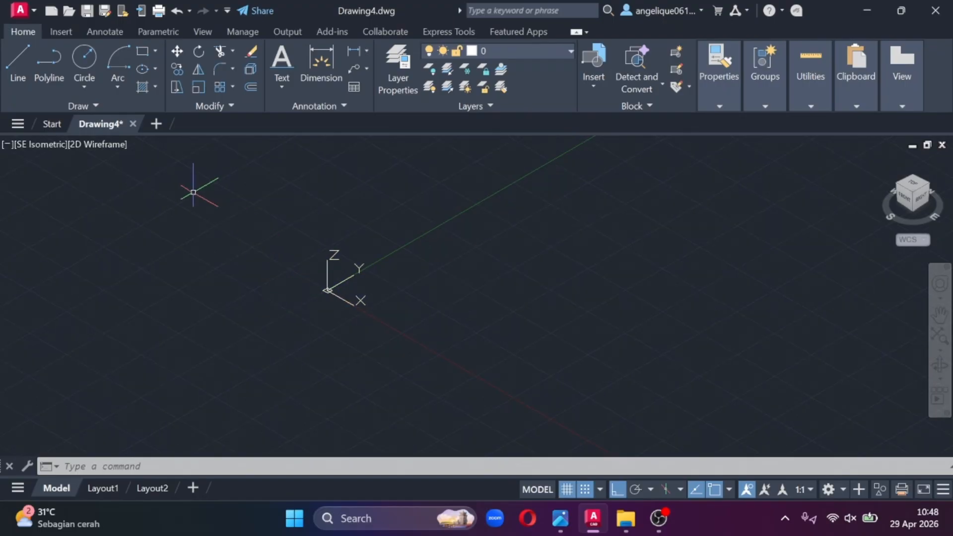
left_click(84, 60)
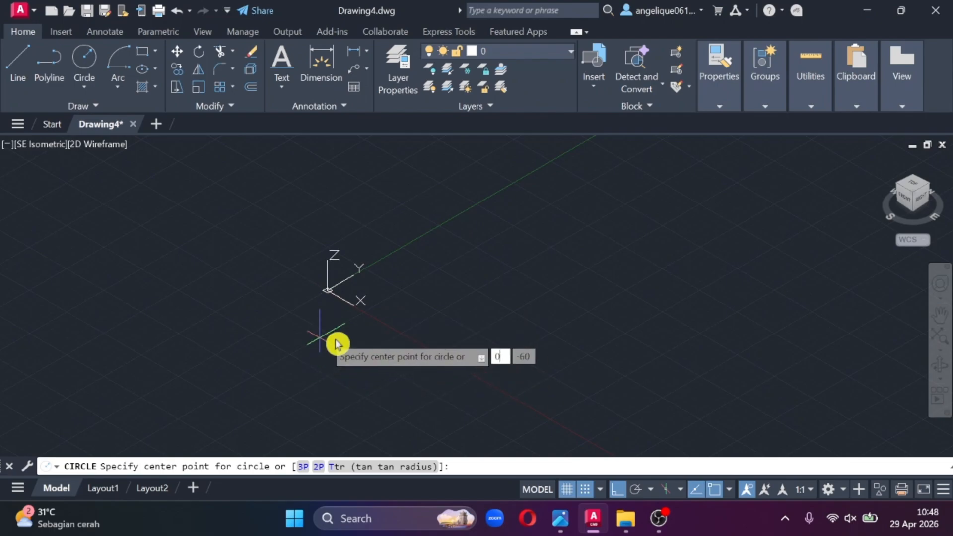
type("0")
key("Tab")
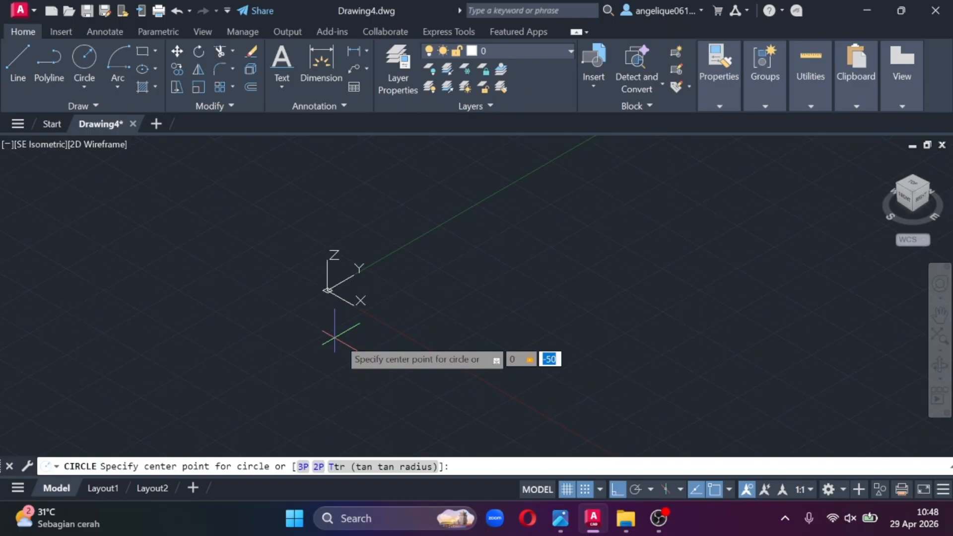
type("0")
key("Return")
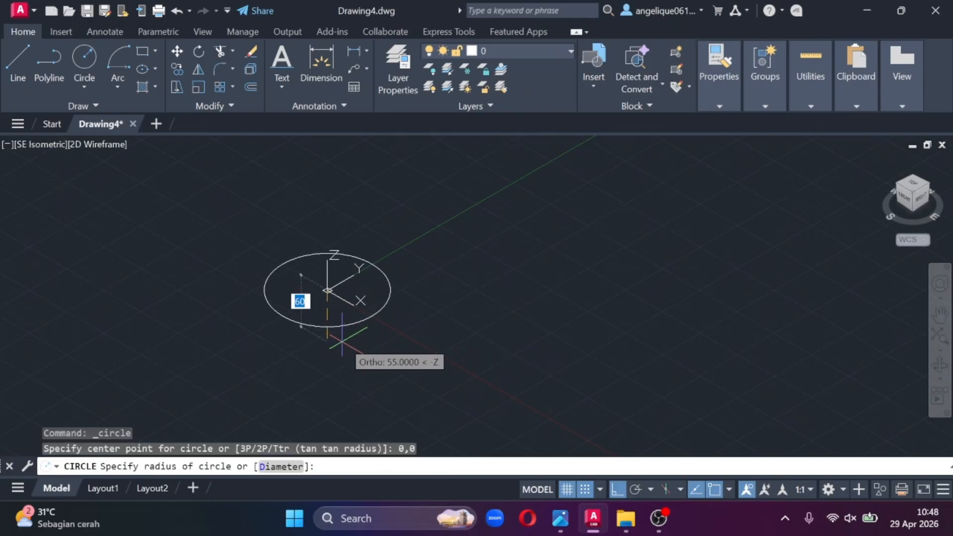
left_click(402, 383)
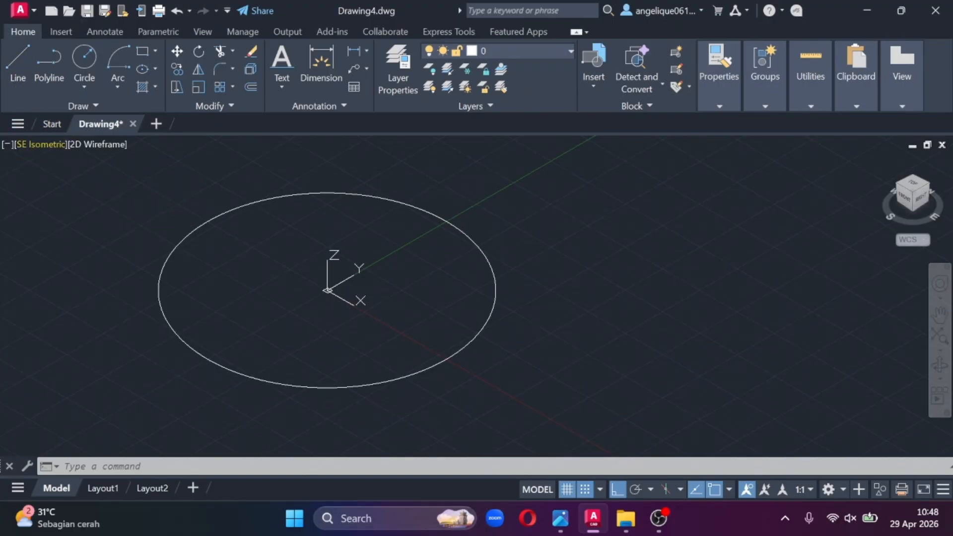
- Start a line at the circle's centre and draw its first segment 1000 straight up along Z, following the reference photo
left_click(19, 68)
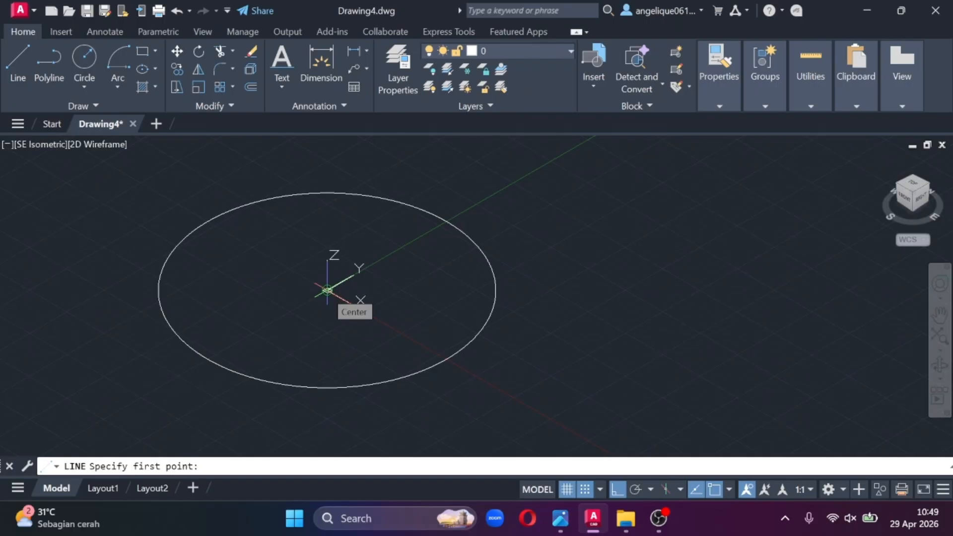
left_click(327, 290)
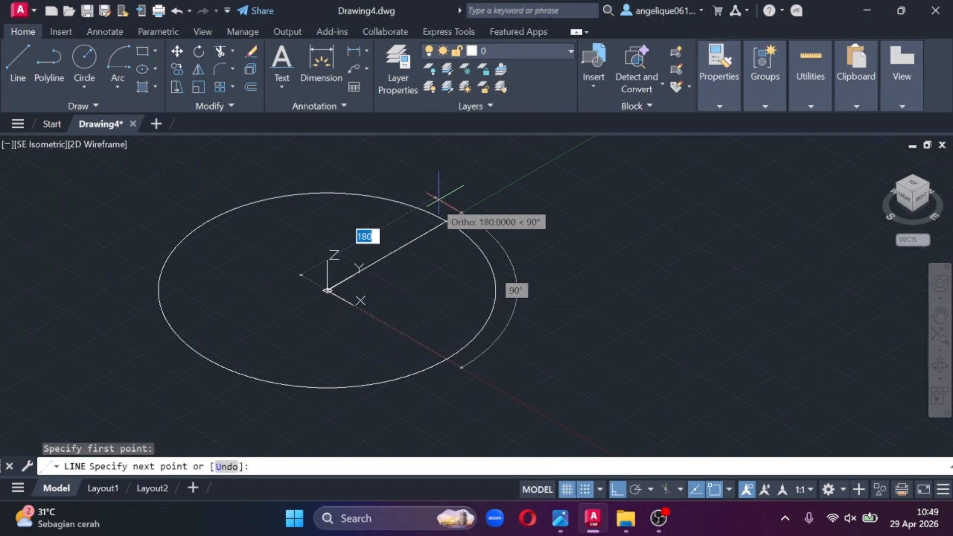
scroll(426, 198, "down", 4)
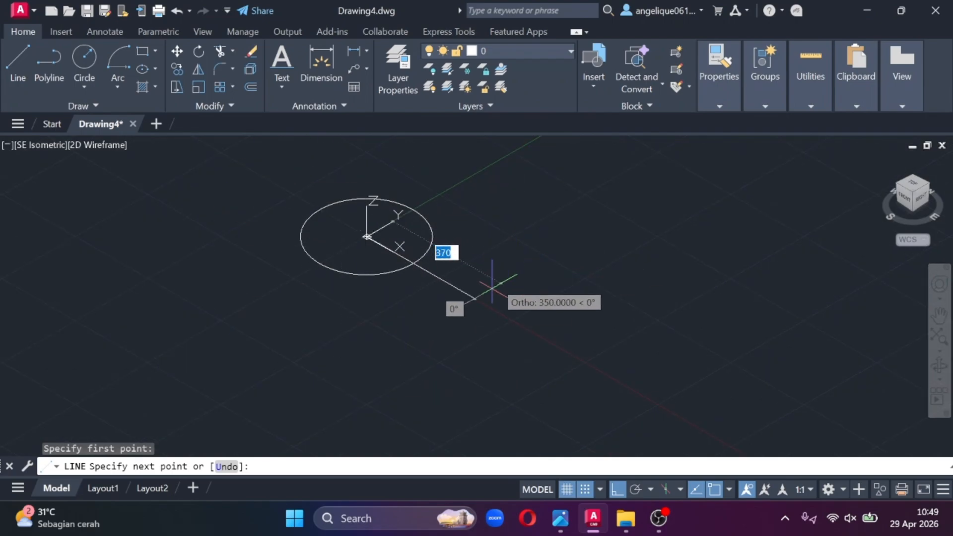
middle_click_drag(493, 277, 634, 354)
mouse_move(561, 519)
left_click(392, 451)
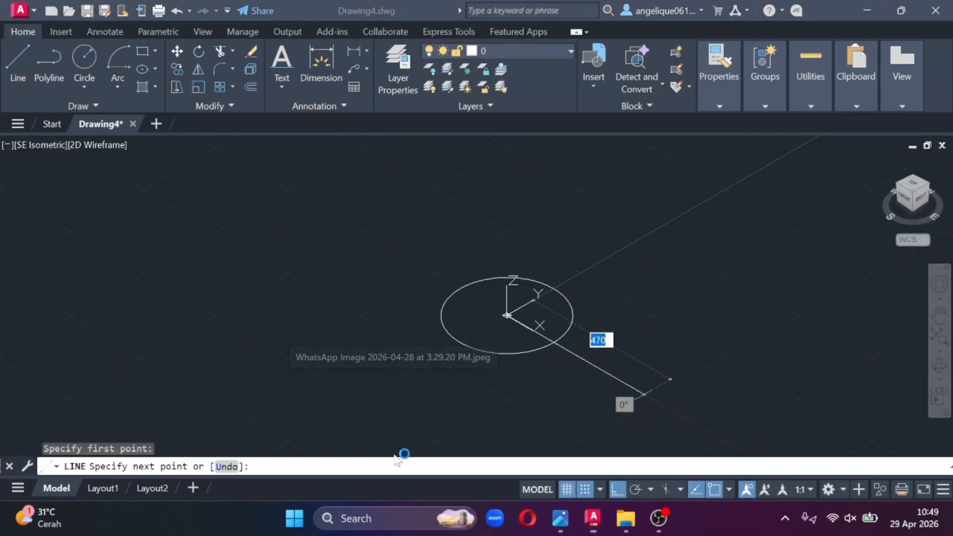
left_click_drag(478, 319, 463, 217)
scroll(463, 216, "down", 1)
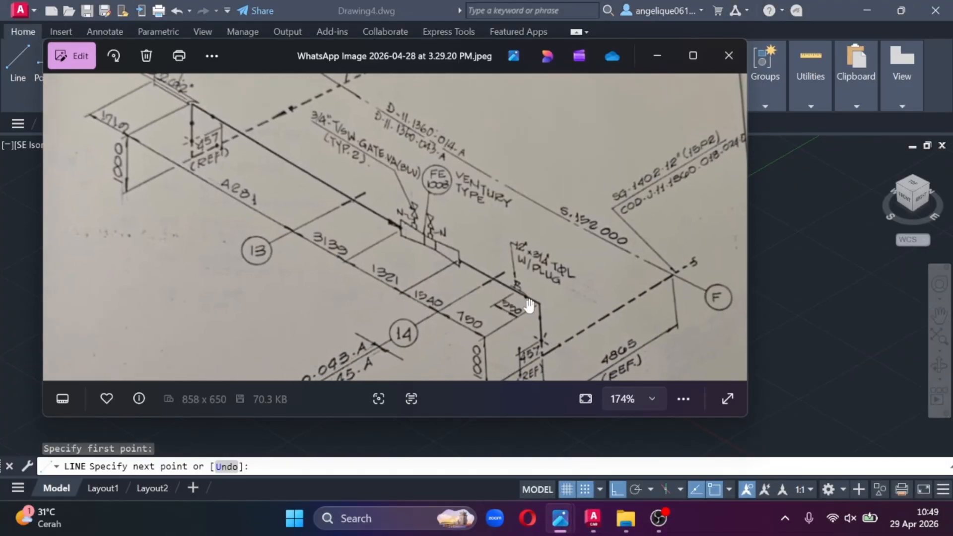
left_click_drag(530, 306, 483, 200)
scroll(570, 304, "up", 4)
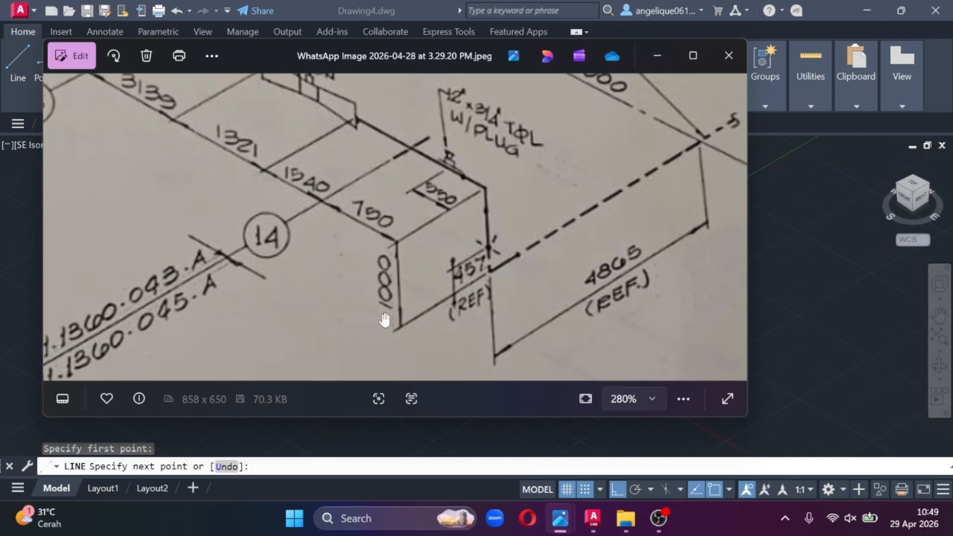
left_click(657, 55)
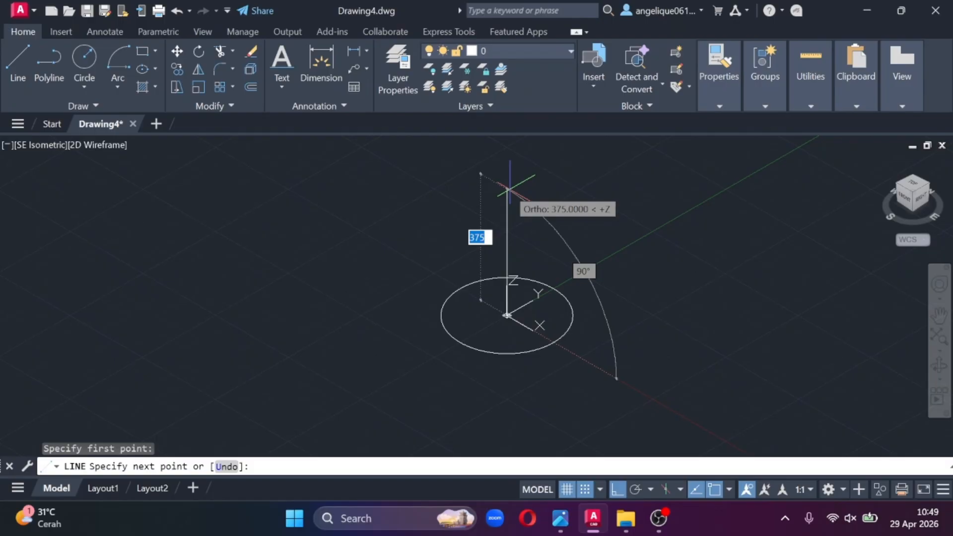
type("1000")
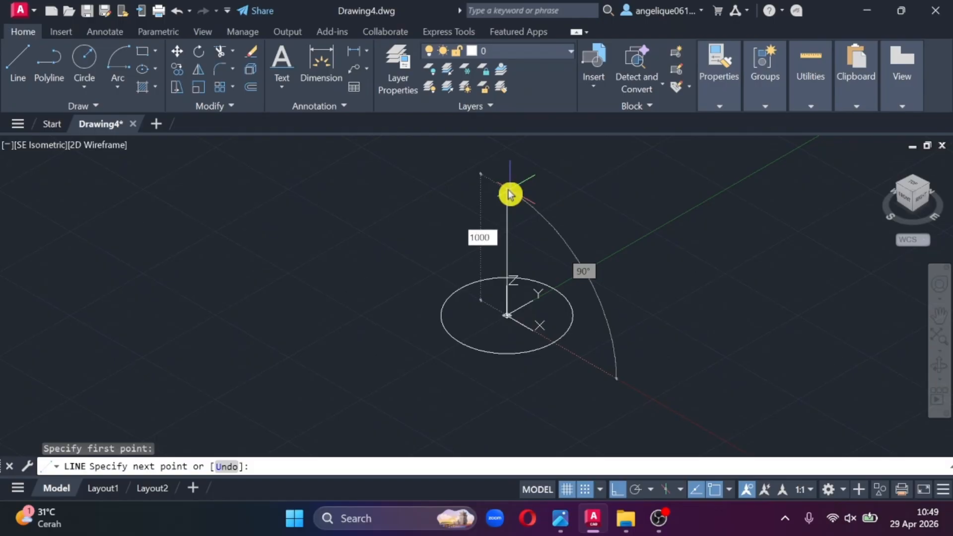
key("Return")
- Continue the line from the top of the riser with a 750 segment in the negative X direction, following the reference photo
scroll(558, 229, "down", 3)
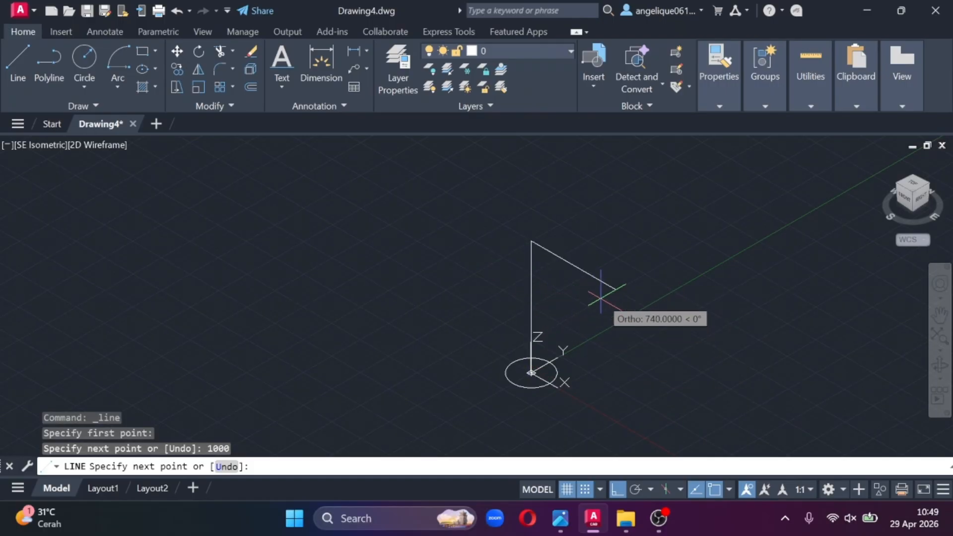
mouse_move(560, 518)
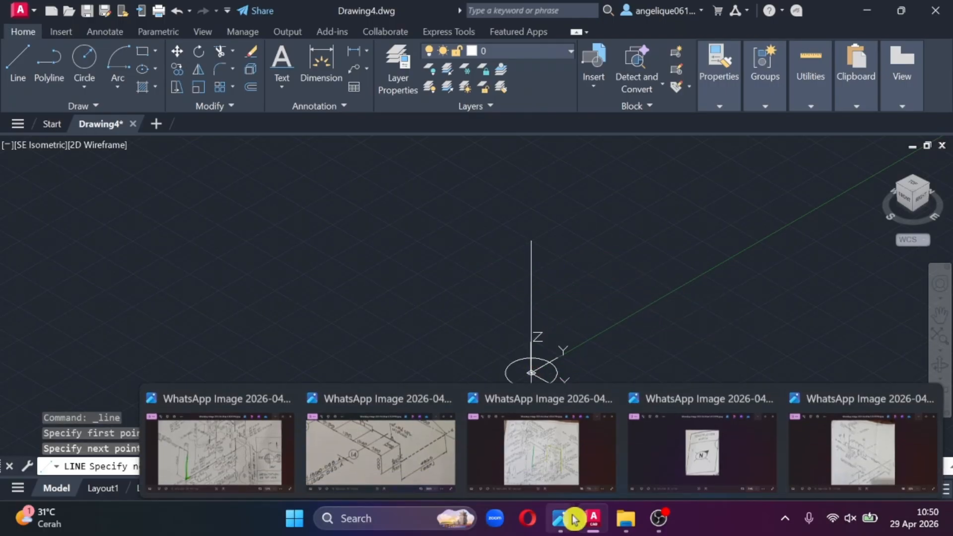
left_click(393, 447)
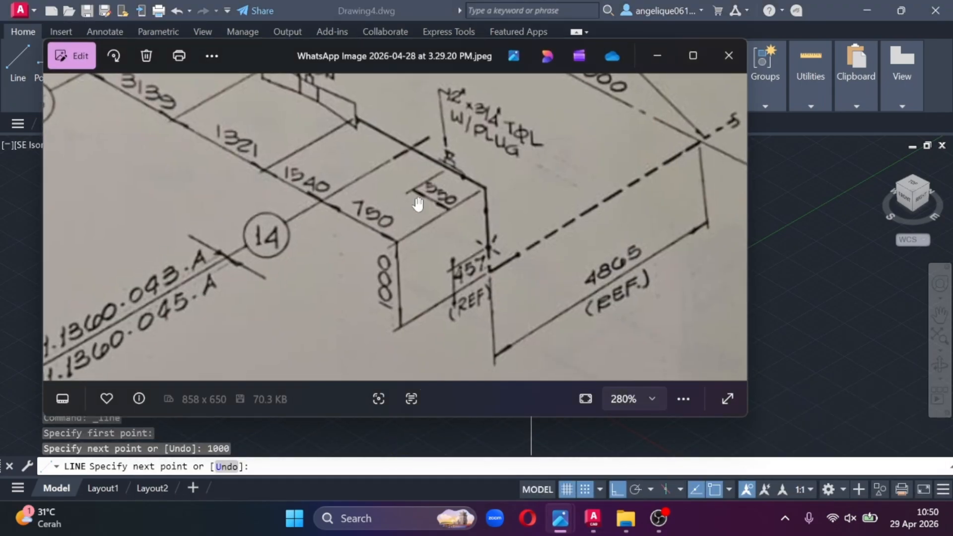
left_click_drag(419, 204, 566, 291)
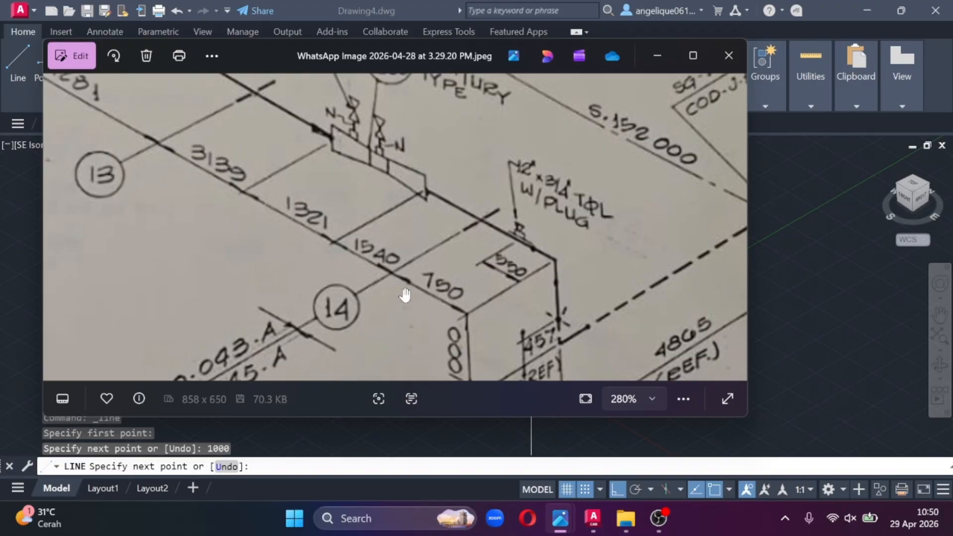
left_click(657, 56)
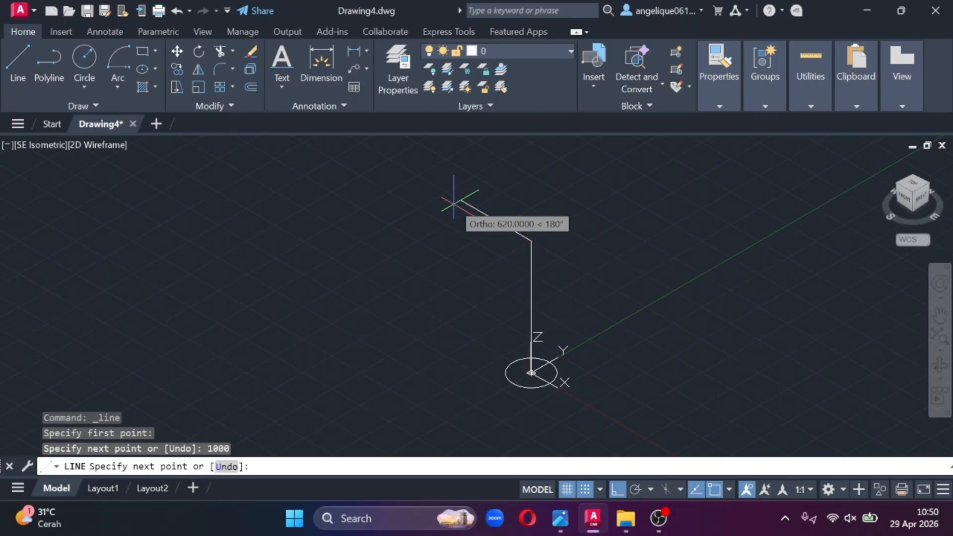
type("750")
key("Return")
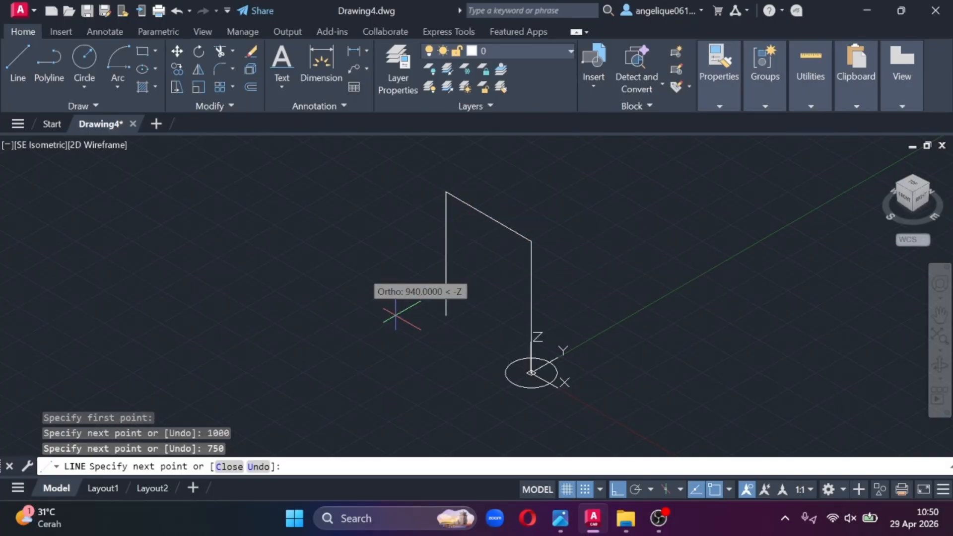
- Extend the line by a further 1540 segment in the same negative X direction, as dimensioned on the reference photo
middle_click_drag(337, 219, 466, 321)
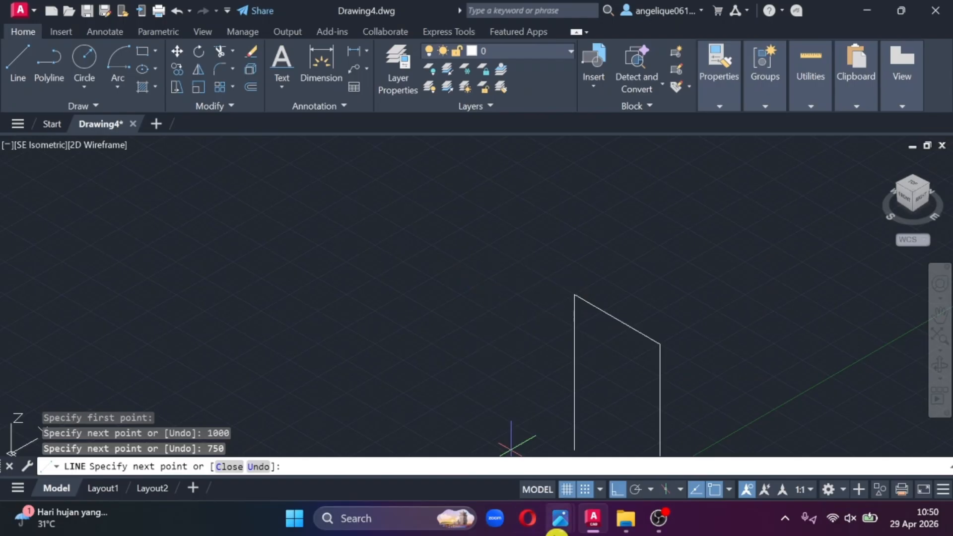
mouse_move(560, 518)
left_click(502, 472)
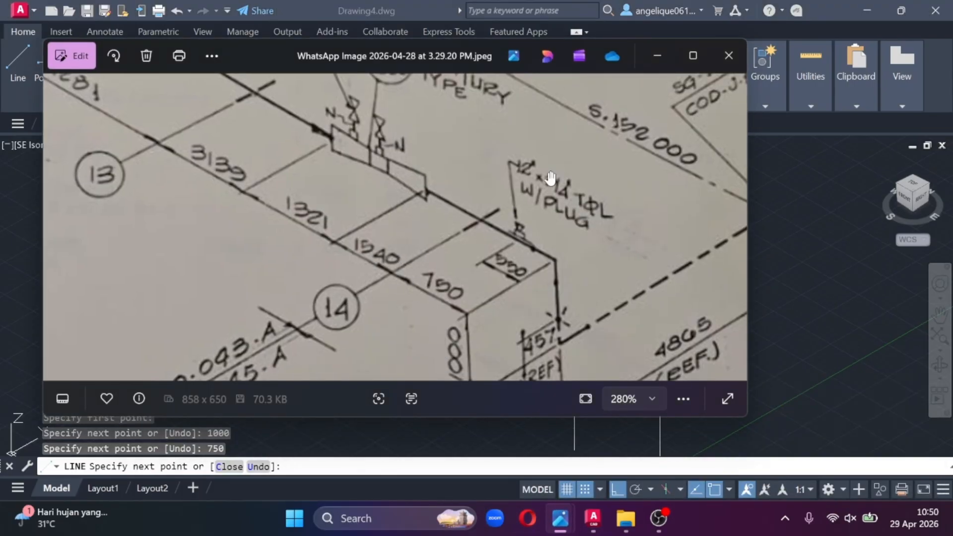
left_click(657, 55)
type("1")
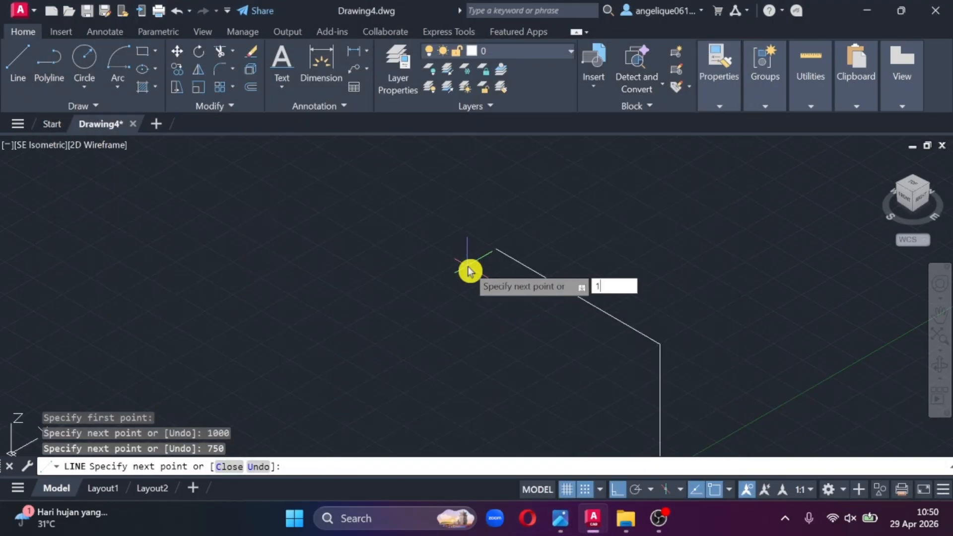
type("540")
key("Return")
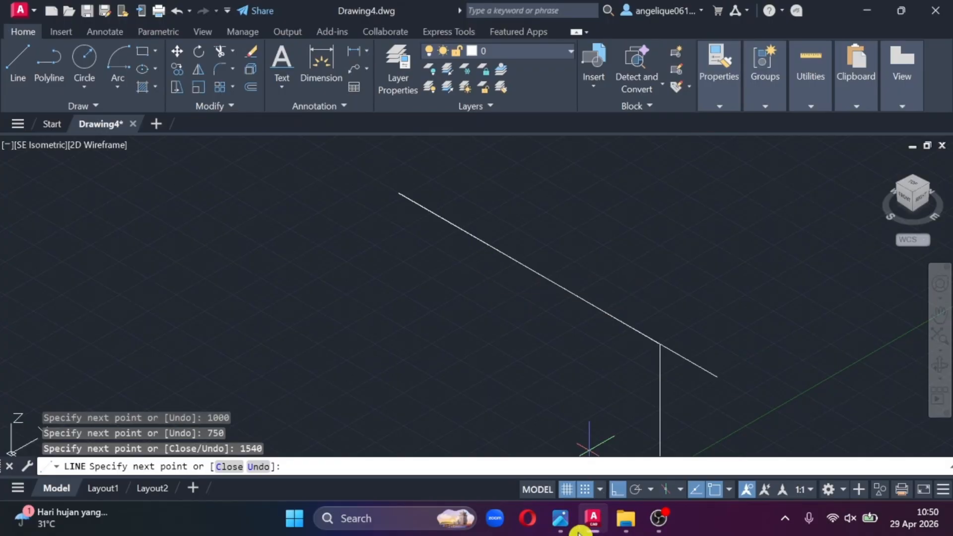
- Continue the line freehand from the end of the 1540 segment, about 580 straight down and along the Y axis
mouse_move(593, 518)
middle_click_drag(391, 296, 445, 297)
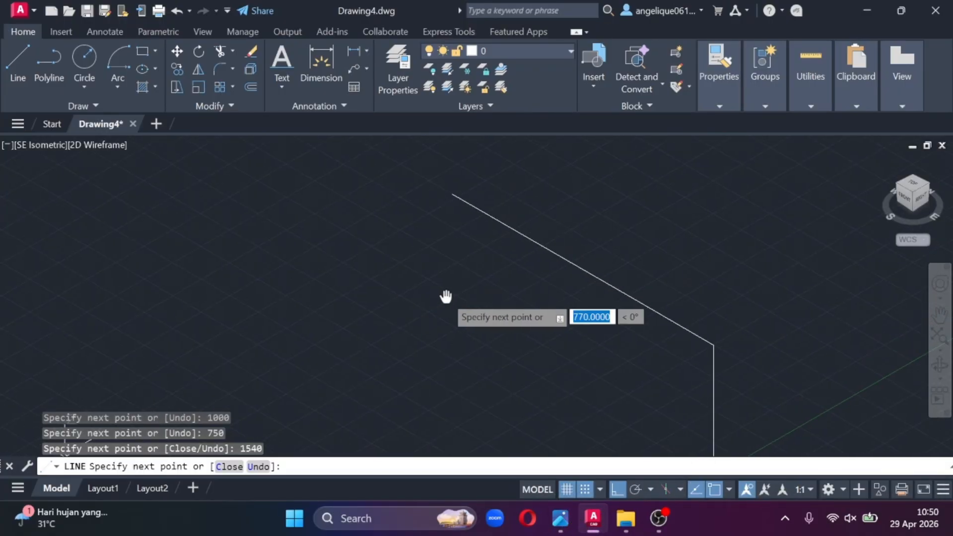
middle_click_drag(227, 189, 256, 221)
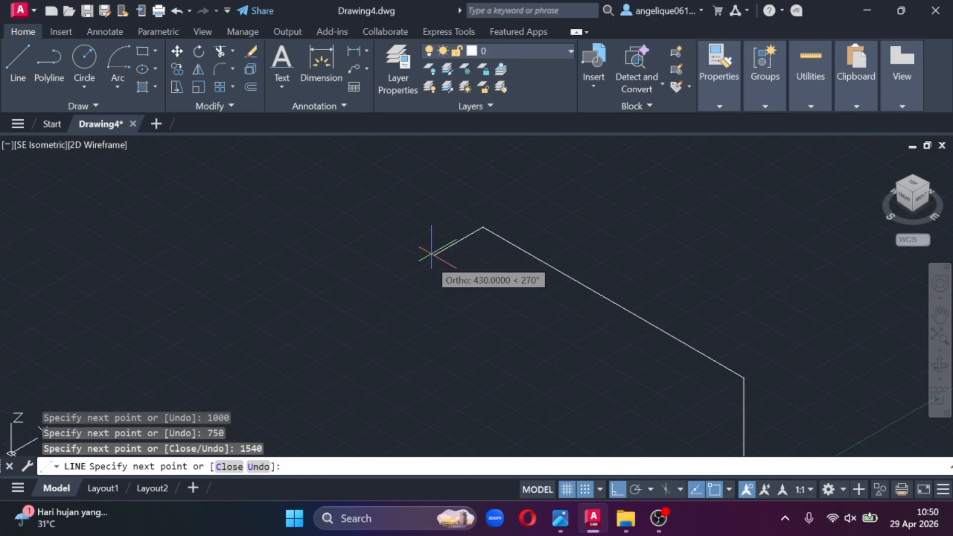
mouse_move(459, 295)
middle_mouse_down()
mouse_move(478, 321)
mouse_move(484, 210)
mouse_move(506, 294)
middle_mouse_up()
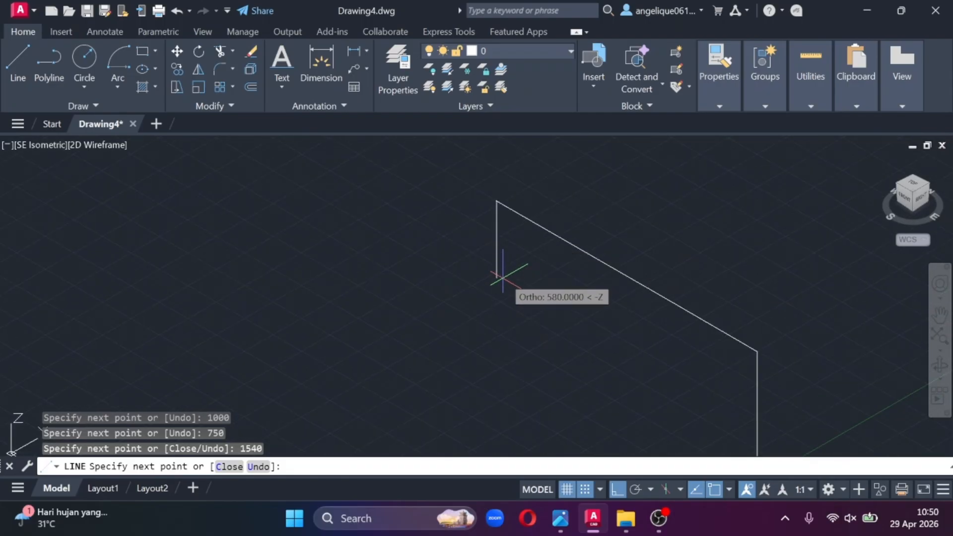
left_click(503, 277)
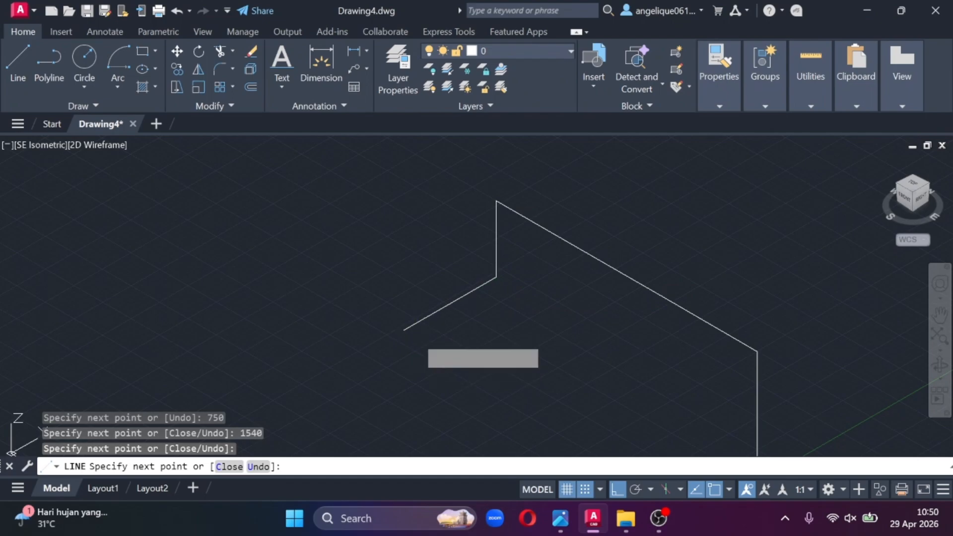
left_click(415, 336)
left_click(608, 318)
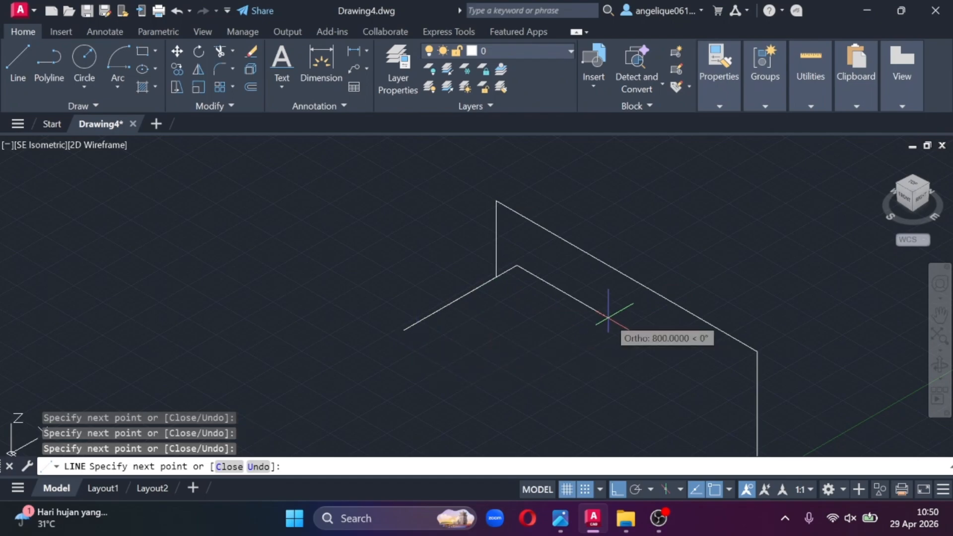
- Add further freehand orthogonal segments along the X and Y axes to the same line and end it
left_click(564, 144)
left_click(693, 180)
middle_click_drag(780, 207, 678, 327)
left_click(736, 259)
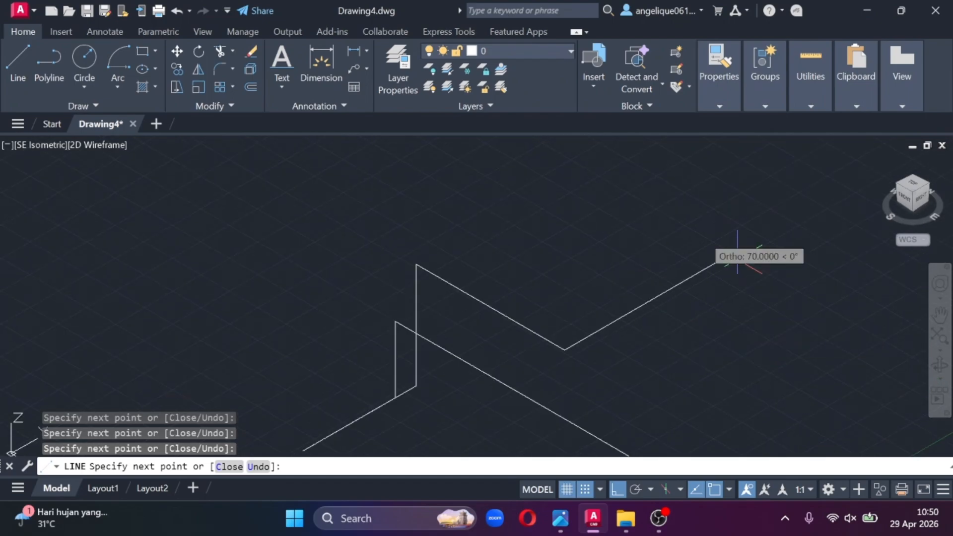
left_click(555, 179)
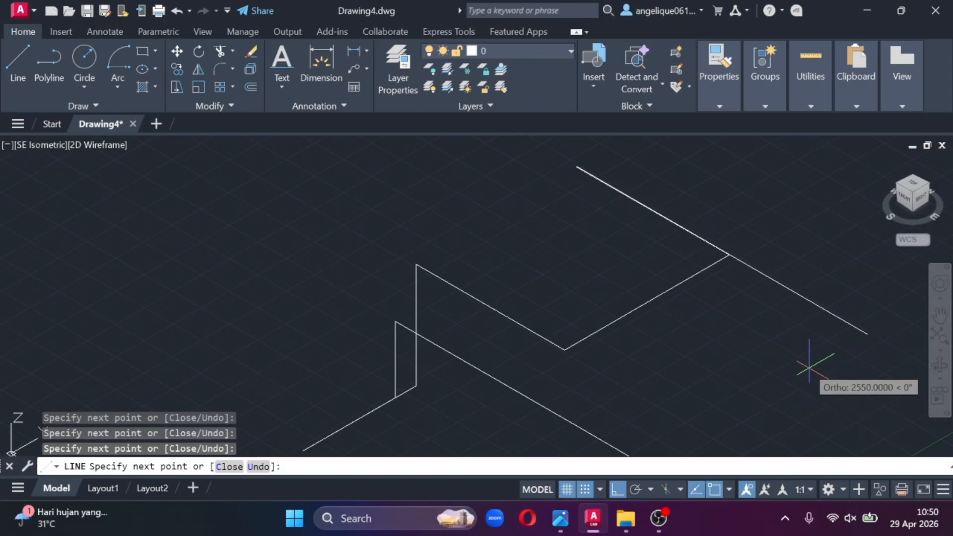
key("Escape")
- Compare the drawn route with the reference photo "WhatsApp Image 2026-04-28 at 3.29.20 PM.jpeg", examining its whole pipe run
middle_click_drag(722, 354, 549, 154)
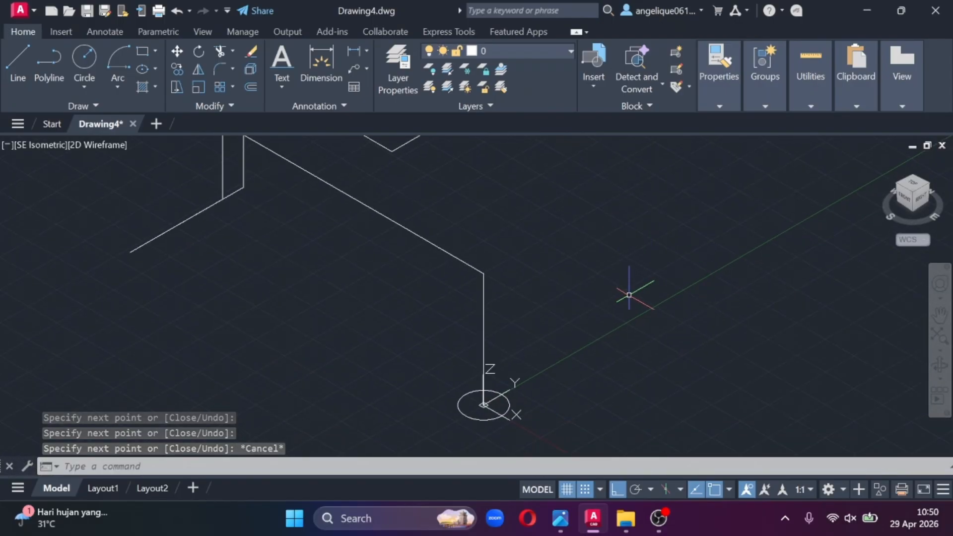
middle_click_drag(483, 286, 595, 292)
middle_click_drag(463, 259, 412, 203)
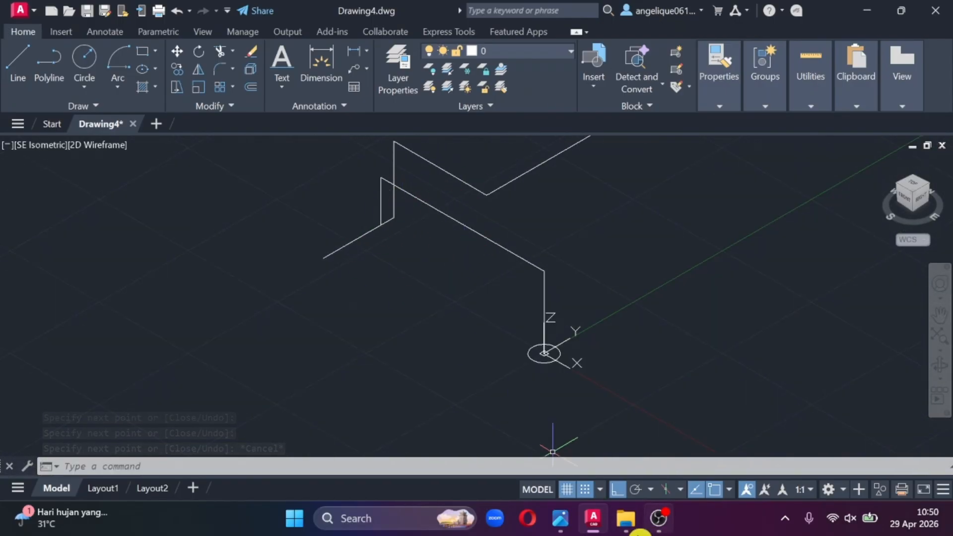
mouse_move(560, 519)
left_click(406, 415)
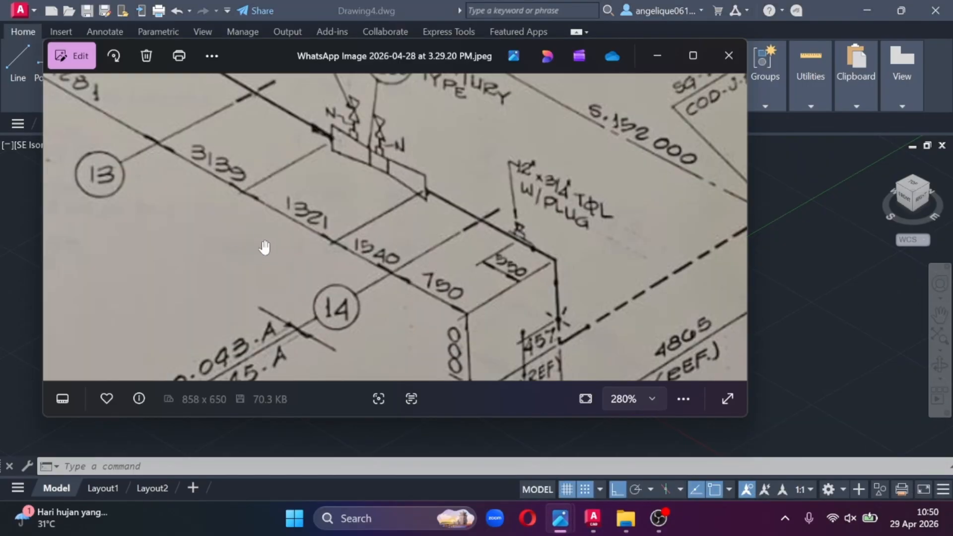
left_click_drag(264, 248, 423, 302)
scroll(450, 257, "down", 1)
scroll(449, 257, "down", 5)
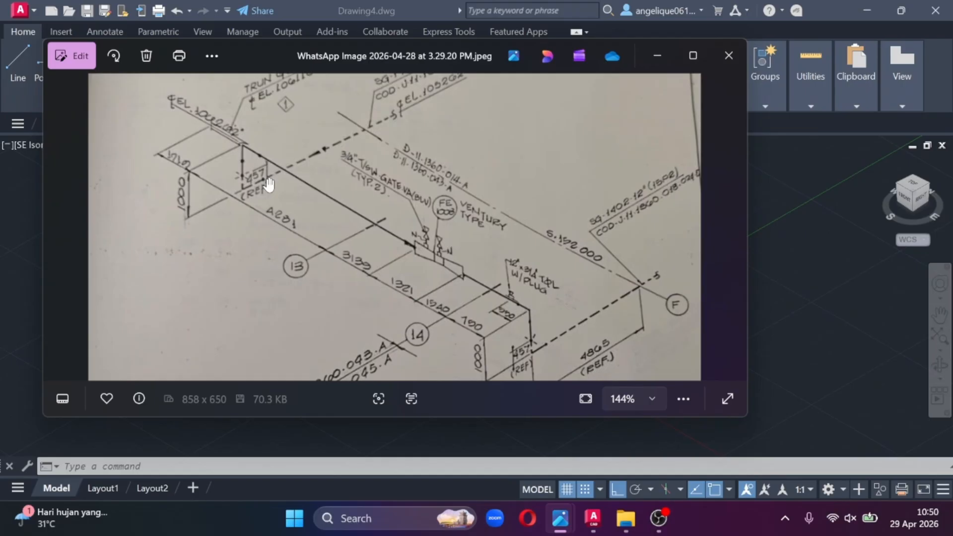
left_click(655, 66)
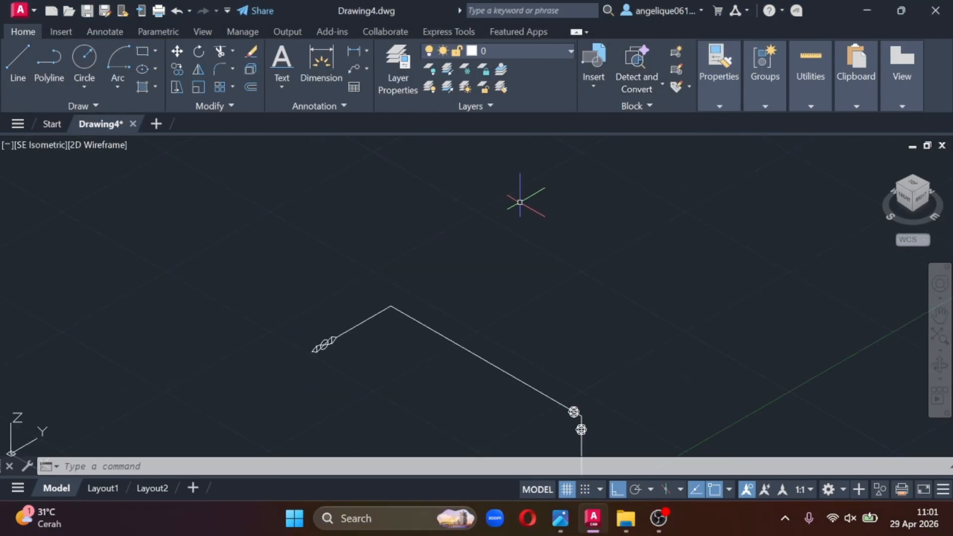
- Examine the pipe route and the 45° branch dimensions on the reference photo "WhatsApp Image 2026-04-28 at 3.28.05 PM.jpeg"
mouse_move(560, 518)
left_click(302, 447)
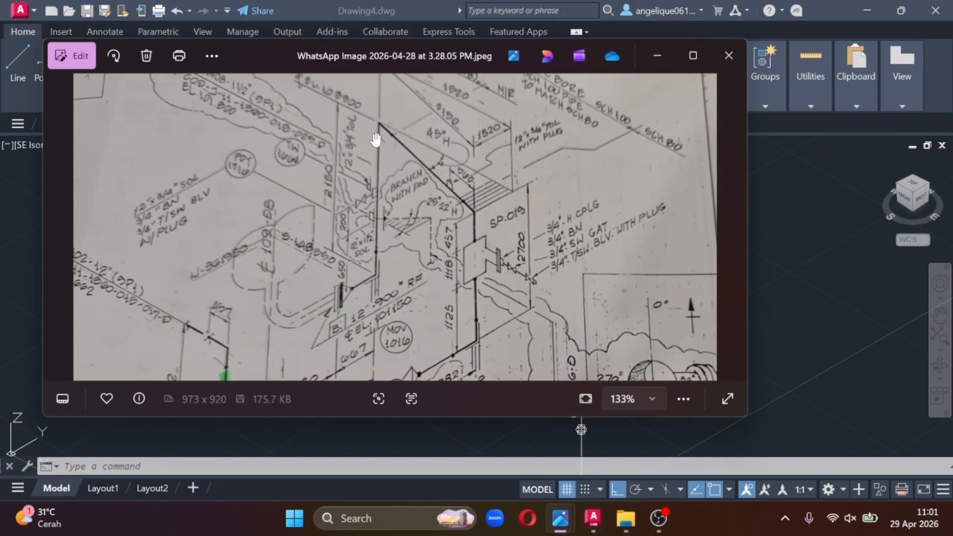
mouse_move(410, 342)
left_mouse_down()
mouse_move(378, 187)
mouse_move(429, 104)
left_mouse_up()
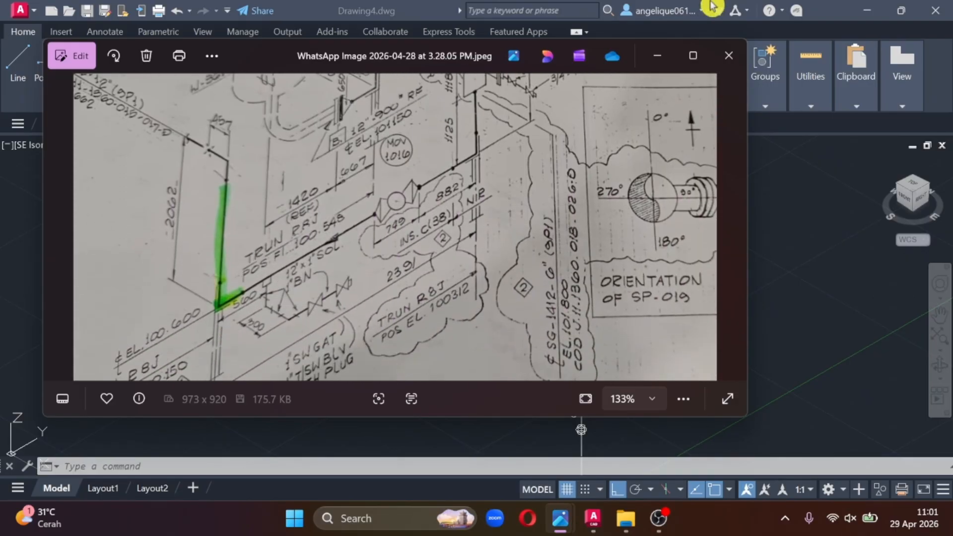
key("alt+Tab")
key("alt+Tab")
left_click_drag(477, 79, 491, 224)
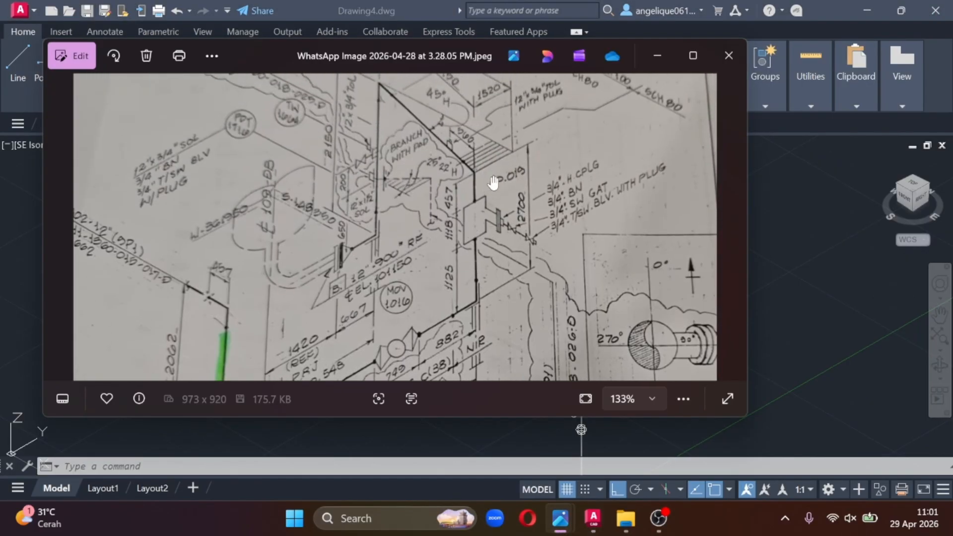
left_click_drag(460, 162, 435, 253)
scroll(474, 261, "up", 2)
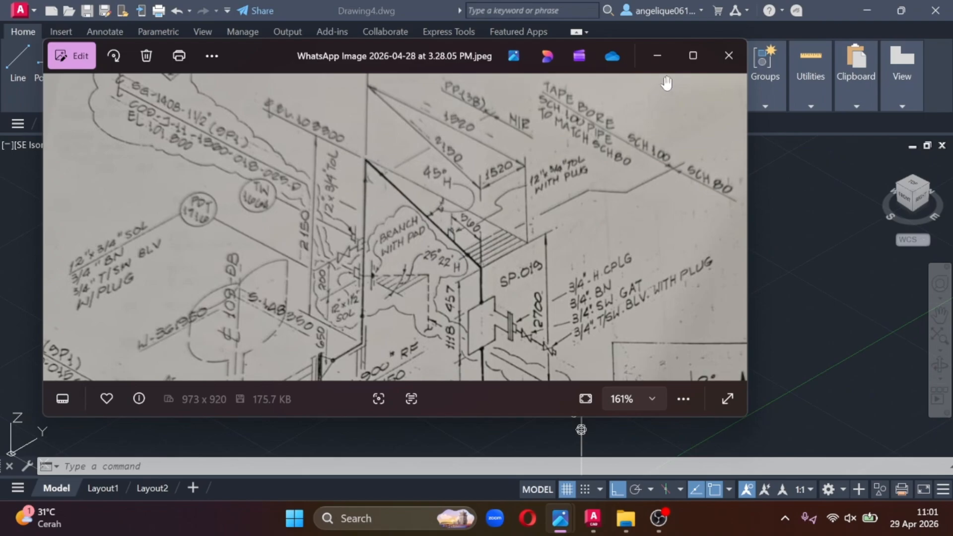
left_click(657, 55)
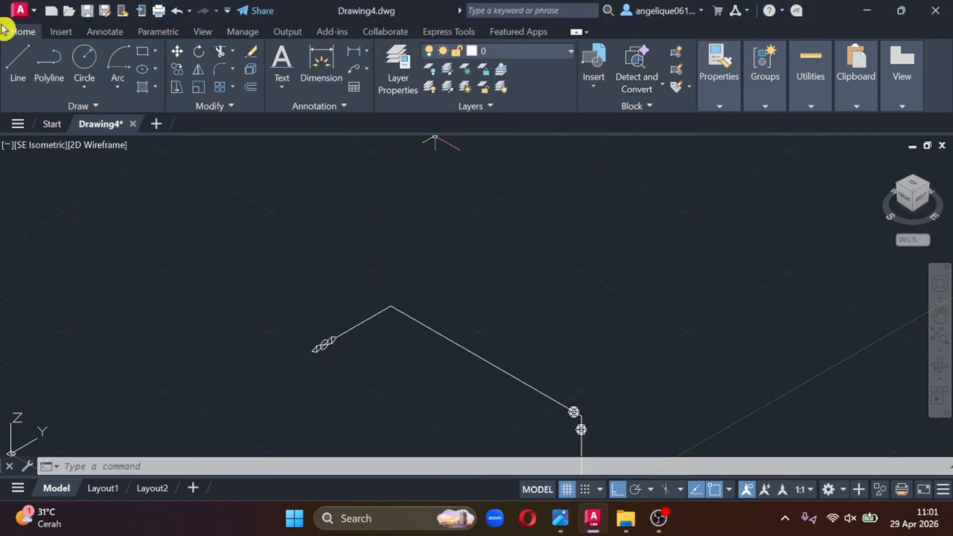
- Draw a freehand vertical line about 995 long straight up along Z from the corner between the valve branch and the main run
left_click(22, 67)
left_click(391, 306)
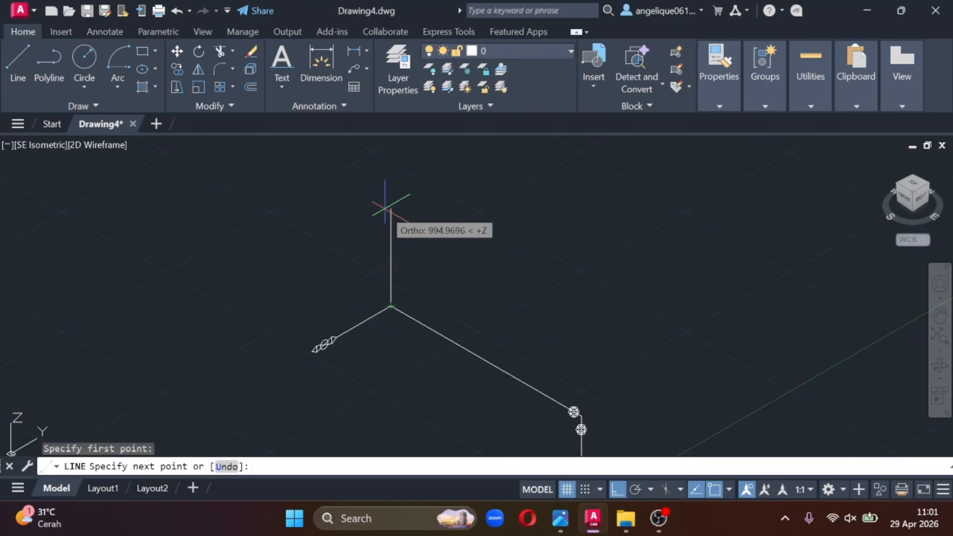
left_click(390, 209)
key("Escape")
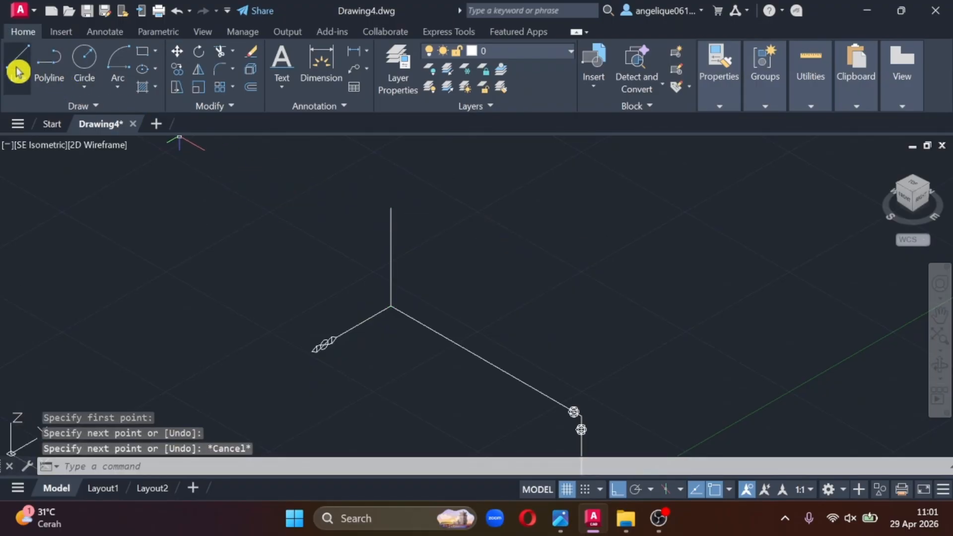
- Start a line at the top of the vertical line and draw 1520 in the positive Y direction, following the reference photo
left_click(19, 72)
mouse_move(560, 518)
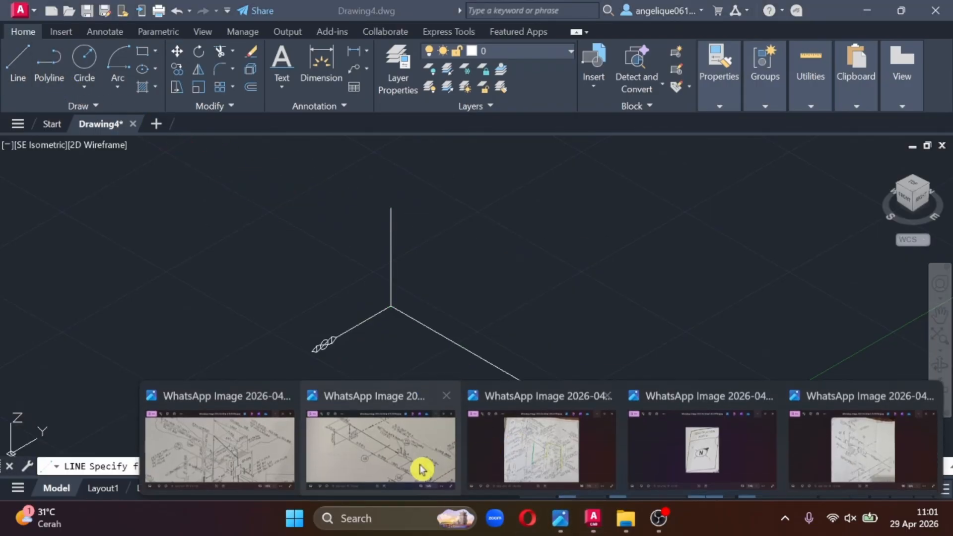
left_click(253, 455)
left_click_drag(472, 228, 471, 309)
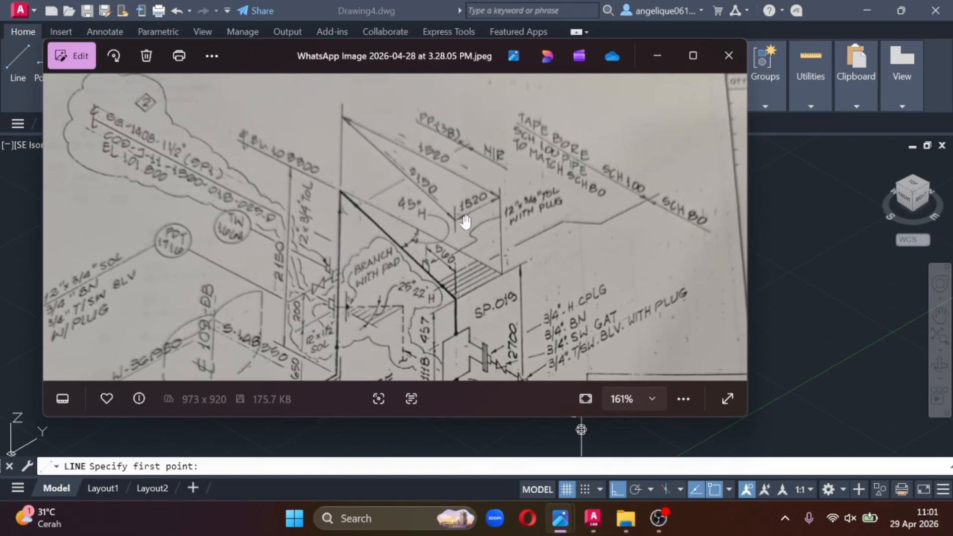
left_click(657, 56)
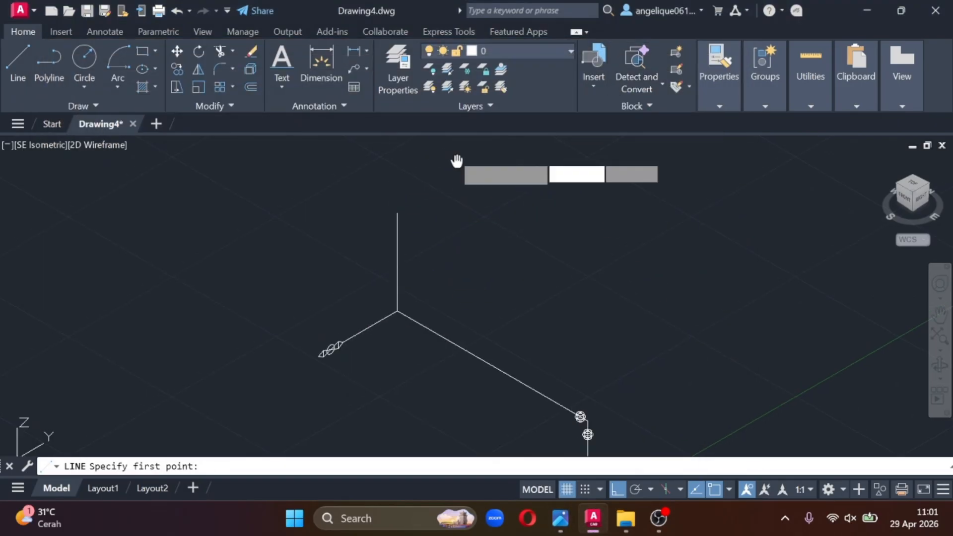
left_click(20, 64)
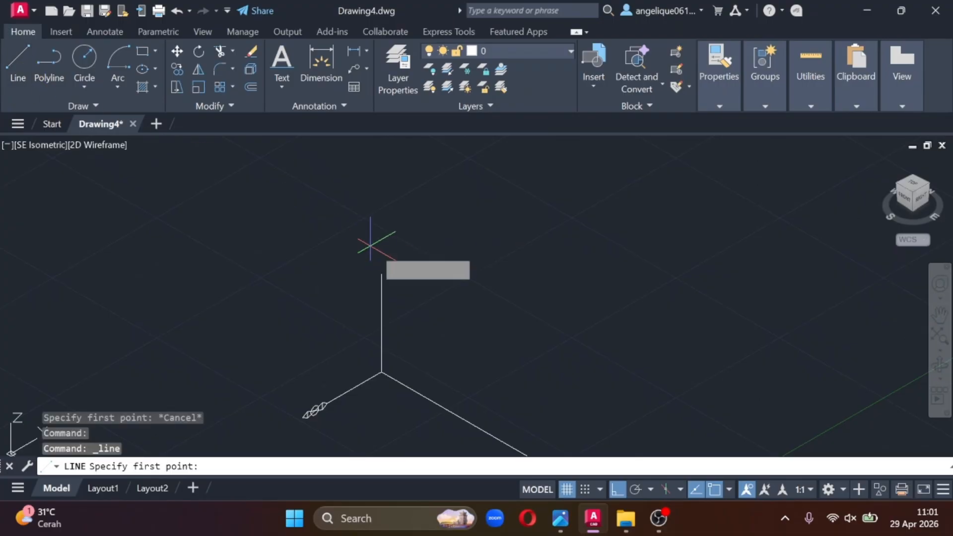
left_click(381, 274)
type("1520")
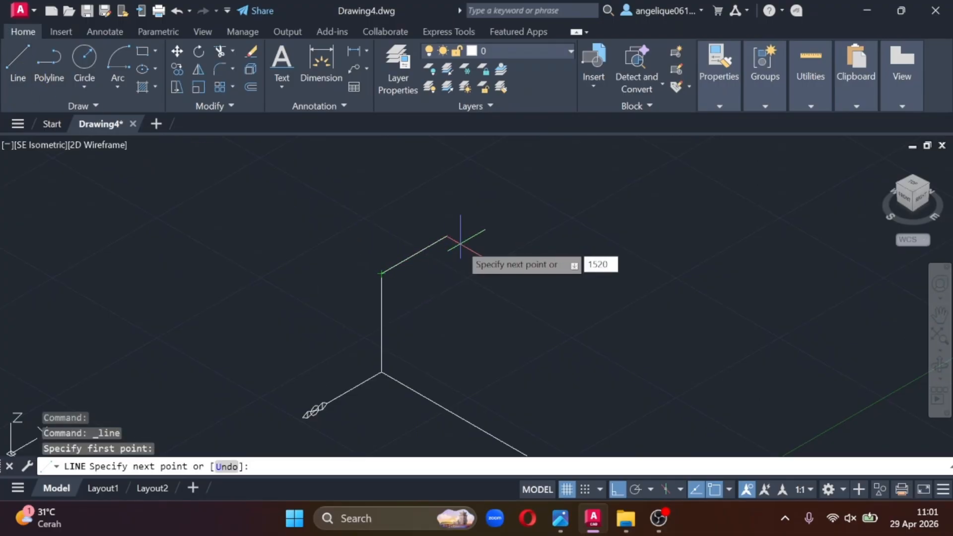
key("Return")
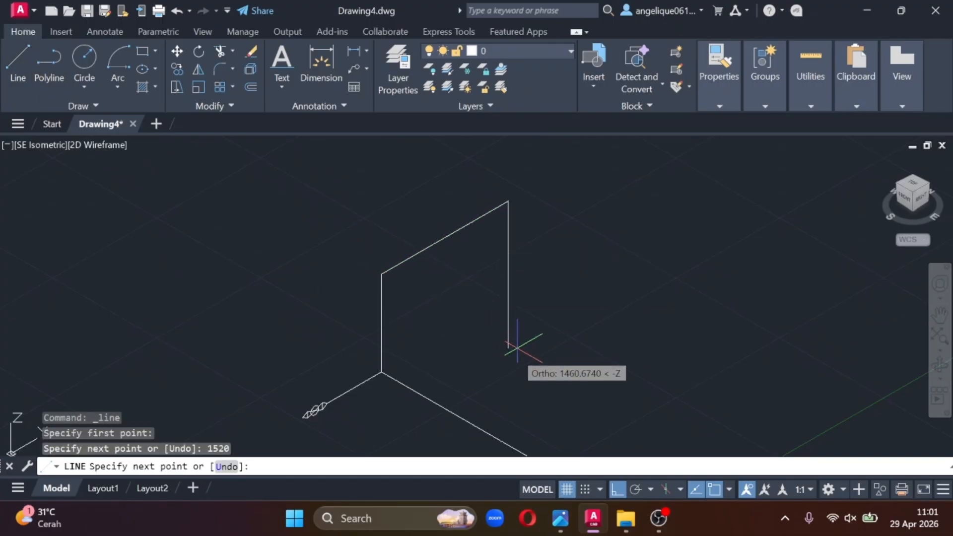
- Continue the line with a 1520 segment in the negative X direction, consulting the 45° offset on the reference photo
left_click(560, 518)
left_click(258, 468)
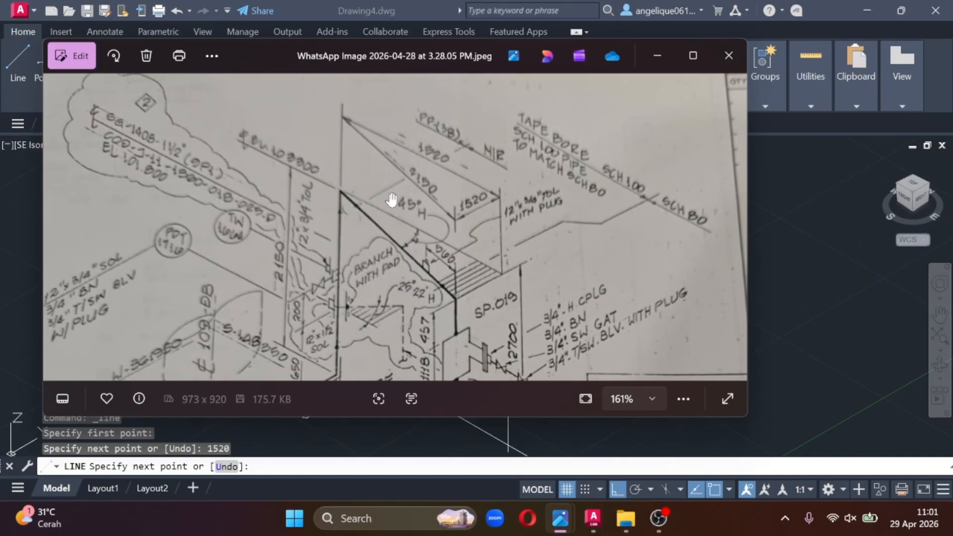
left_click(657, 55)
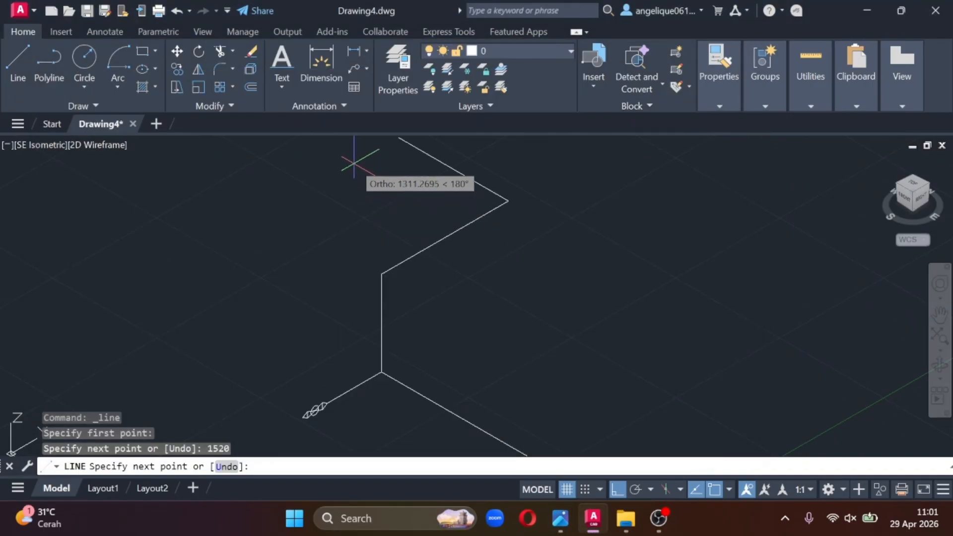
middle_click_drag(354, 171, 369, 262)
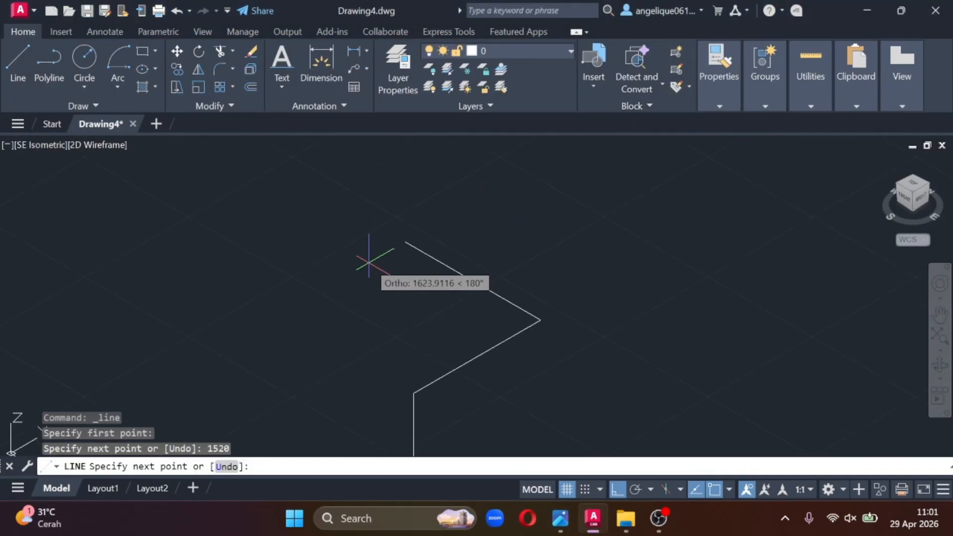
type("1520")
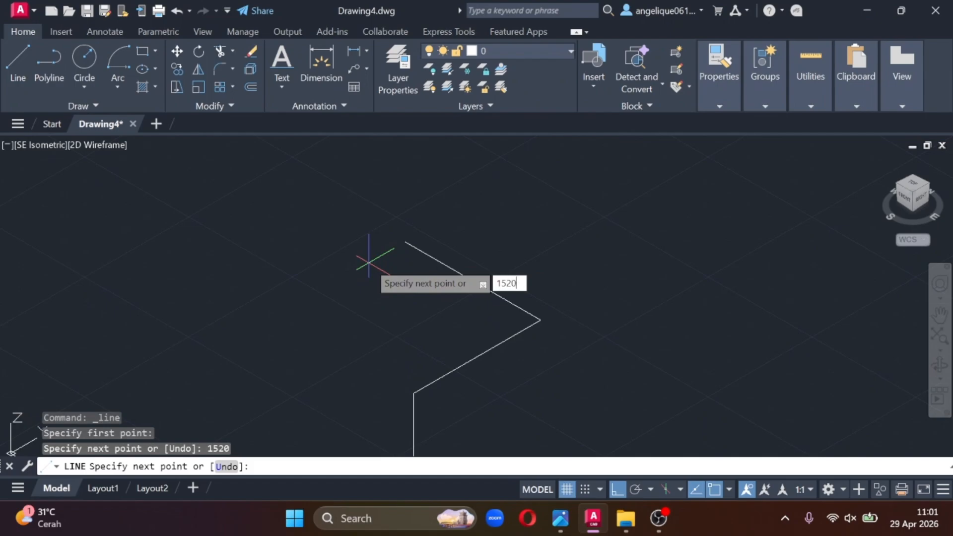
key("Return")
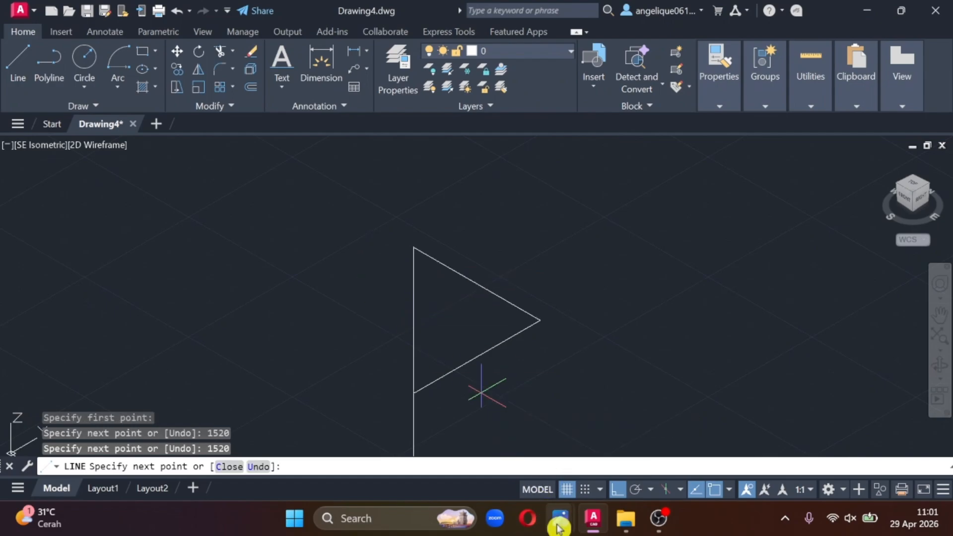
- Check the 45° diagonal on the reference photo and close the triangle back to the top of the vertical line
mouse_move(558, 527)
left_click(360, 472)
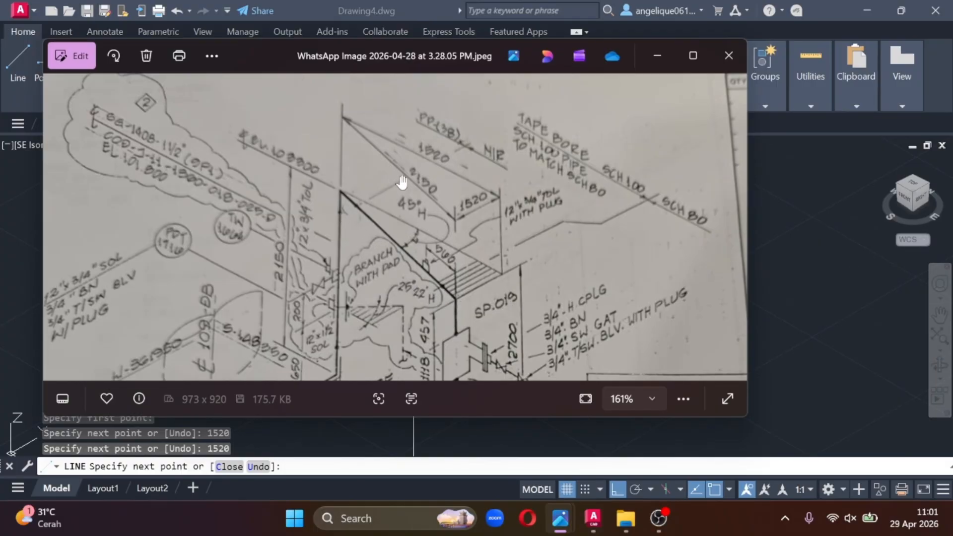
left_click(657, 56)
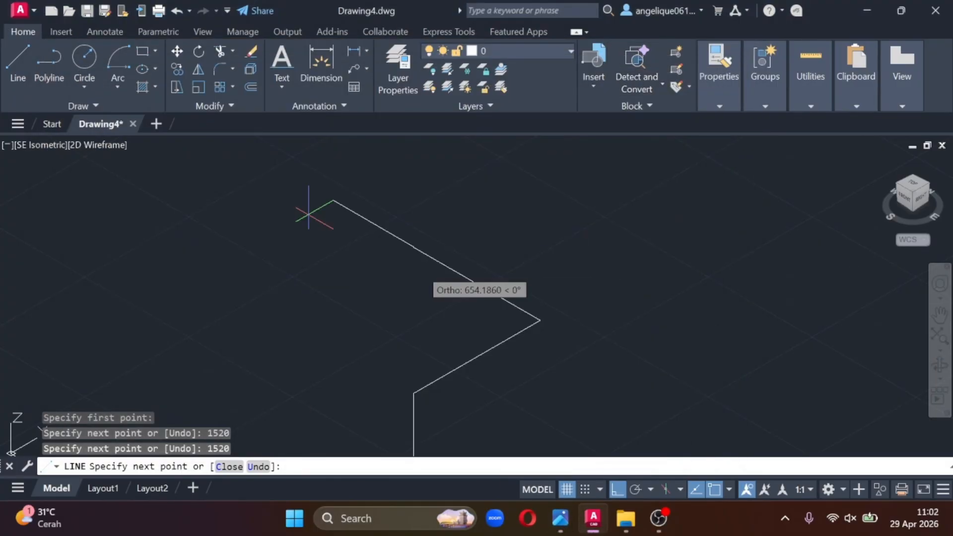
left_click(413, 395)
key("Escape")
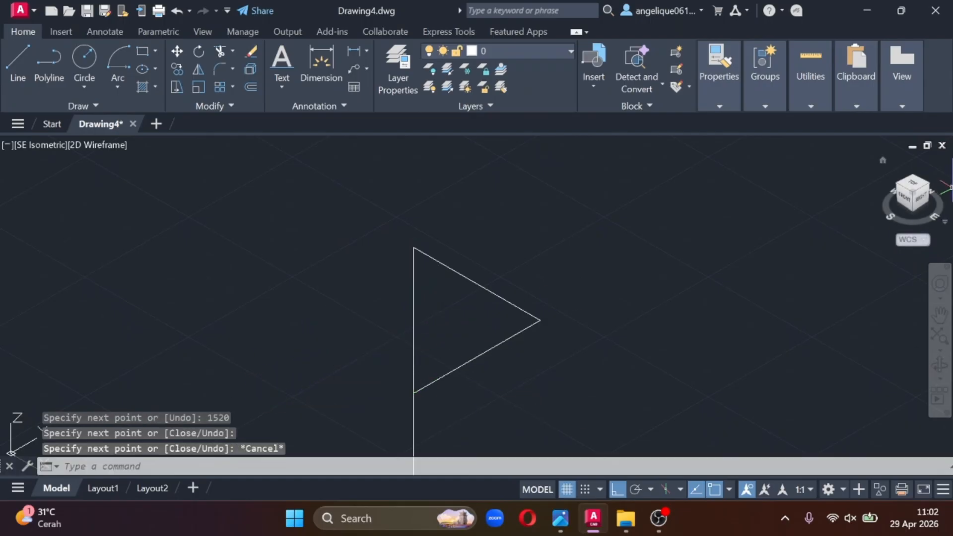
- Orbit the model out of the SE Isometric view to inspect the triangular offset and the connected pipe run
left_click_drag(909, 196, 945, 191)
middle_click_drag(417, 321, 506, 233)
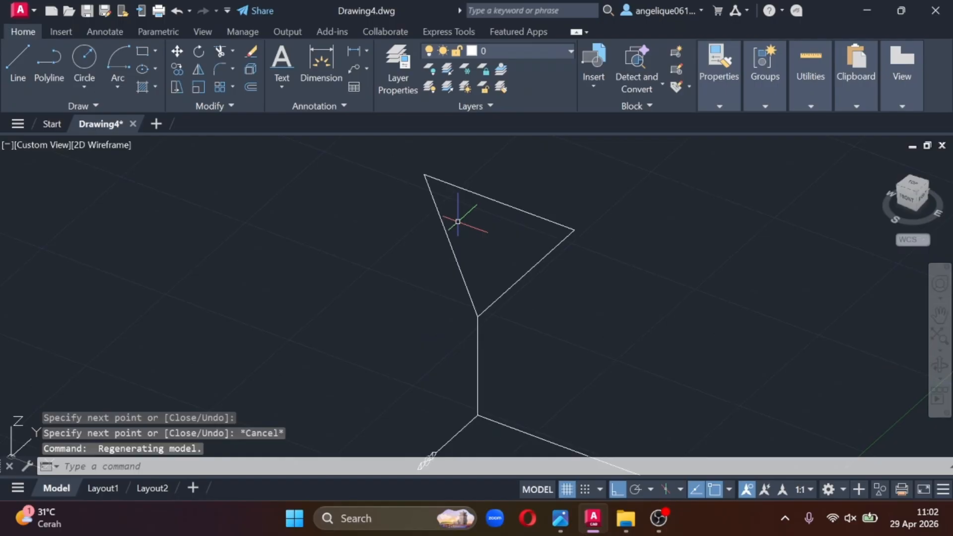
scroll(593, 285, "down", 2)
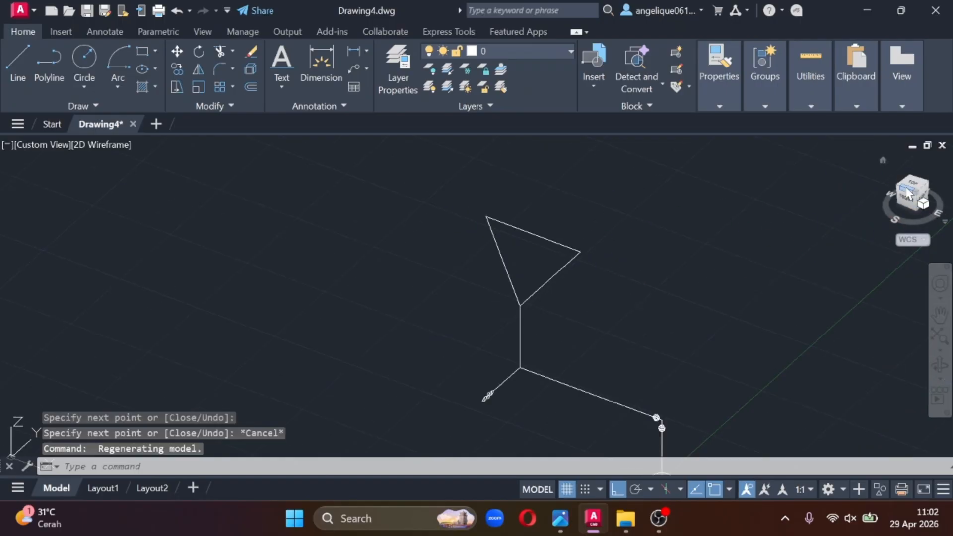
- Erase the two 1520 guide lines of the triangle, keeping only the diagonal from the top of the vertical line
mouse_move(906, 195)
left_mouse_down()
mouse_move(895, 178)
mouse_move(884, 185)
mouse_move(949, 210)
mouse_move(901, 203)
mouse_move(913, 195)
left_mouse_up()
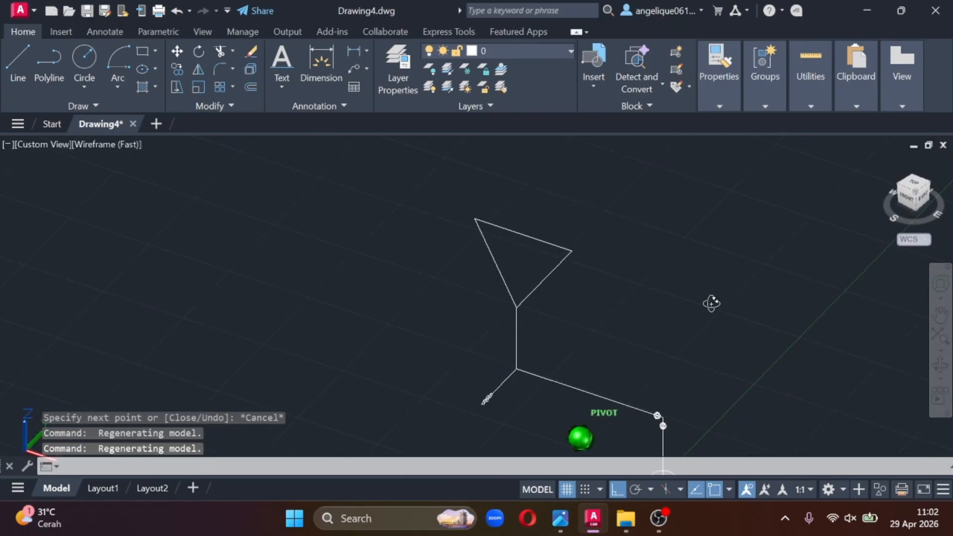
left_click(624, 305)
left_click(542, 207)
right_click(548, 248)
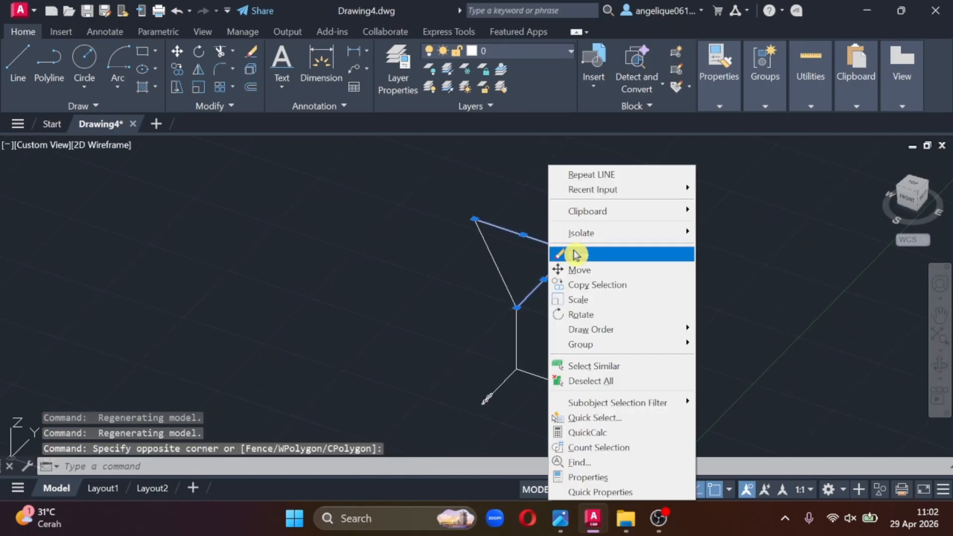
left_click(566, 254)
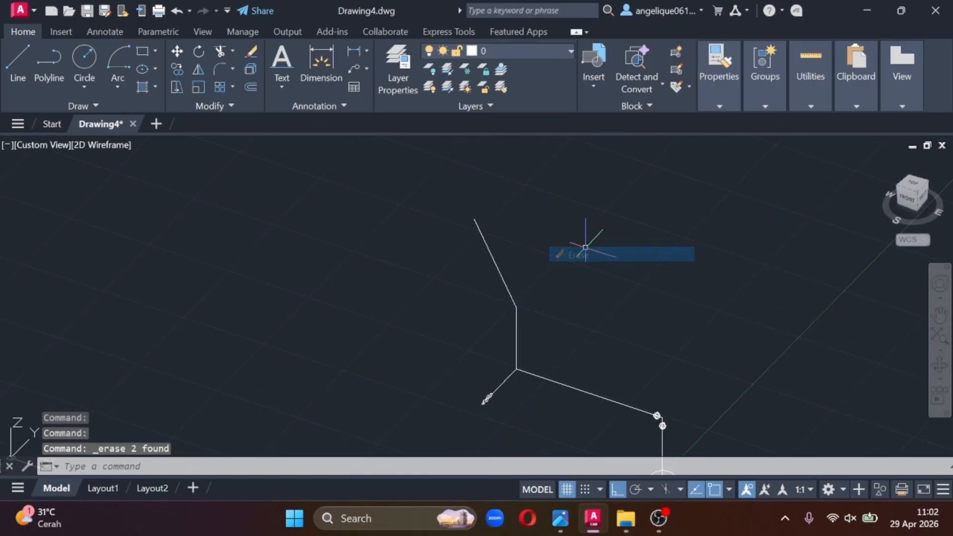
- Return the view to SE Isometric and check how the diagonal offset appears from there
left_click(916, 191)
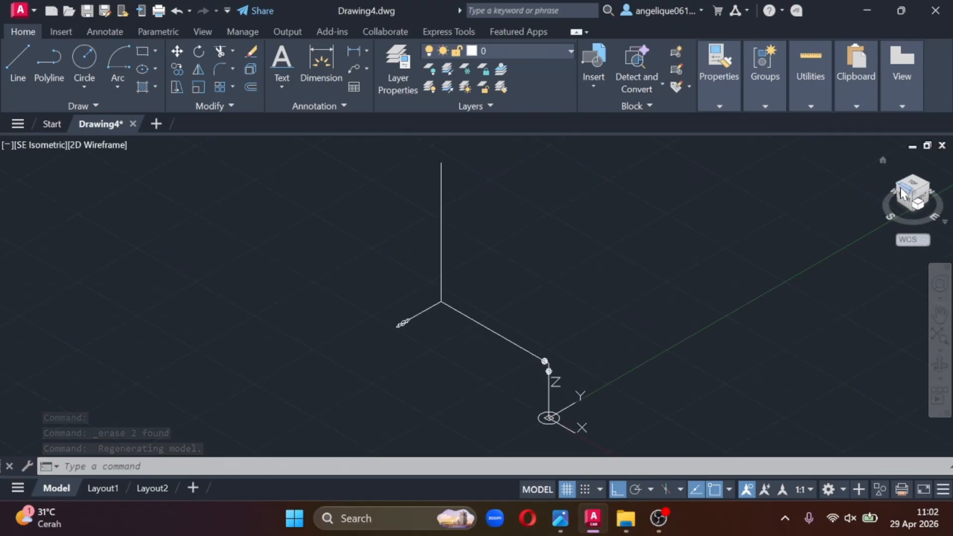
mouse_move(902, 193)
left_mouse_down()
mouse_move(928, 206)
mouse_move(613, 194)
mouse_move(597, 204)
mouse_move(946, 213)
mouse_move(923, 187)
mouse_move(689, 198)
mouse_move(919, 187)
left_mouse_up()
left_click(919, 186)
left_click(922, 188)
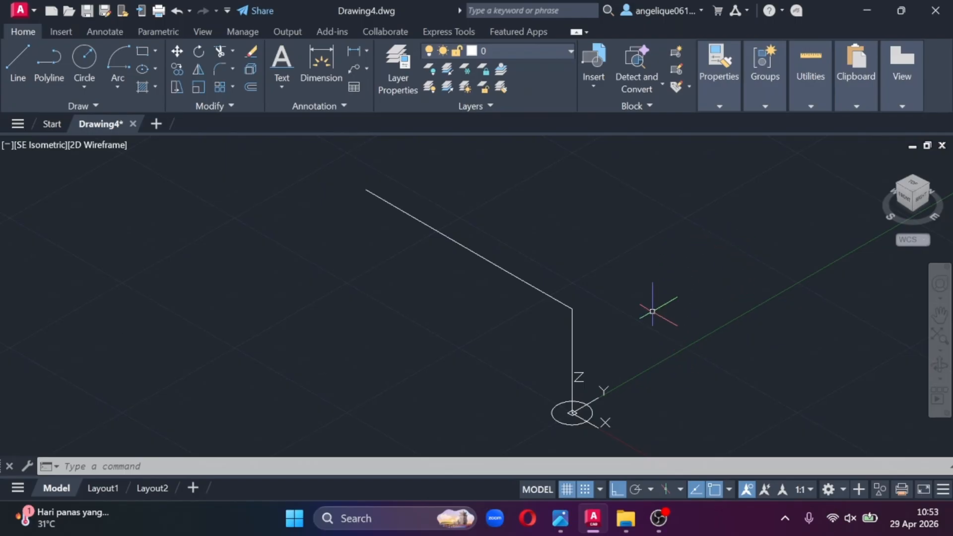
- Draw a sphere of radius 30 on the long pipe run near its corner, centred at about -90, 0, 1000
type("SPHe")
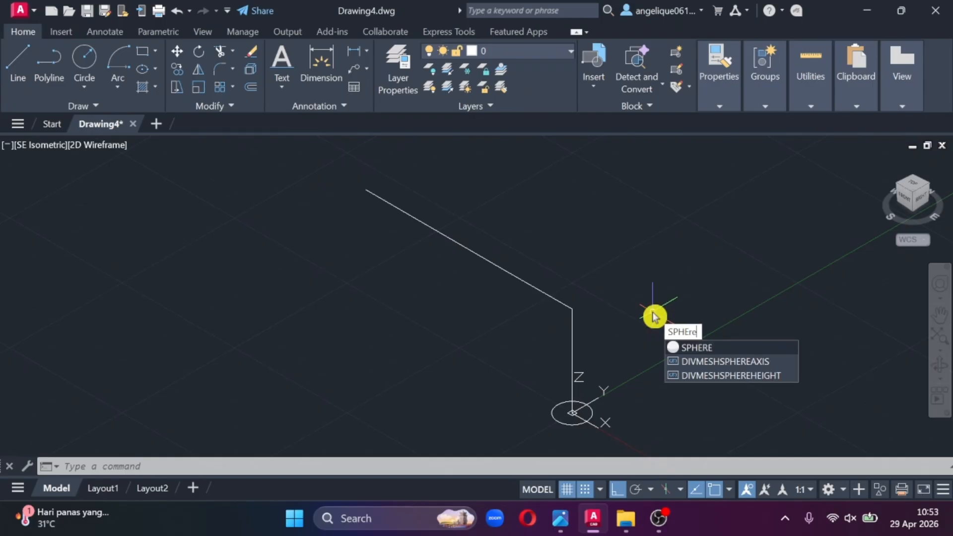
left_click(685, 349)
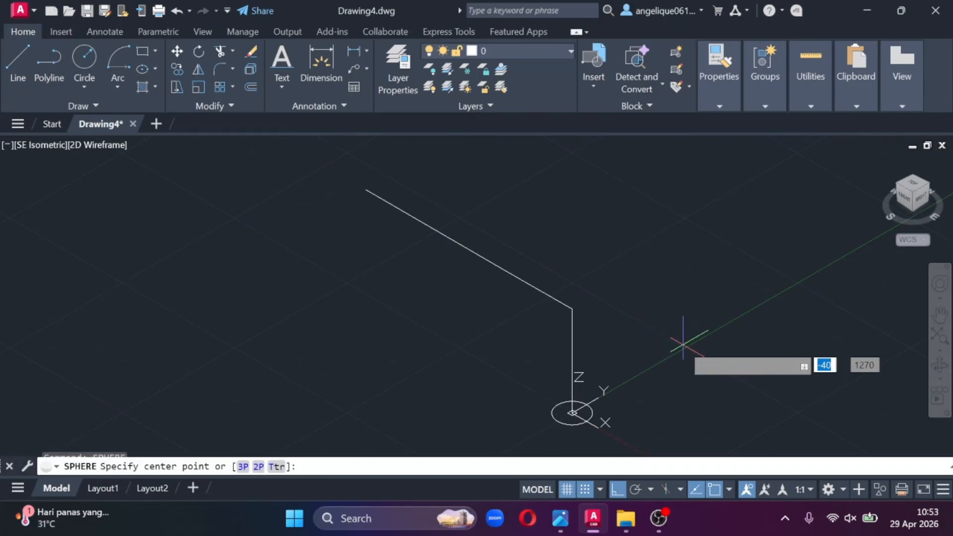
scroll(680, 340, "up", 2)
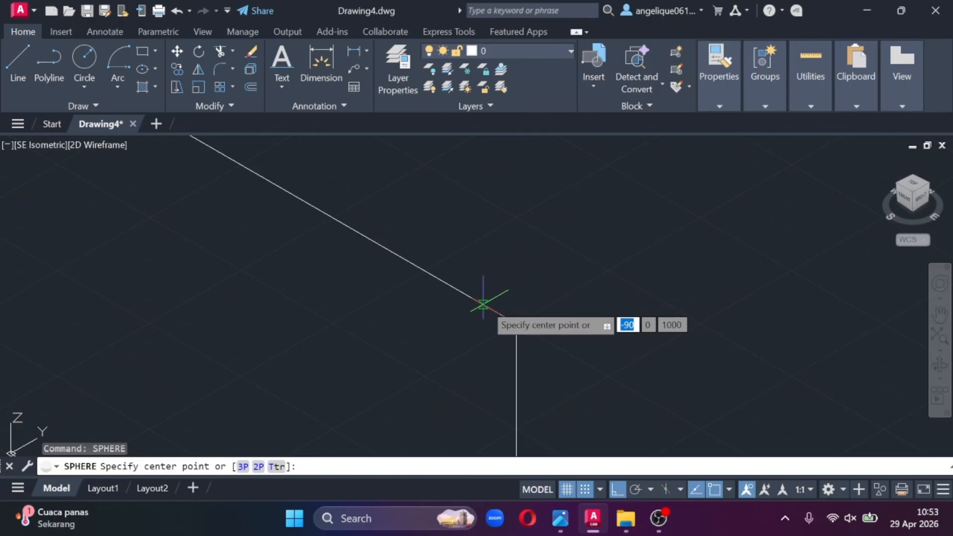
left_click(482, 305)
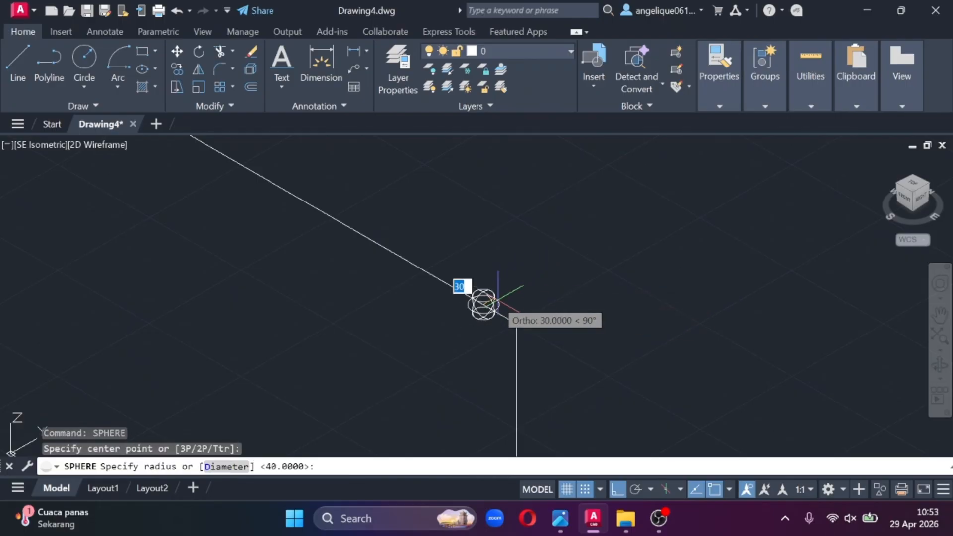
left_click(498, 301)
- Enlarge the sphere slightly by stretching its radius grip, keeping it centred on the pipe line
scroll(563, 311, "up", 1)
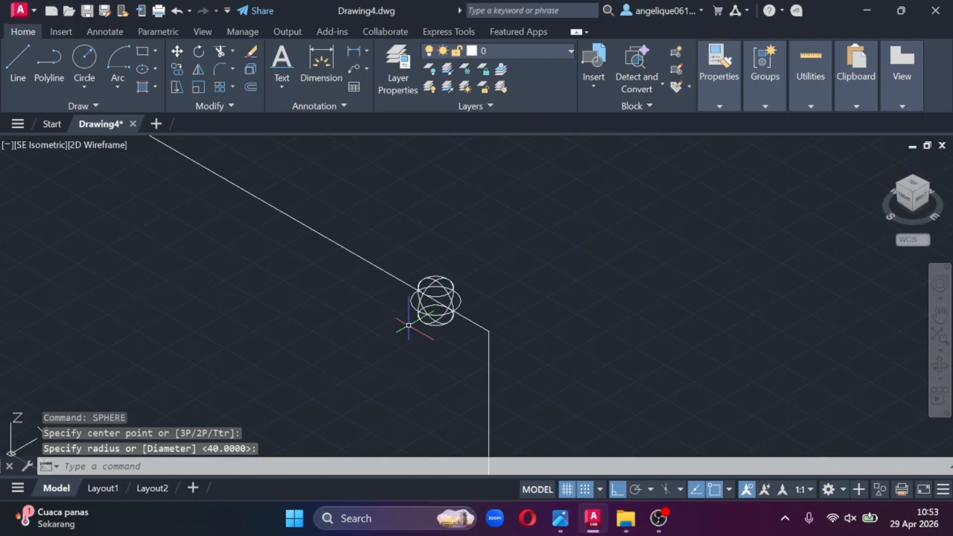
left_click(420, 318)
left_click(418, 311)
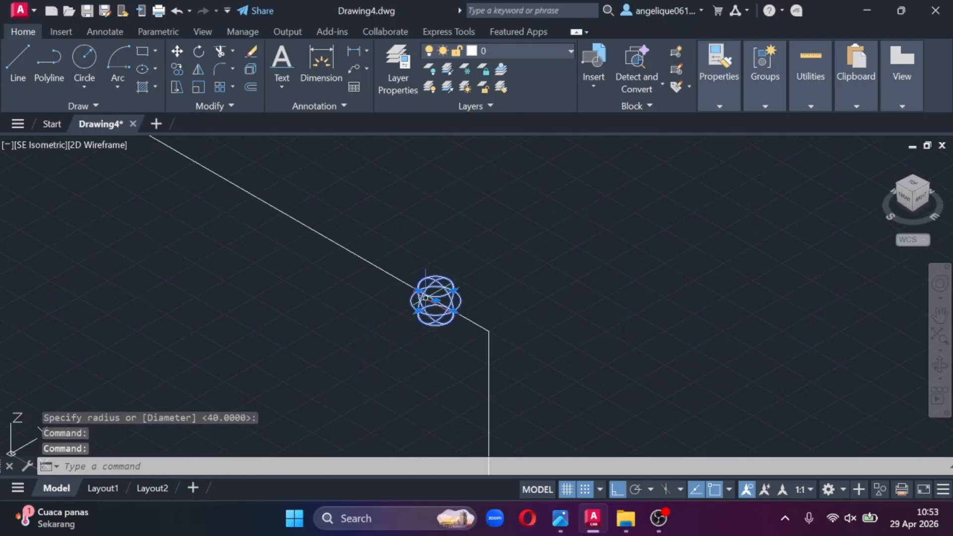
left_click(419, 311)
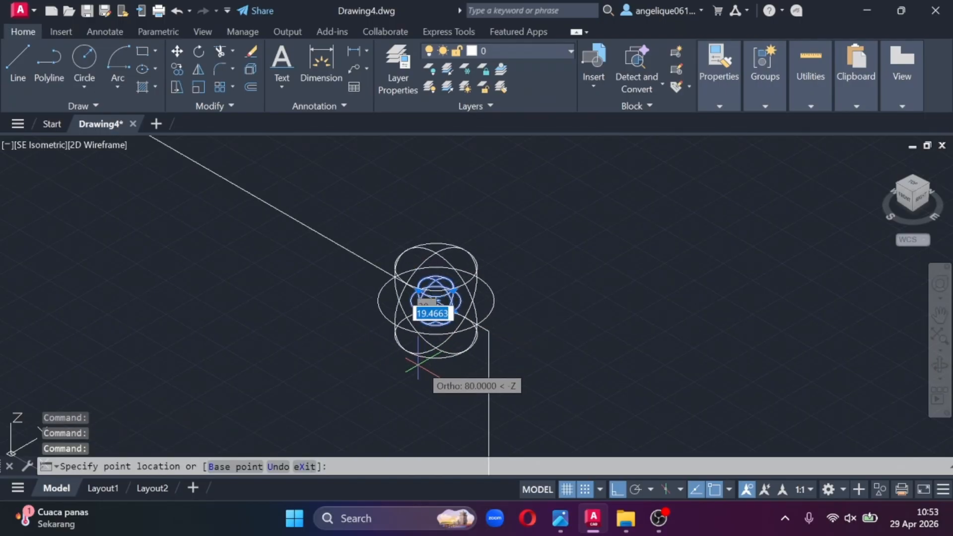
left_click(420, 331)
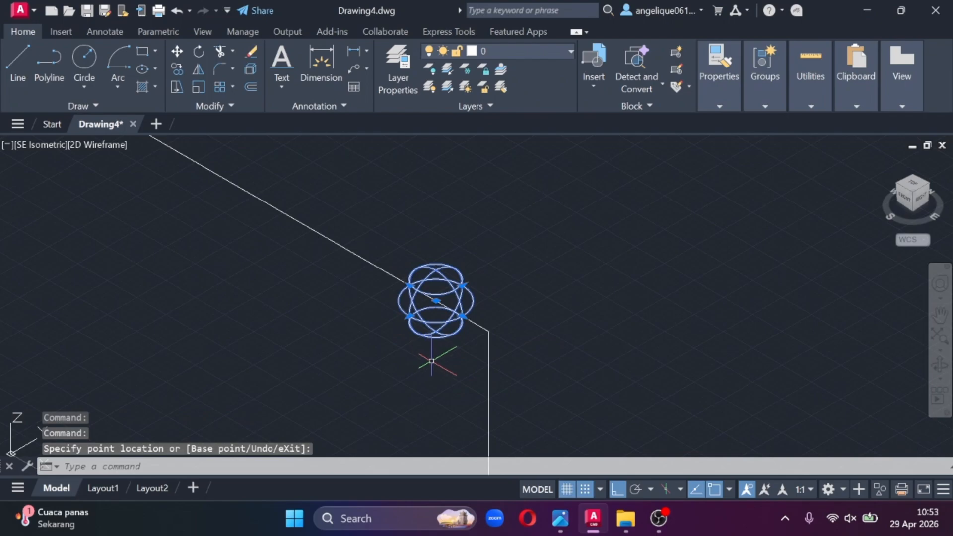
key("Escape")
scroll(618, 293, "down", 6)
- Examine the reference photo around the 750 and 550 dimensions at the end corner of the pipe run
mouse_move(560, 518)
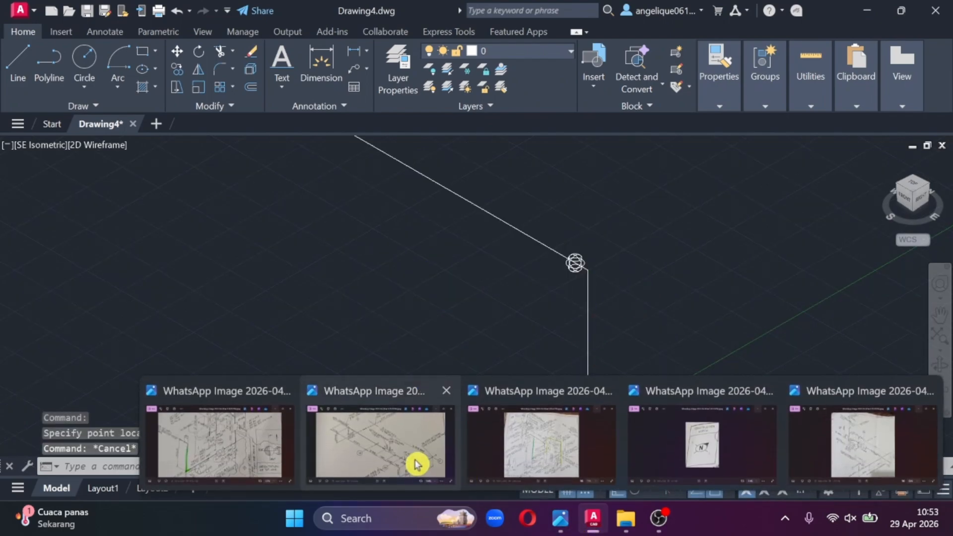
left_click(416, 464)
left_click_drag(520, 252, 516, 198)
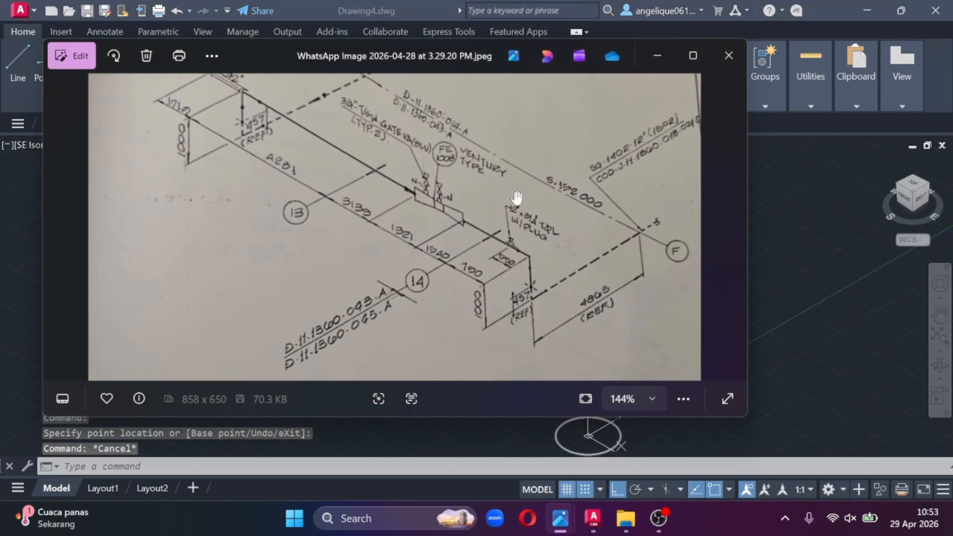
scroll(561, 274, "up", 8)
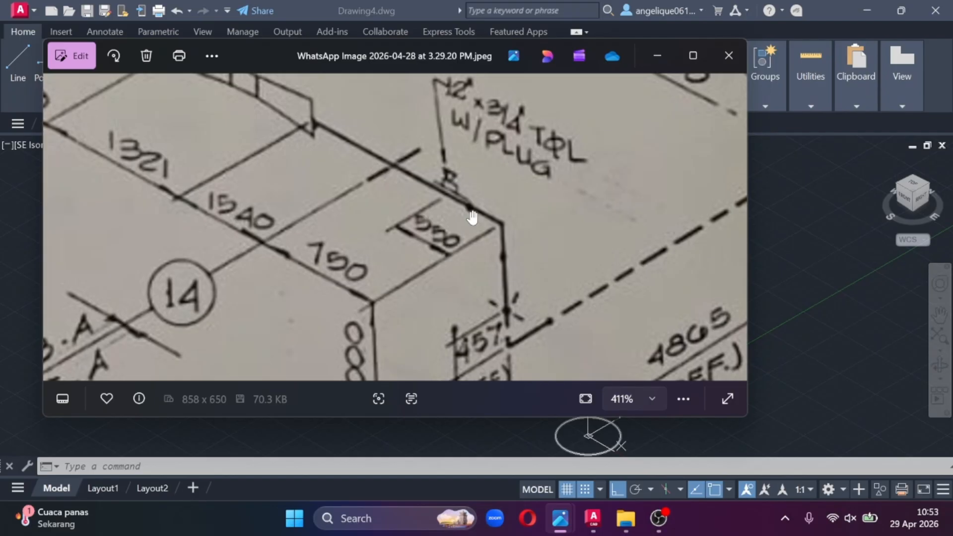
left_click(657, 56)
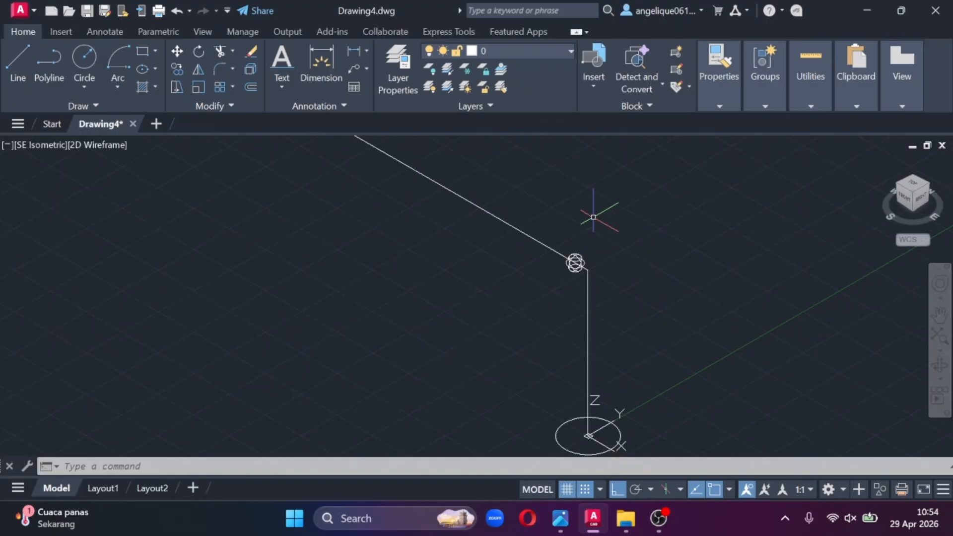
- Preview the sphere in the Realistic visual style, and return to 2D Wireframe
scroll(593, 217, "up", 5)
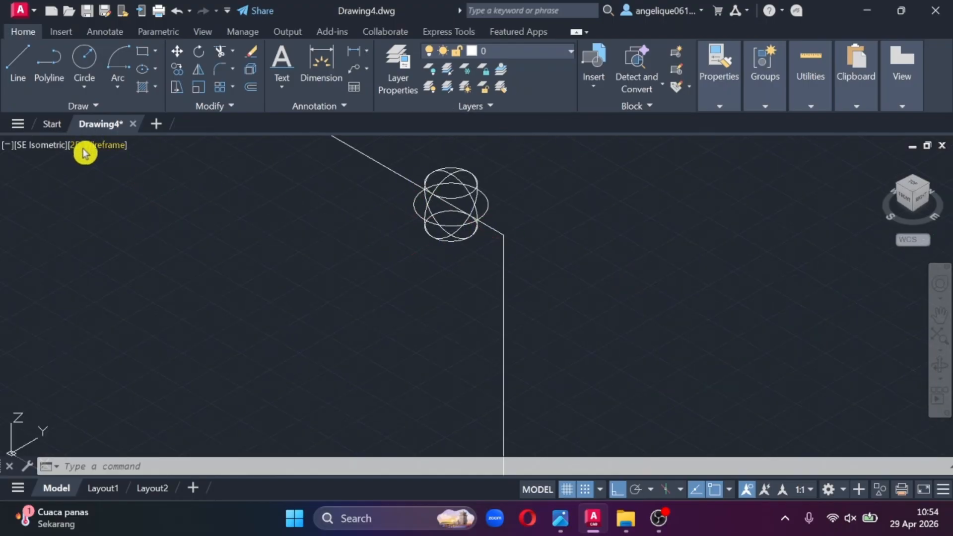
left_click(104, 147)
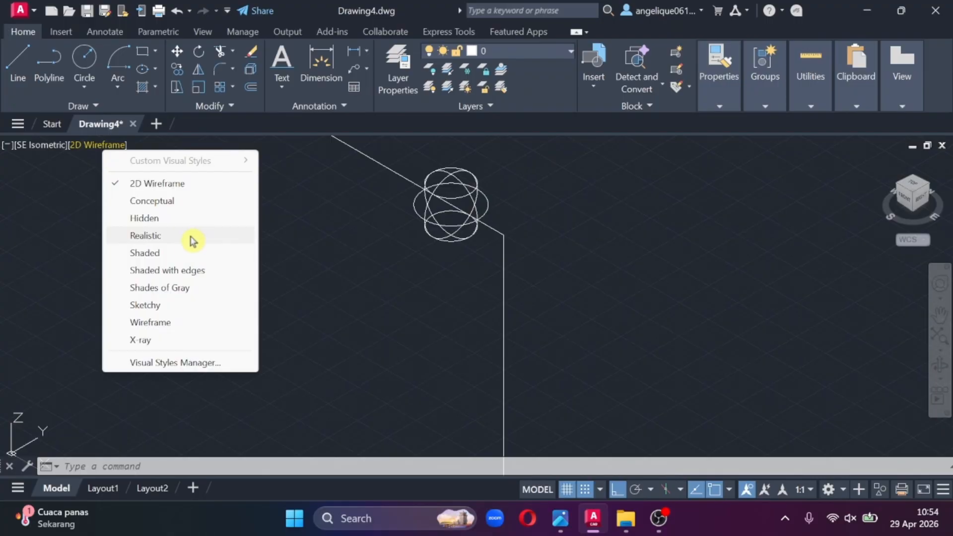
left_click(173, 237)
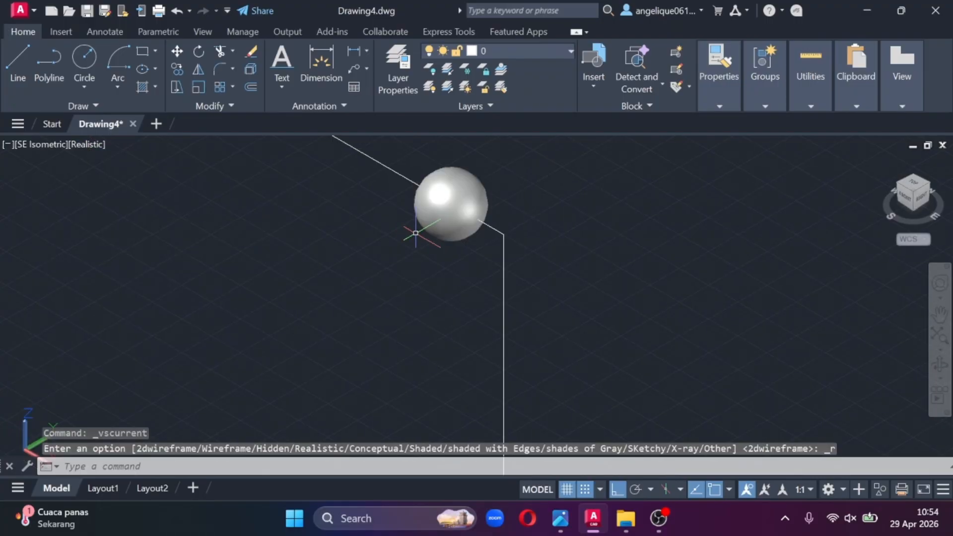
middle_click_drag(416, 233, 432, 321)
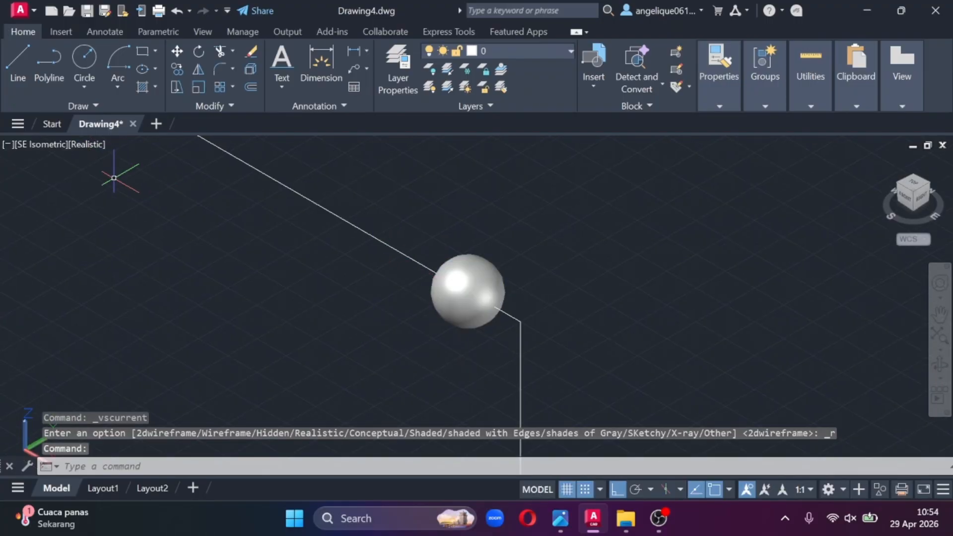
left_click(94, 149)
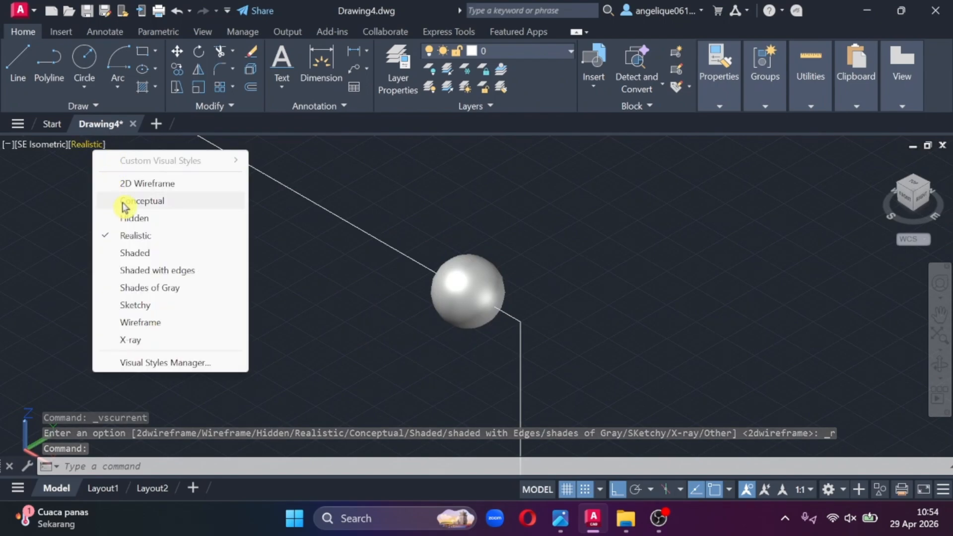
left_click(139, 184)
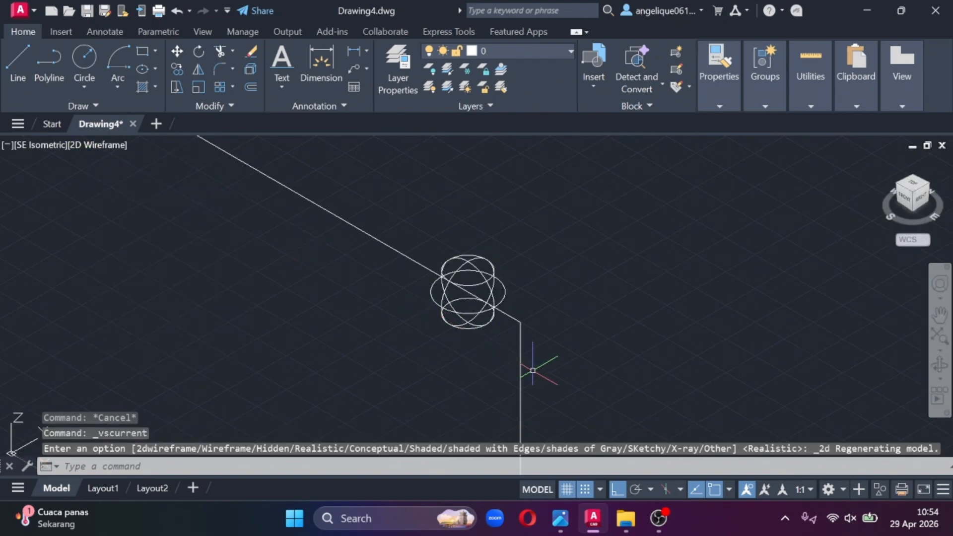
- Copy the sphere on the pipe run and paste a duplicate beside the corner
scroll(533, 370, "down", 2)
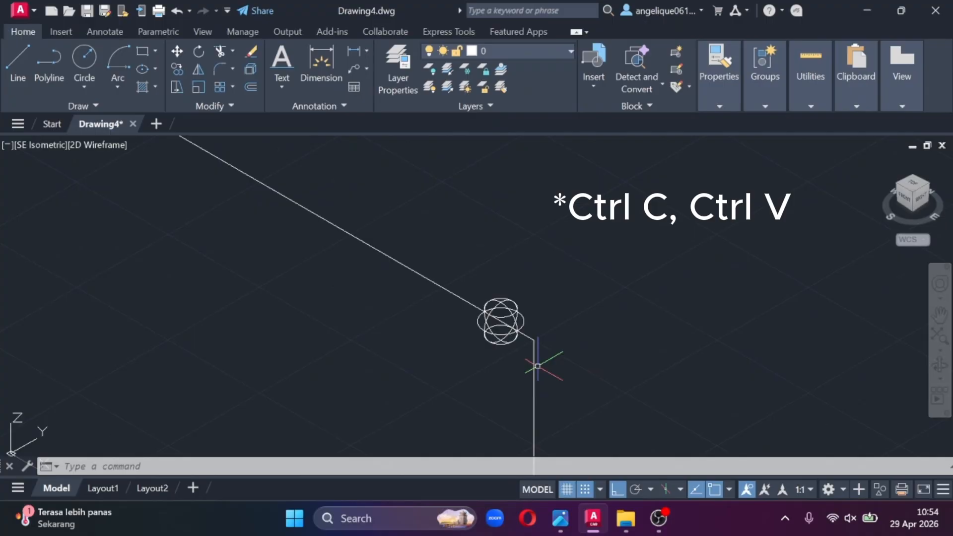
left_click(521, 323)
key("ctrl+c")
key("Escape")
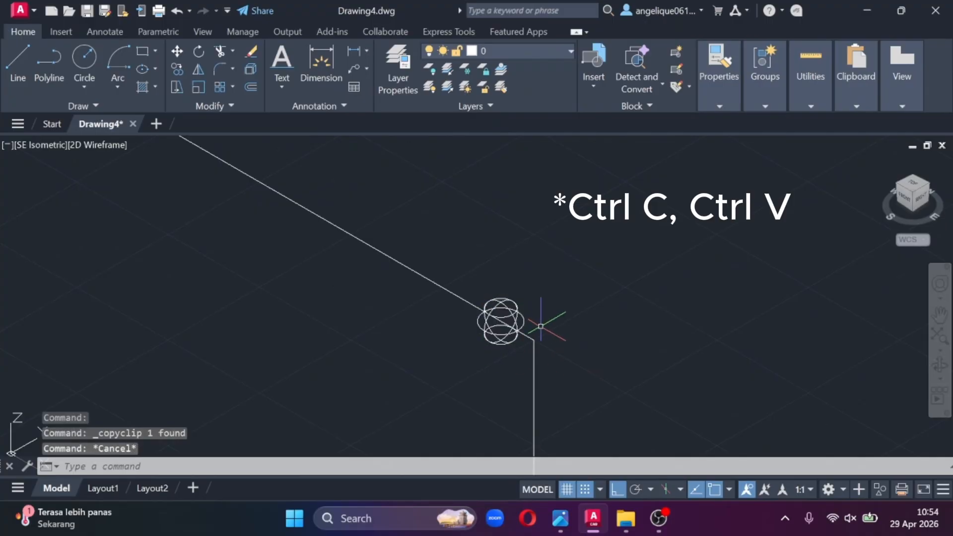
key("ctrl+v")
left_click(680, 341)
left_click(675, 336)
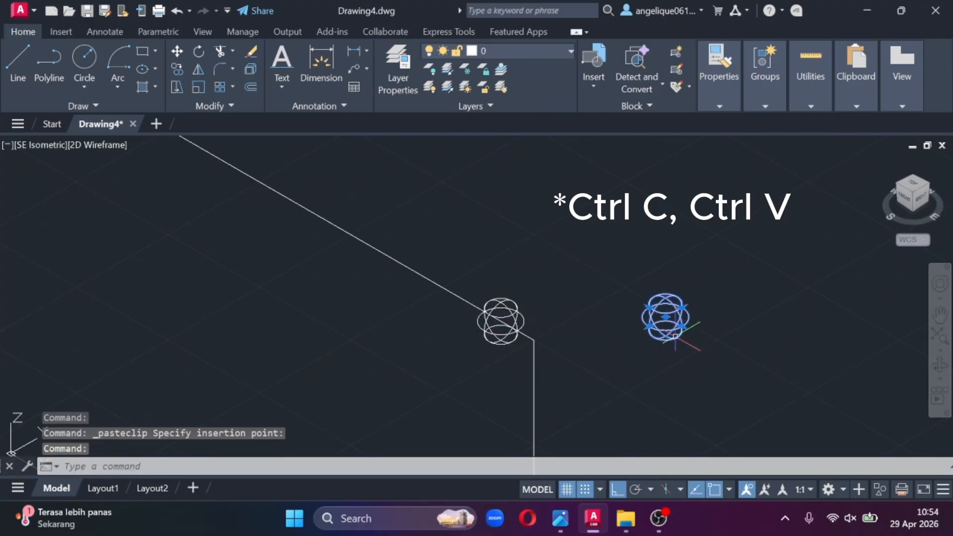
- Move the pasted sphere by its centre grip onto the vertical pipe line, just below the corner
left_click(665, 317)
middle_click_drag(589, 374, 621, 319)
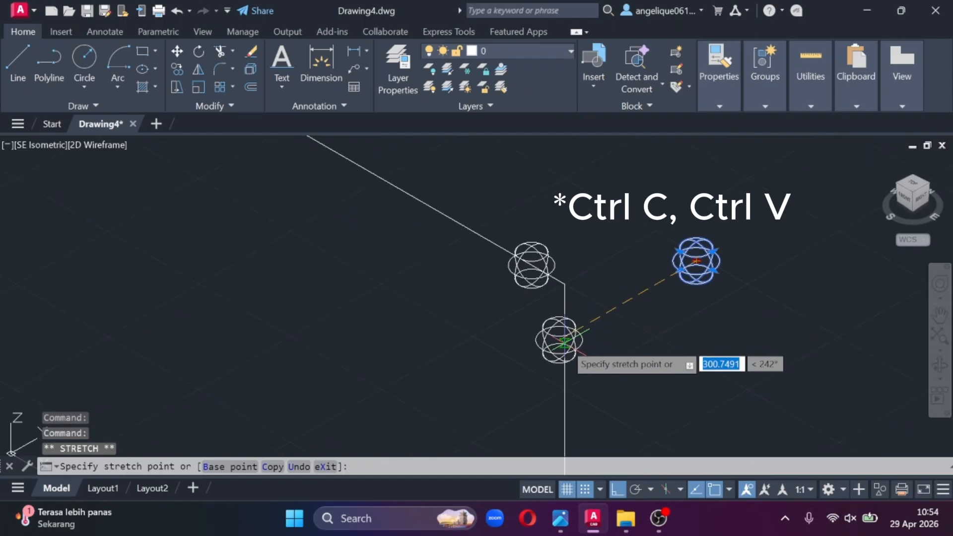
left_click(564, 342)
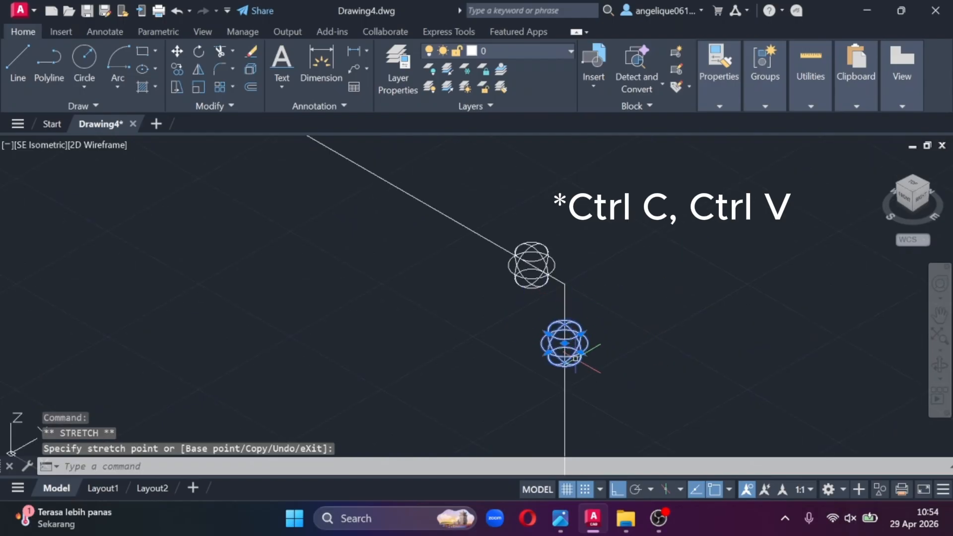
scroll(594, 285, "down", 2)
scroll(694, 287, "down", 2)
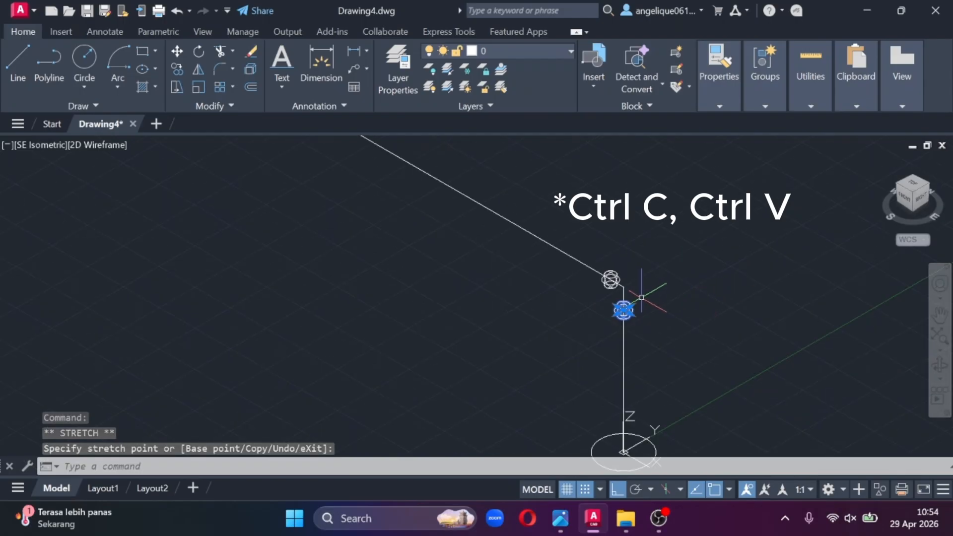
scroll(618, 308, "up", 7)
scroll(700, 275, "down", 4)
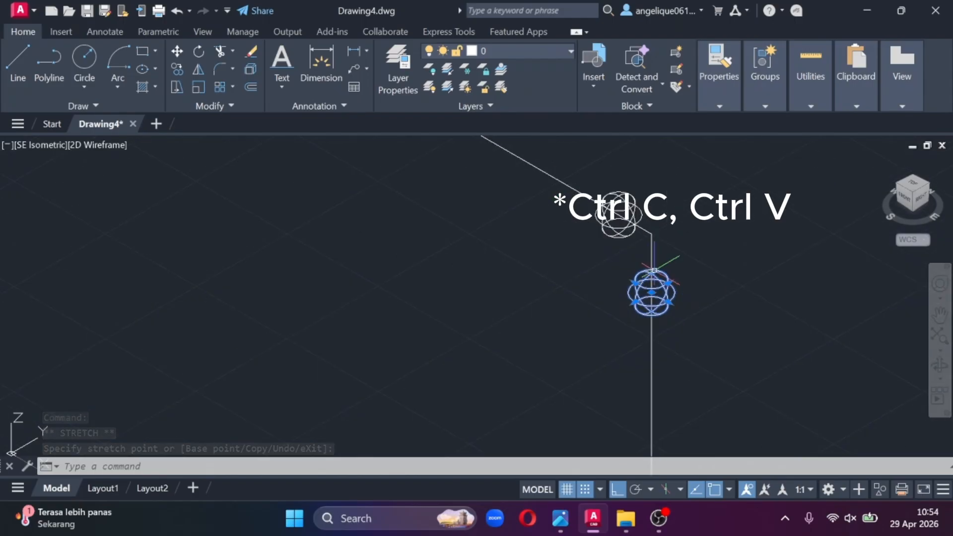
scroll(681, 234, "down", 3)
left_click_drag(922, 195, 489, 256)
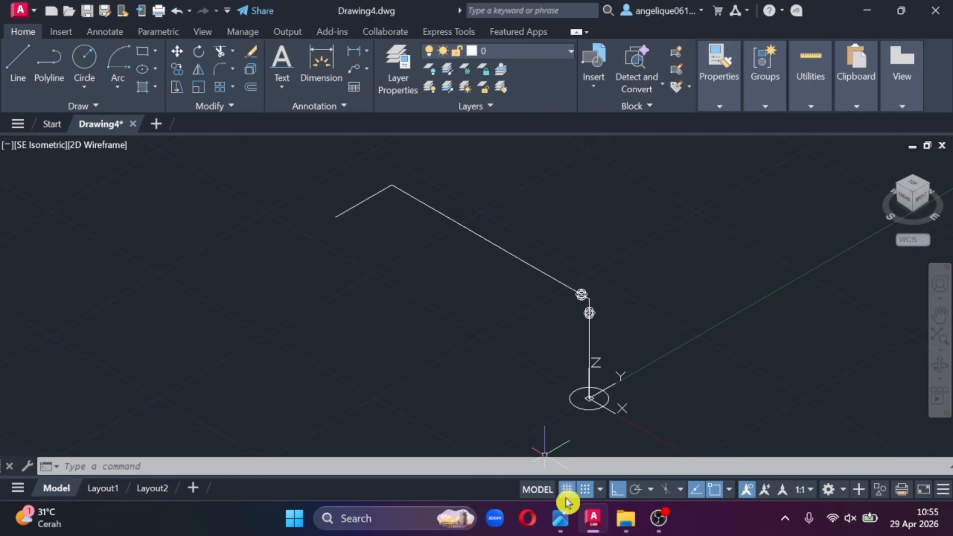
- Examine the MOV 1016 valve on the reference photo, including its 749 and 882 dimensions
mouse_move(560, 518)
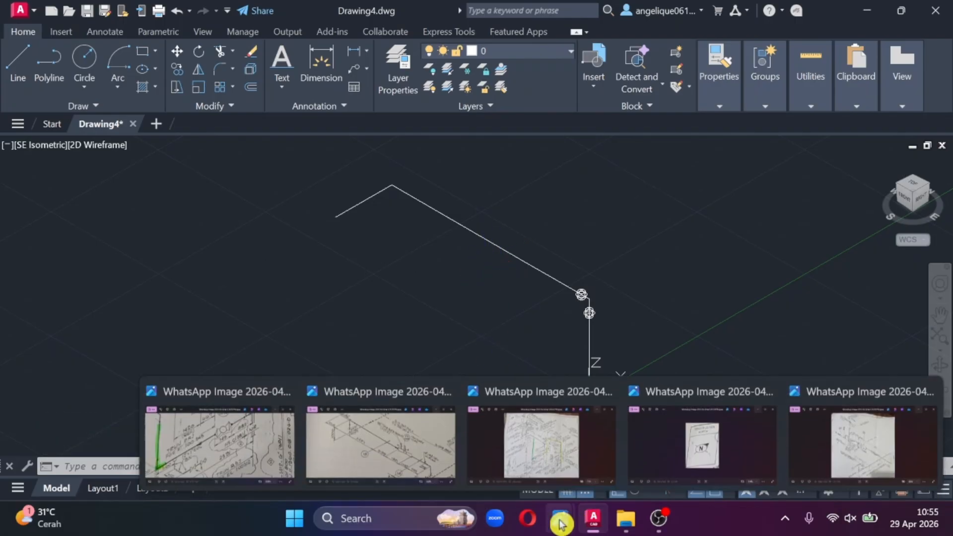
left_click(274, 452)
scroll(453, 192, "down", 5)
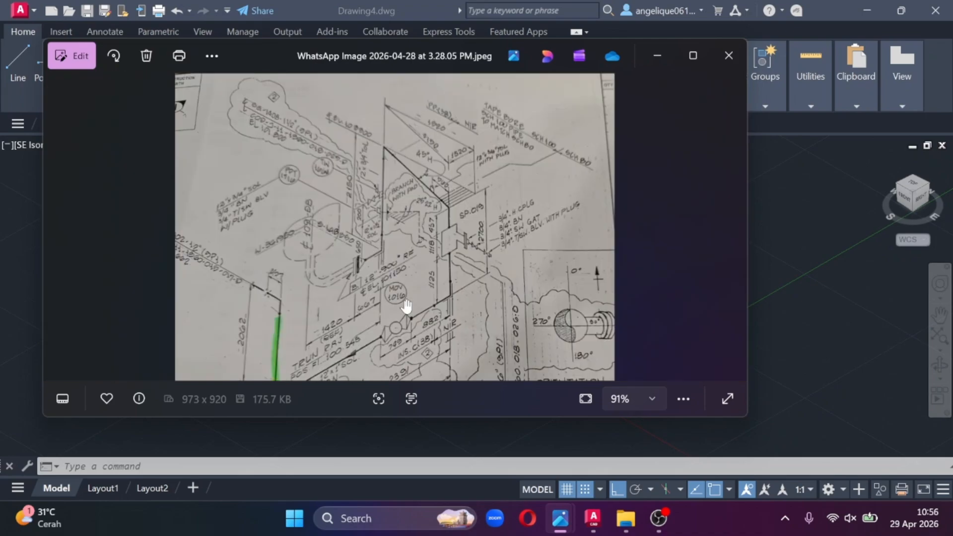
scroll(409, 248, "up", 6)
scroll(409, 239, "up", 2)
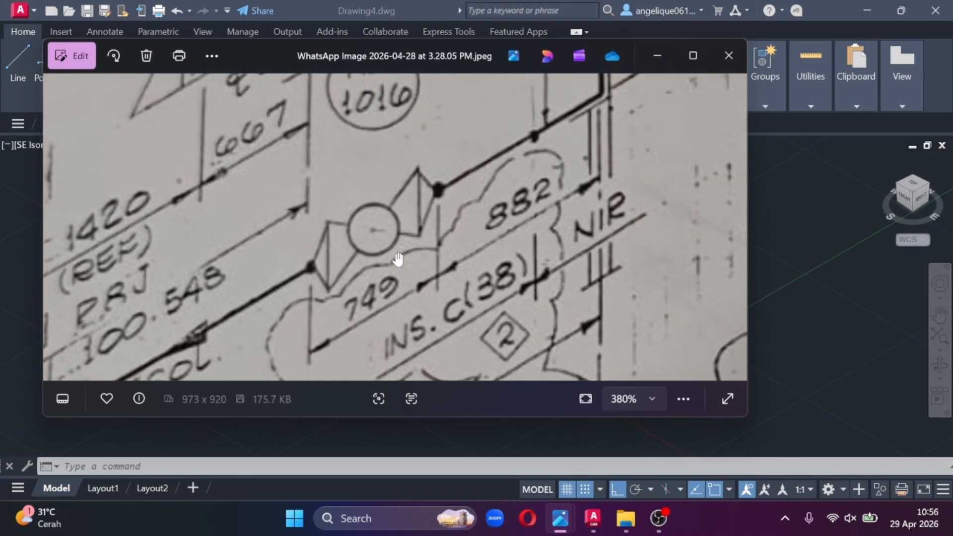
scroll(352, 221, "down", 2)
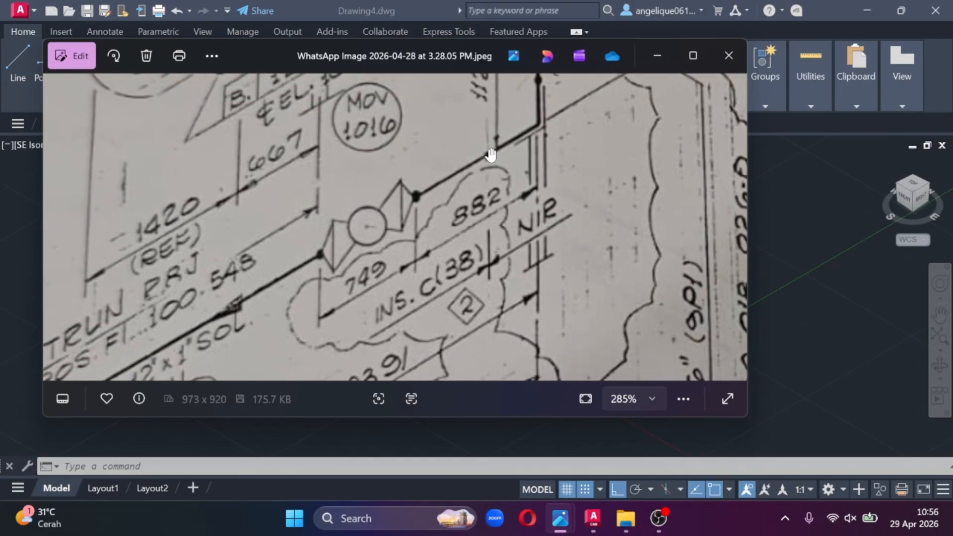
- Extend the pipe run with a line 150 long from its open end, at 270°
left_click(658, 56)
left_click(22, 82)
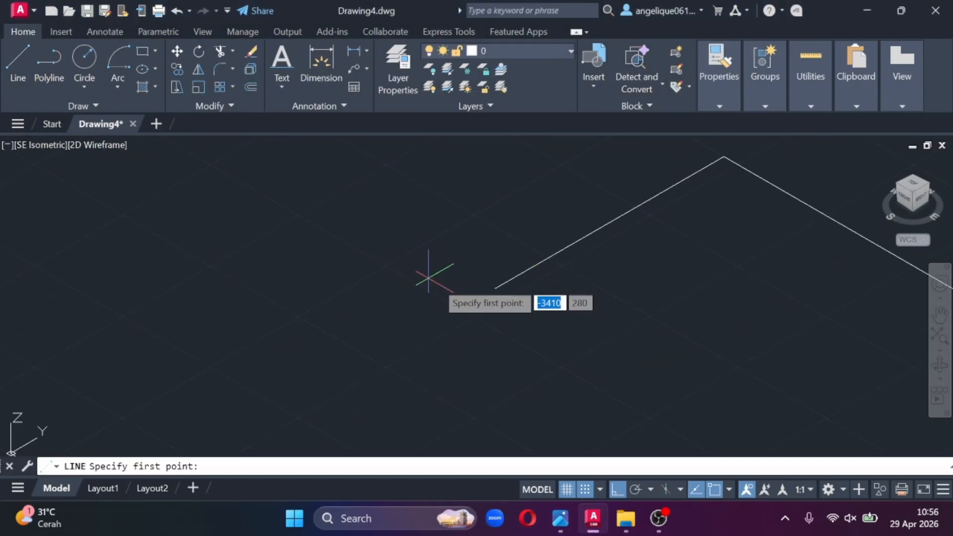
left_click(495, 288)
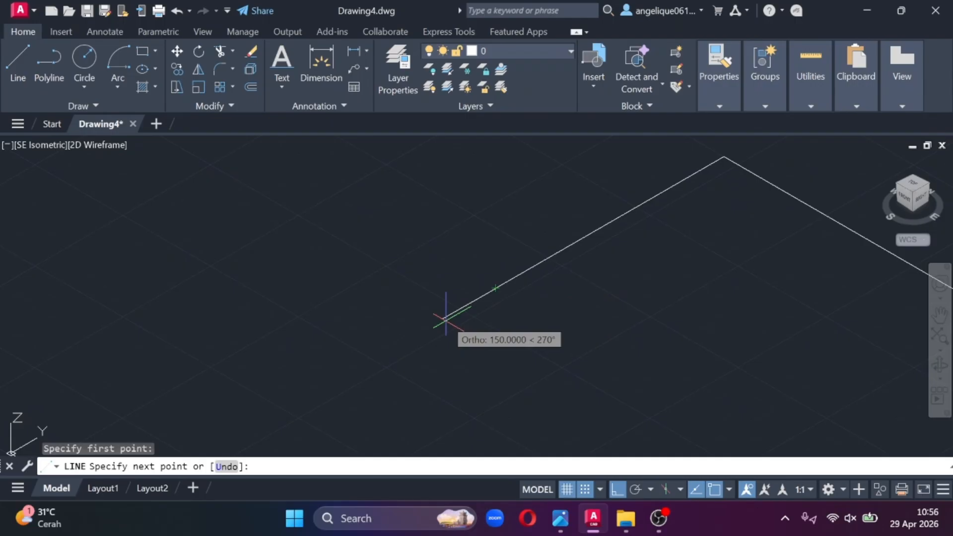
left_click(445, 319)
key("Escape")
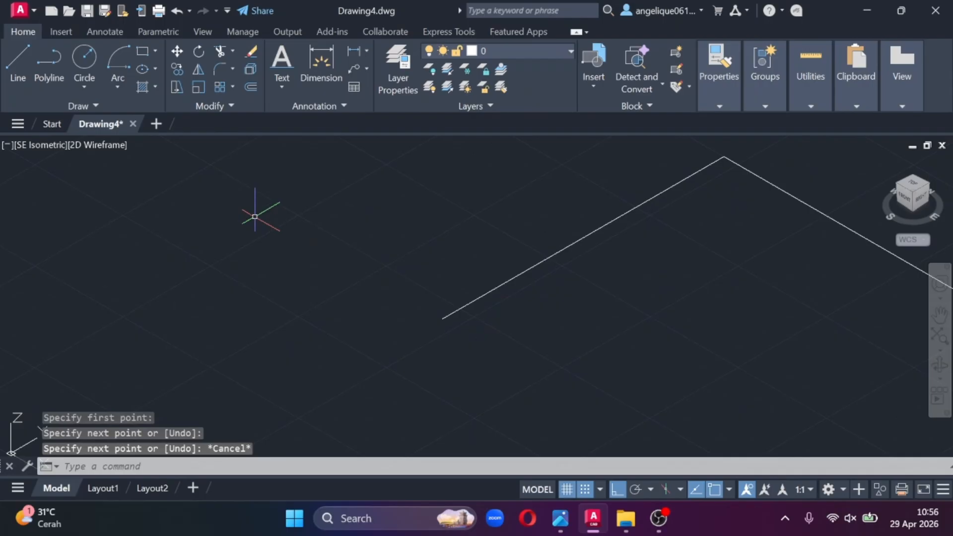
- Check the valve on the reference photo and draw a short vertical line downward from the pipe run, near its open end
left_click(23, 82)
scroll(439, 265, "up", 4)
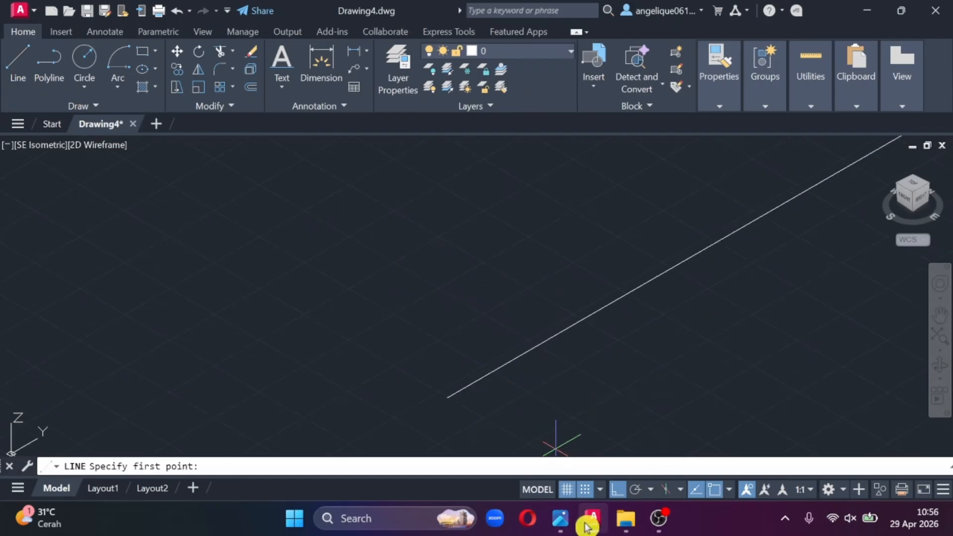
left_click(563, 521)
left_click(255, 452)
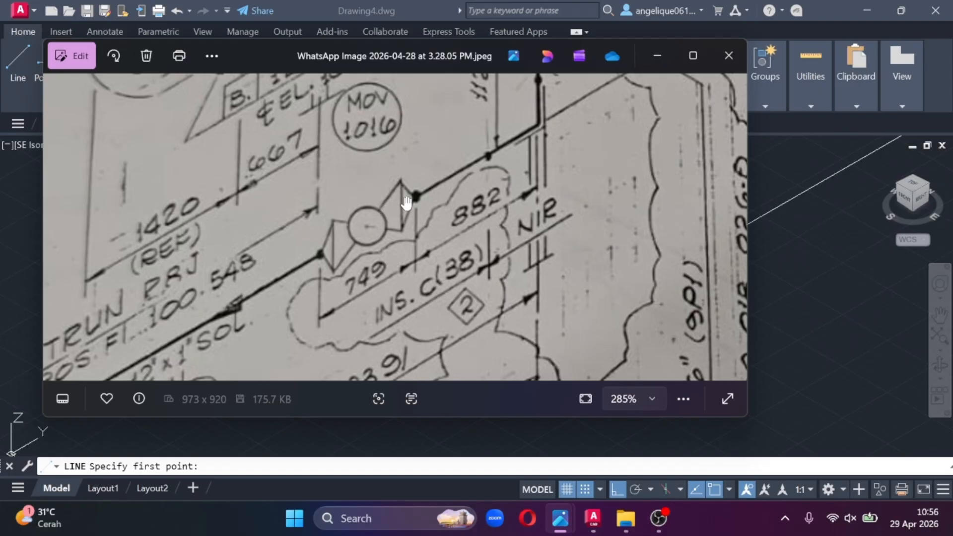
left_click(657, 55)
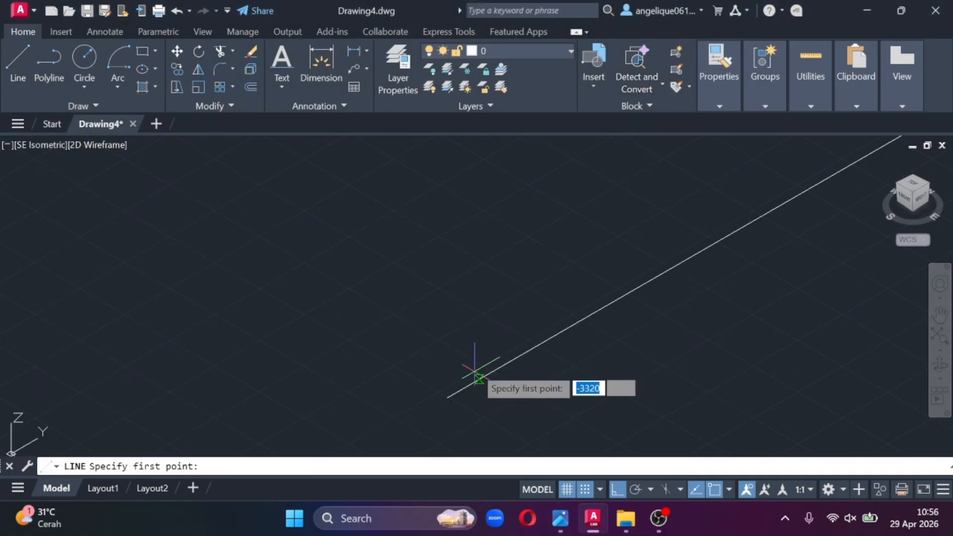
scroll(566, 333, "up", 1)
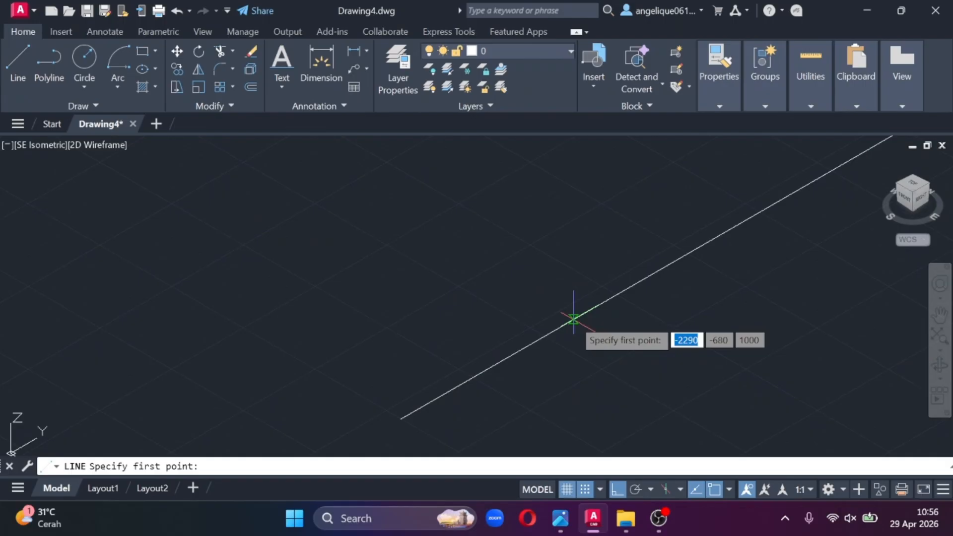
left_click(529, 345)
left_click(545, 401)
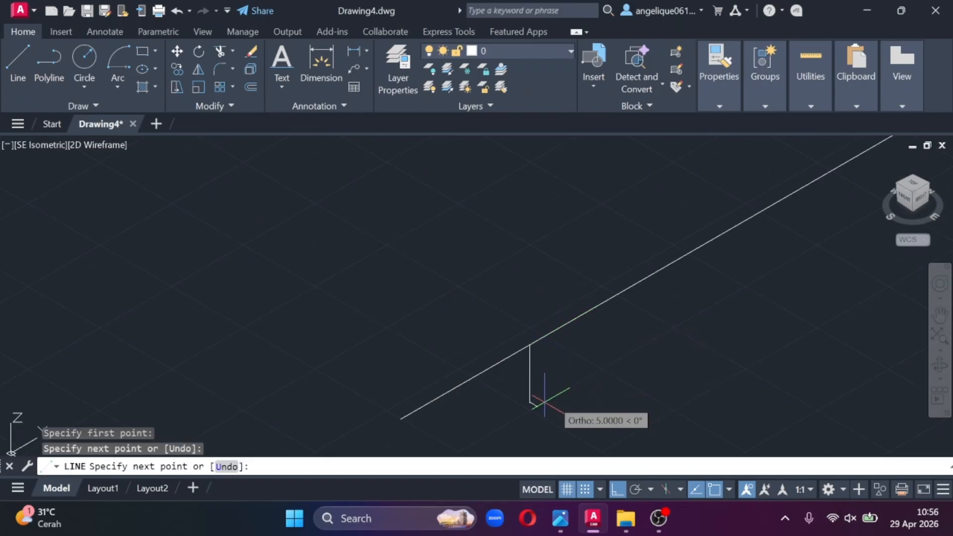
key("Escape")
- Copy the short vertical line and paste a duplicate beside it, under the pipe run
left_click(530, 382)
key("ctrl+c")
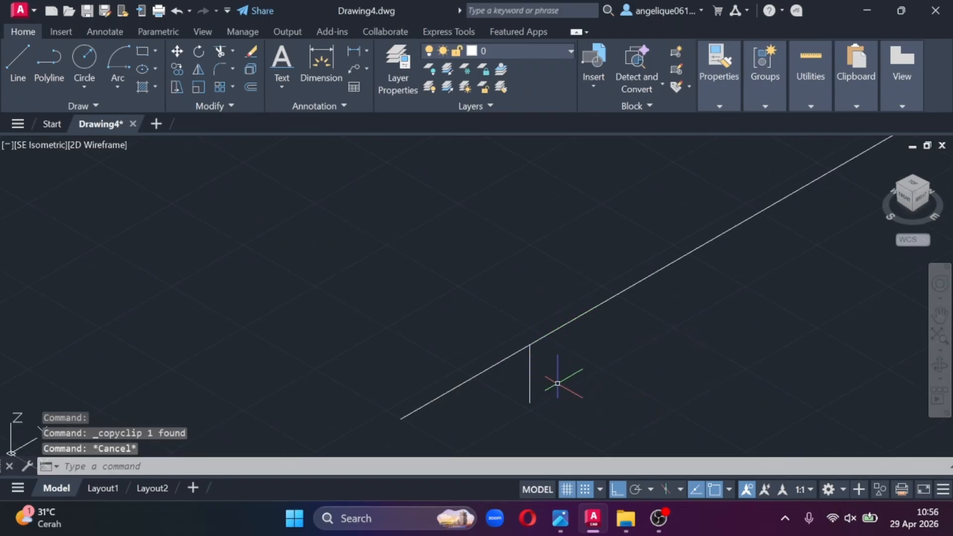
key("ctrl+v")
left_click(623, 363)
left_click(630, 348)
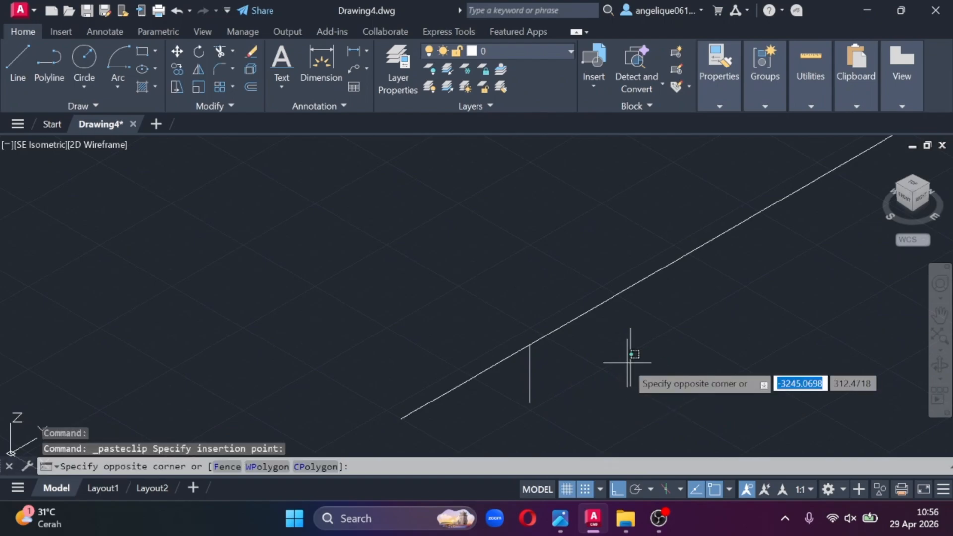
left_click(630, 365)
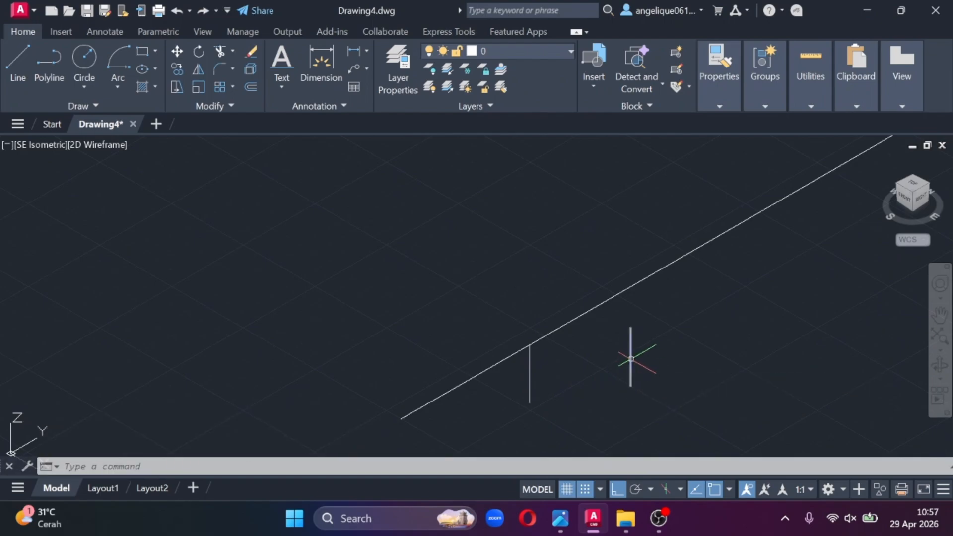
- Move the pasted vertical line by its lower endpoint onto the pipe run, directly above the original line
right_click(631, 357)
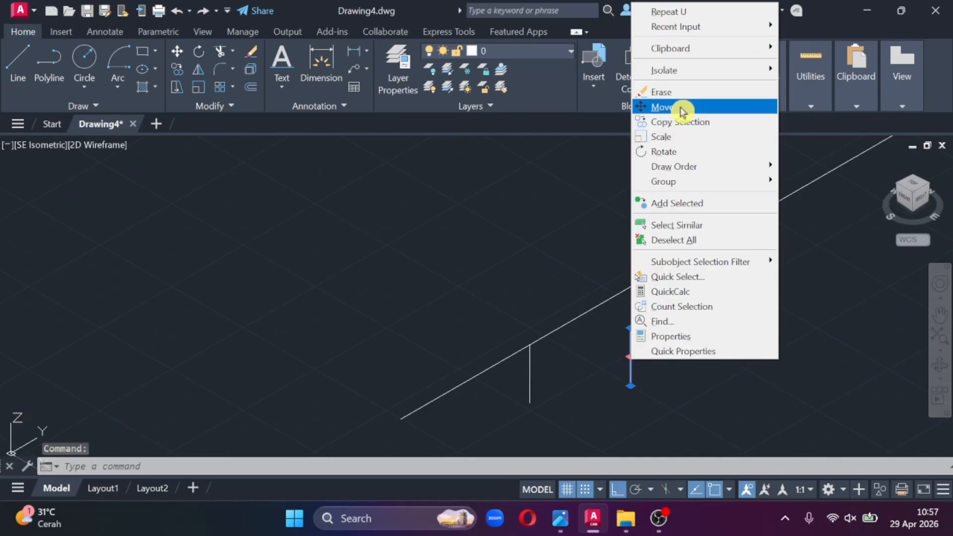
left_click(663, 107)
left_click(631, 385)
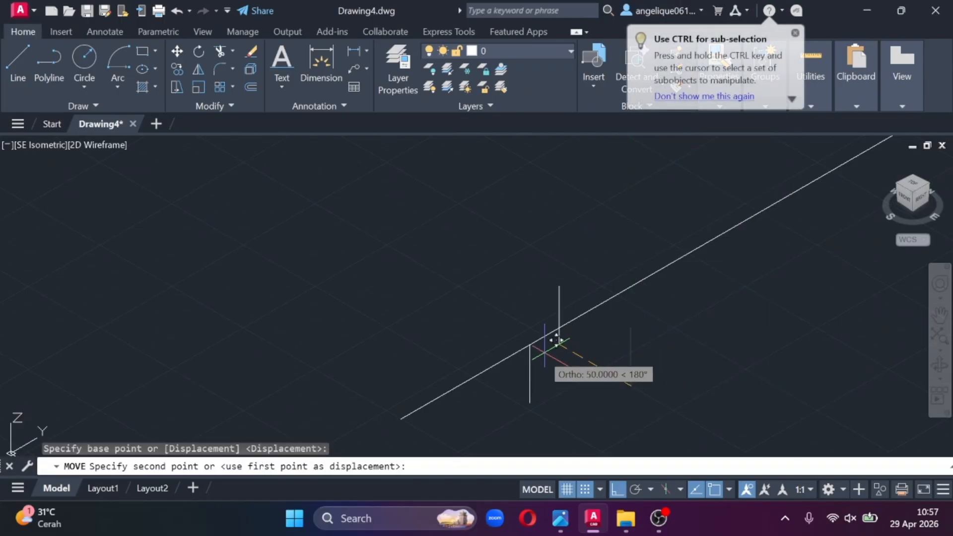
left_click(530, 345)
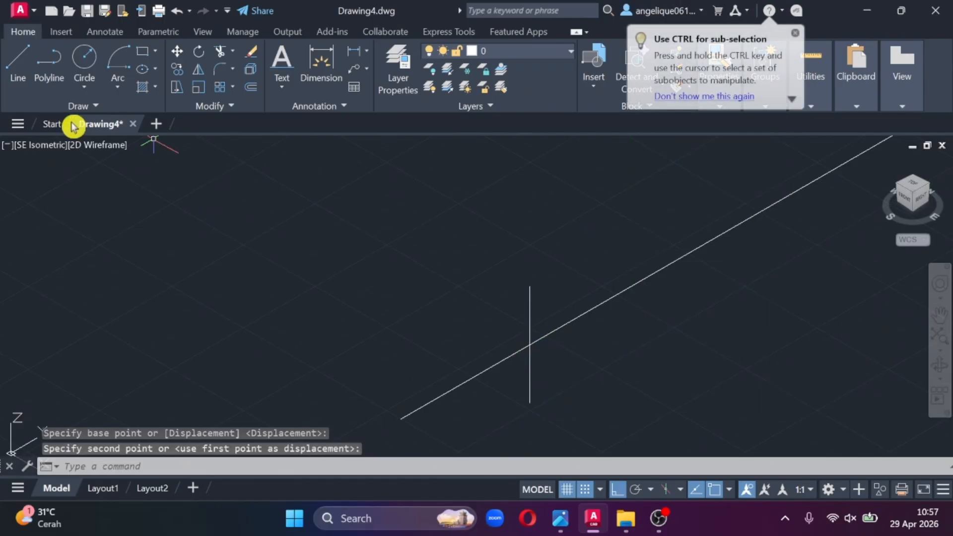
- With grid snap off, draw a four-sided valve outline from the pipe's open end around both tips of the vertical line
left_click(19, 65)
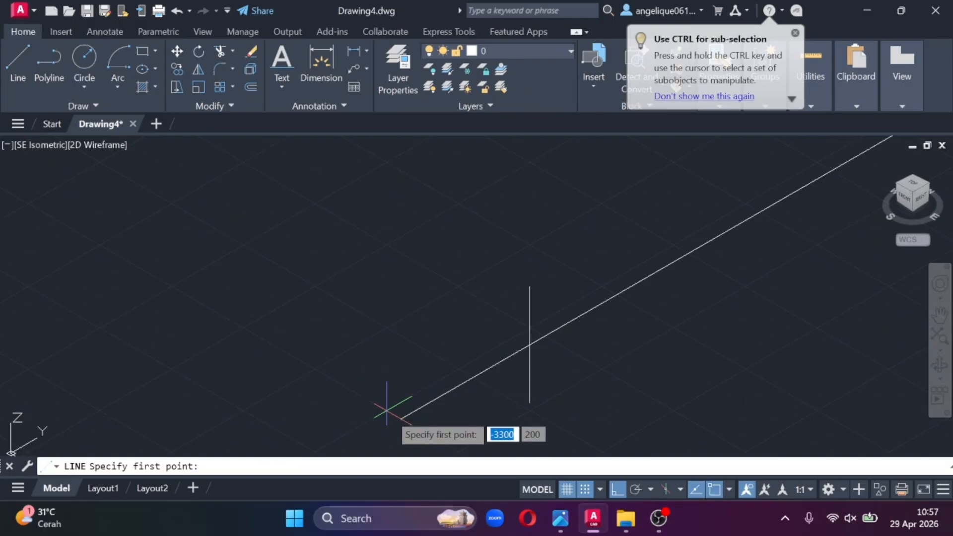
left_click(401, 419)
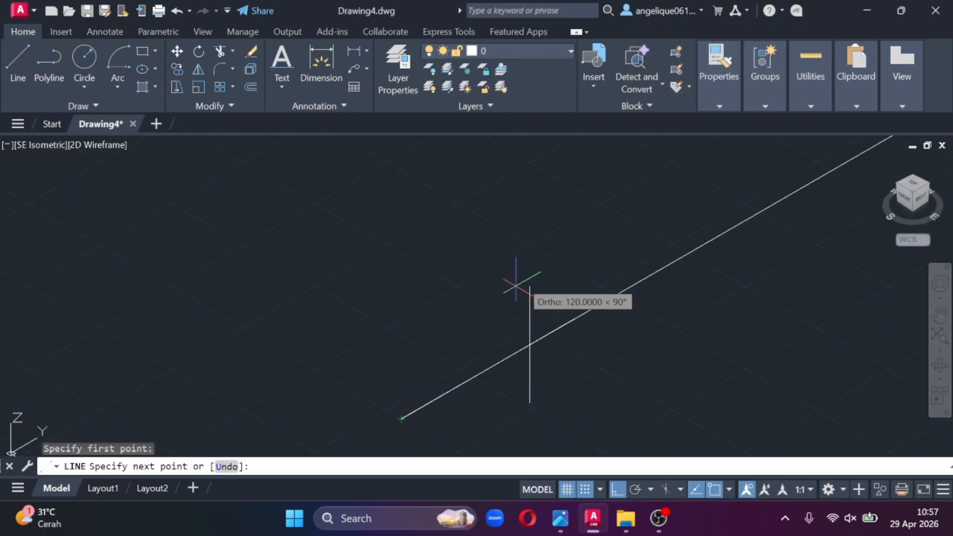
left_click(588, 488)
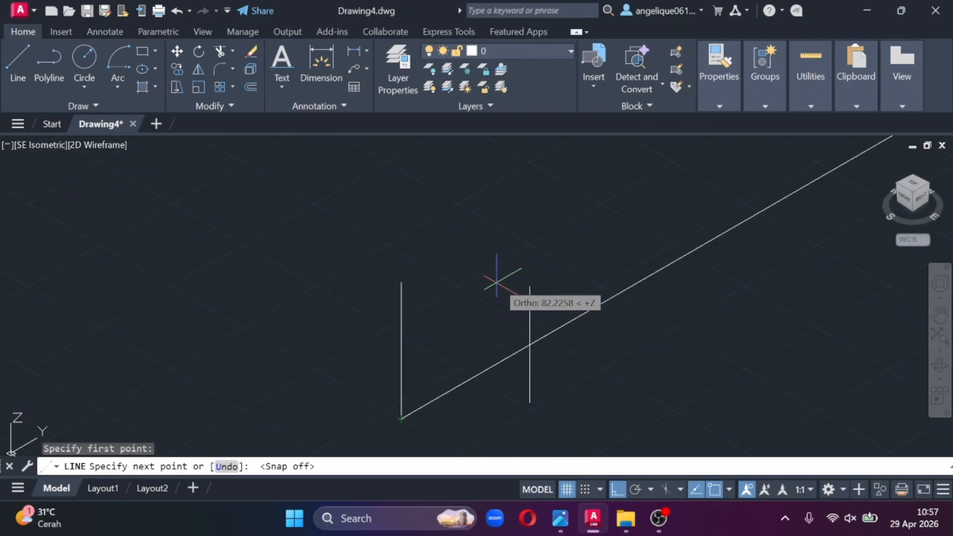
left_click(530, 287)
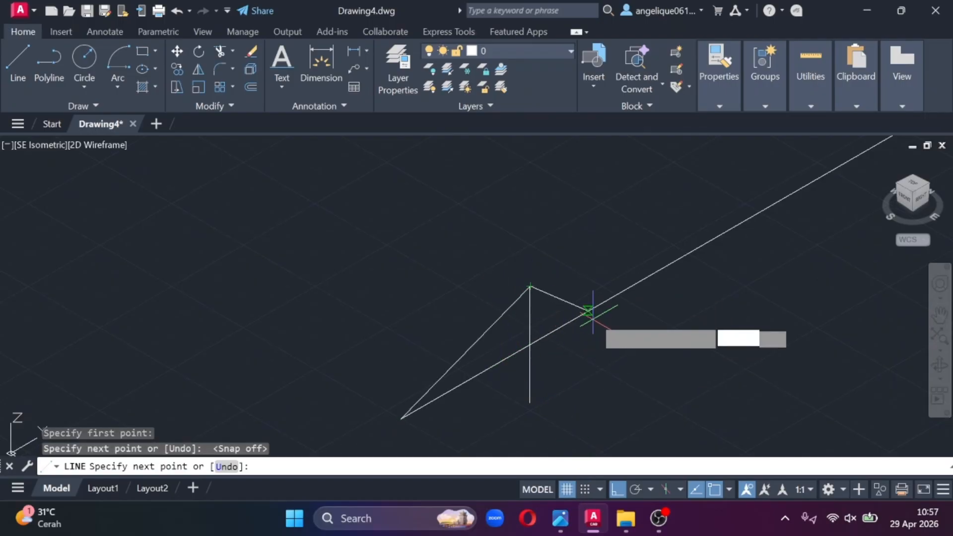
left_click(616, 294)
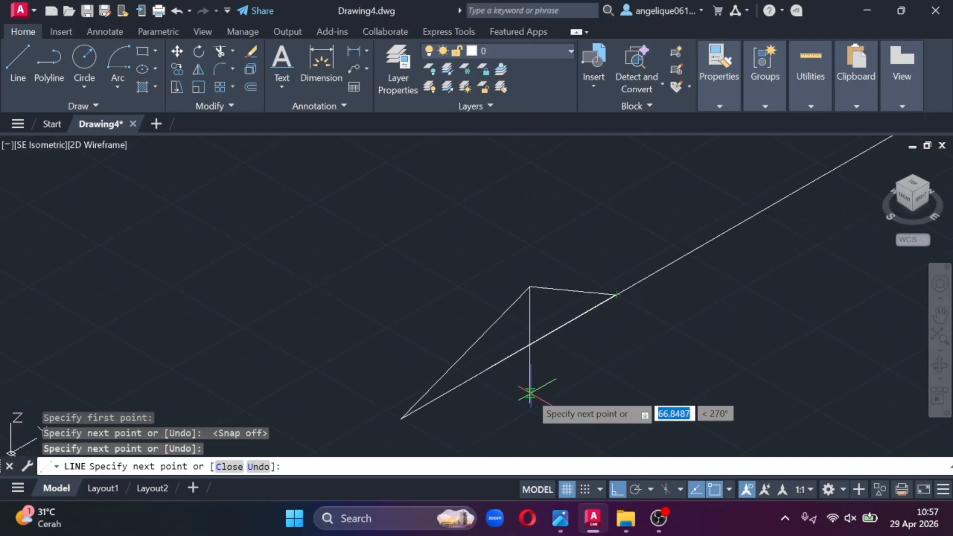
left_click(530, 402)
left_click(402, 418)
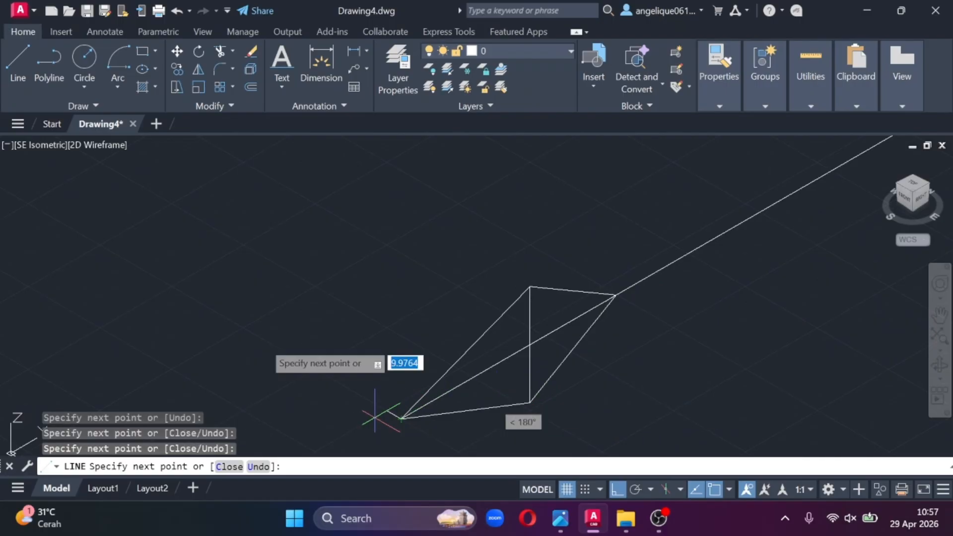
key("Escape")
key("Escape")
- Draw a short vertical line downward from the pipe's open end, where the valve outline starts
middle_click_drag(213, 287, 233, 165)
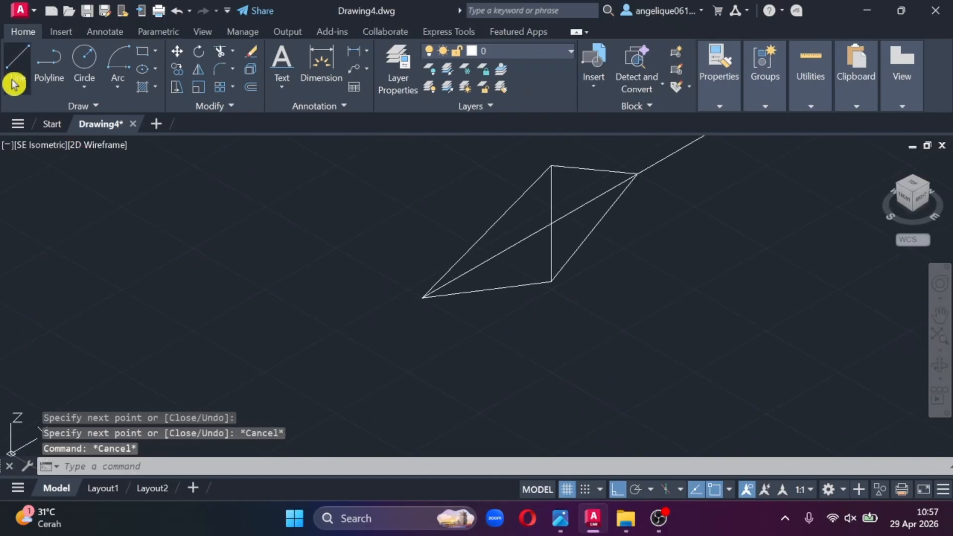
left_click(17, 62)
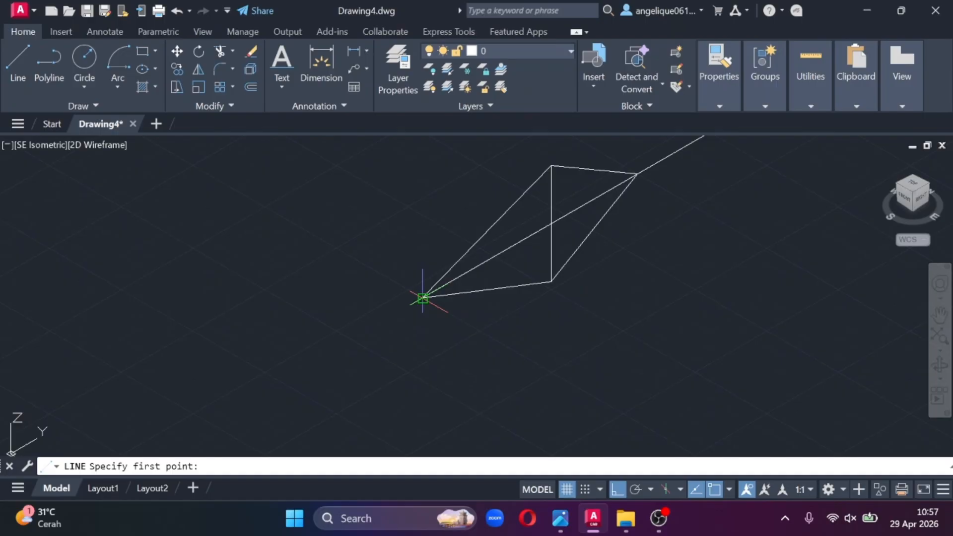
left_click(423, 297)
left_click(423, 344)
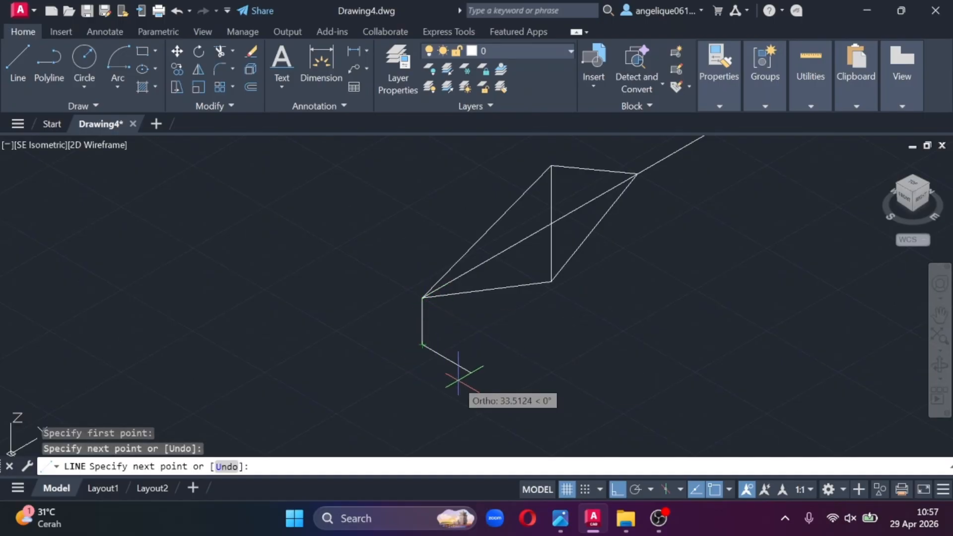
key("Escape")
- Mirror the valve outline with its centre lines about the pipe's open end, keeping the source objects
left_click(672, 319)
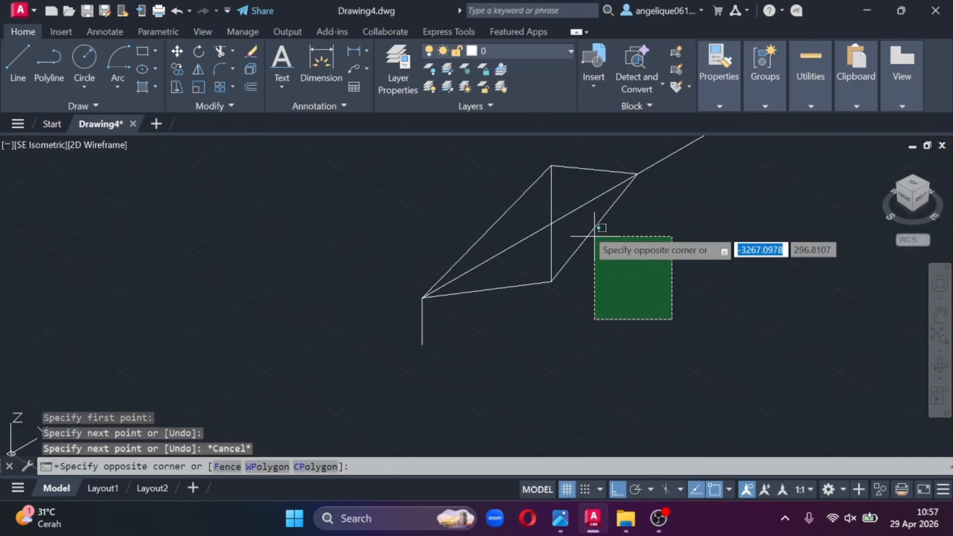
left_click(465, 203)
left_click(603, 149)
left_click(585, 173)
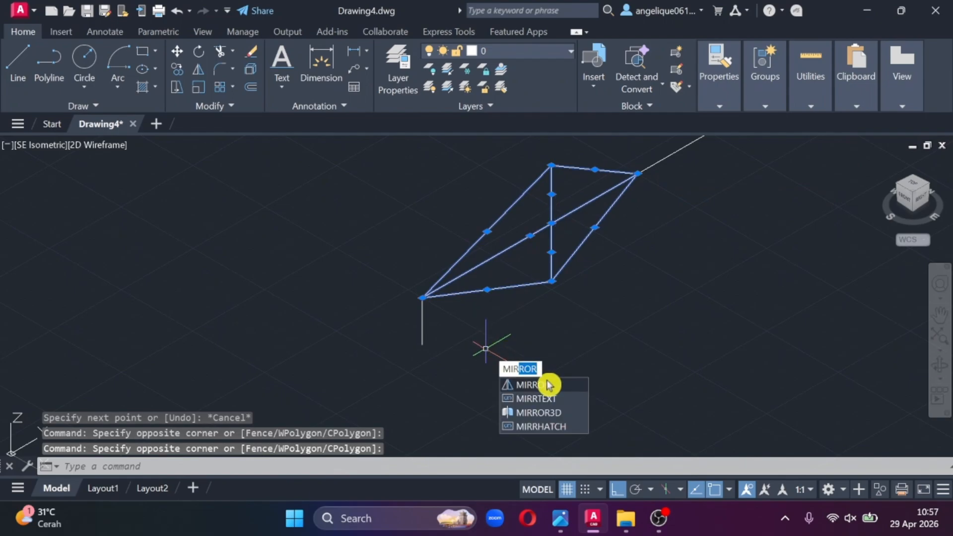
left_click(548, 389)
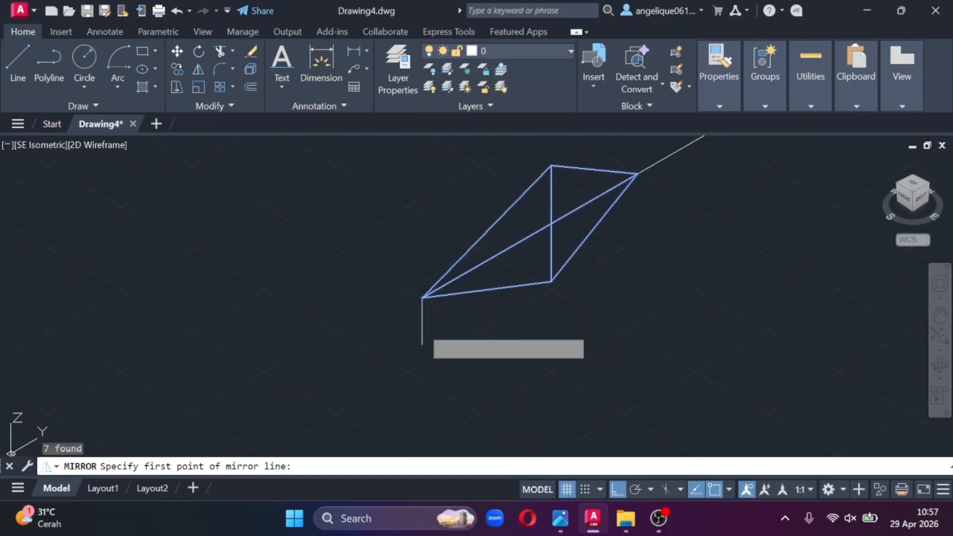
left_click(422, 297)
left_click(309, 371)
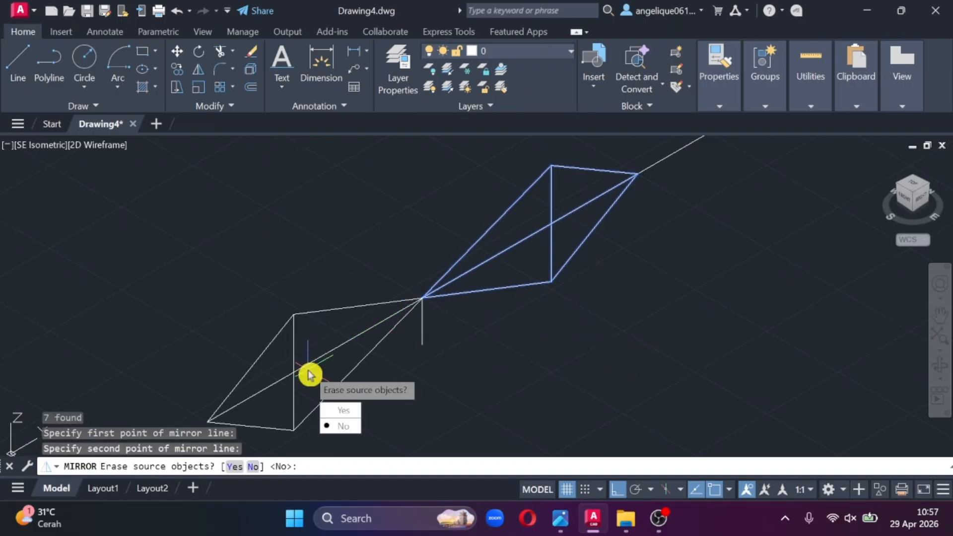
left_click(346, 426)
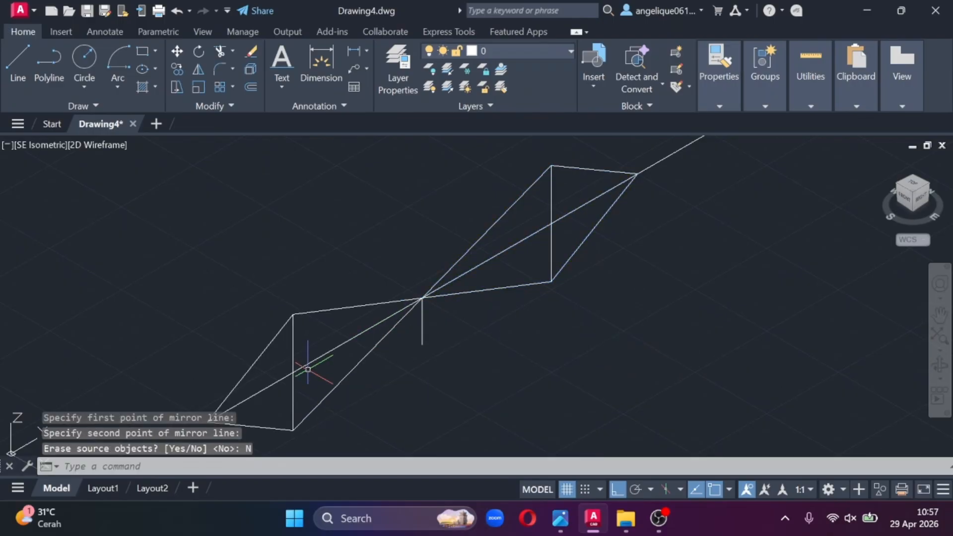
- Check the valve symbol in the reference photo and draw a circle of radius about 21 centred on the pipe run beyond the valve
middle_click_drag(417, 356, 522, 304)
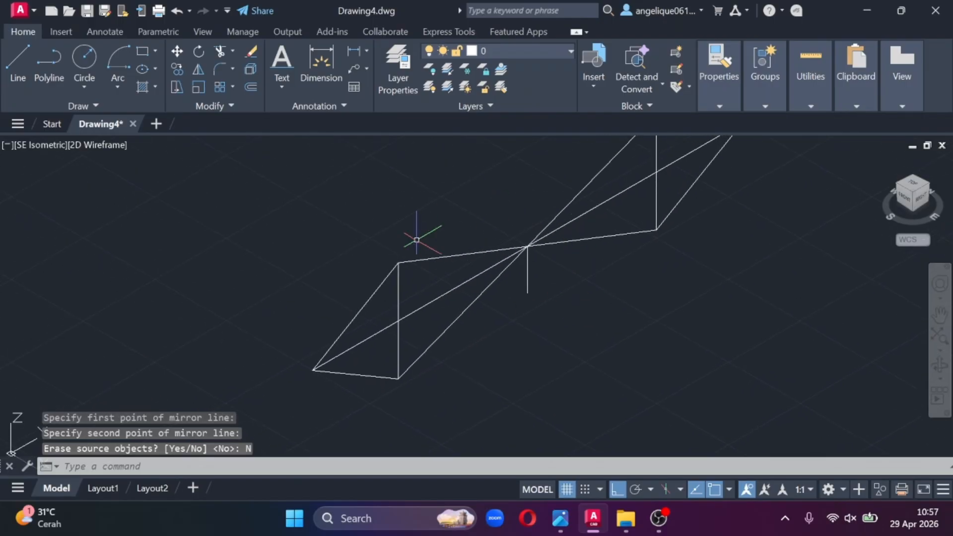
mouse_move(561, 518)
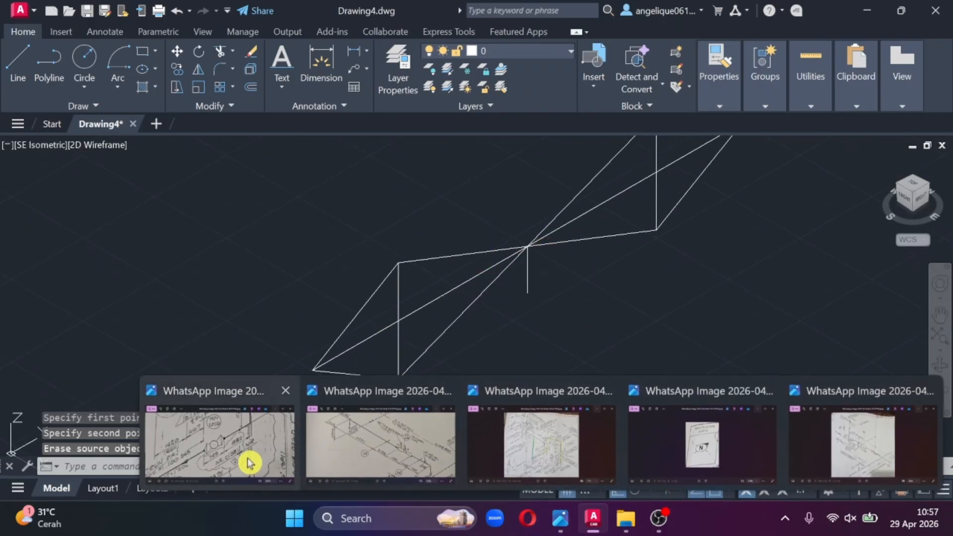
left_click(227, 440)
left_click(662, 62)
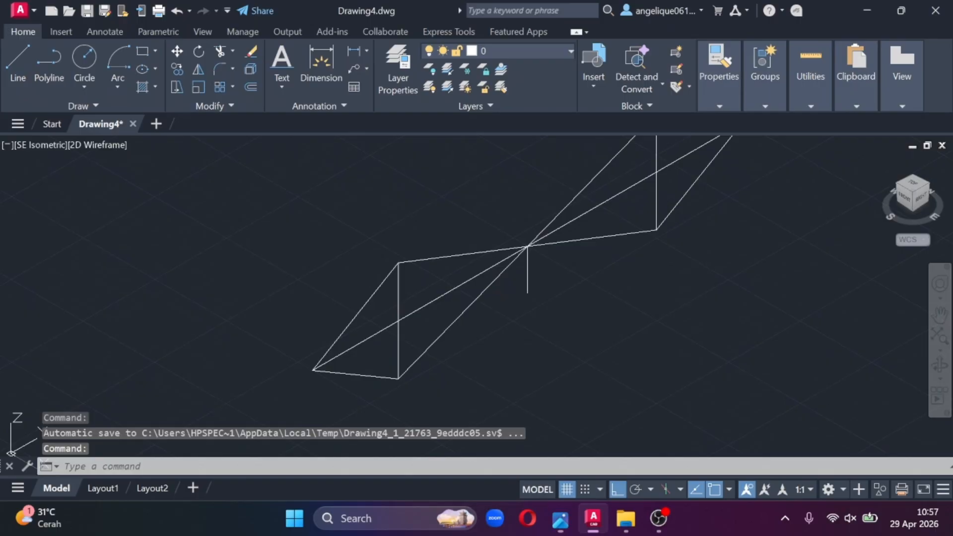
scroll(426, 376, "down", 3)
scroll(283, 348, "up", 4)
middle_click_drag(283, 348, 349, 228)
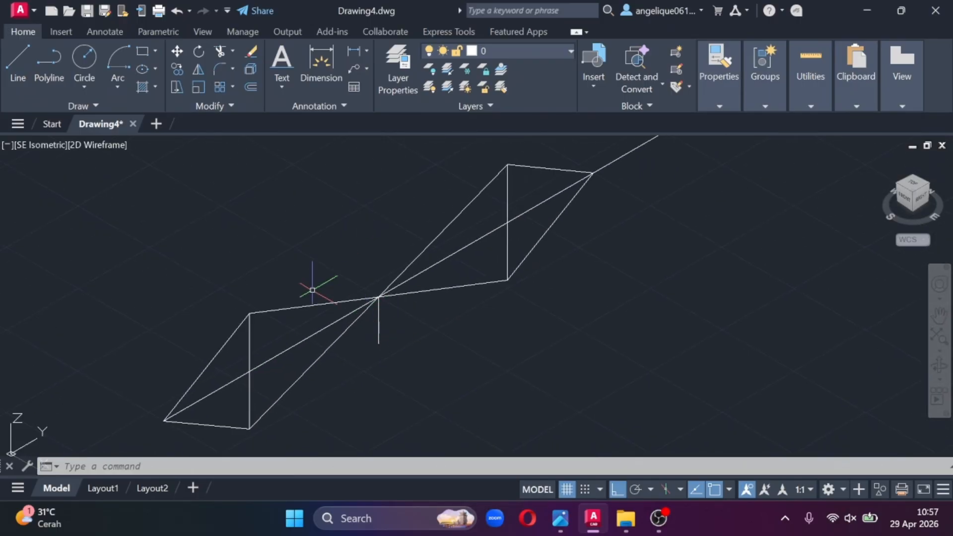
middle_click_drag(419, 208, 220, 325)
scroll(220, 325, "down", 2)
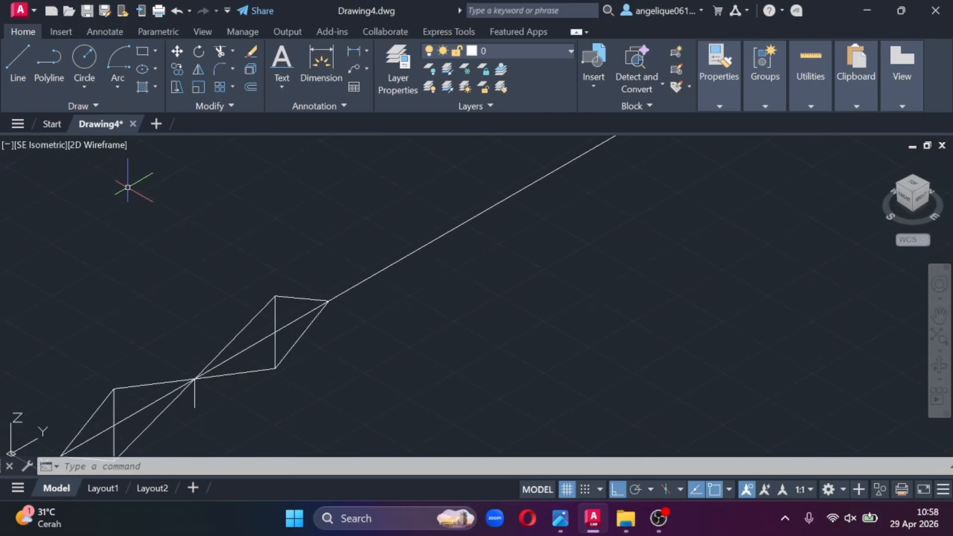
left_click(83, 64)
left_click(84, 56)
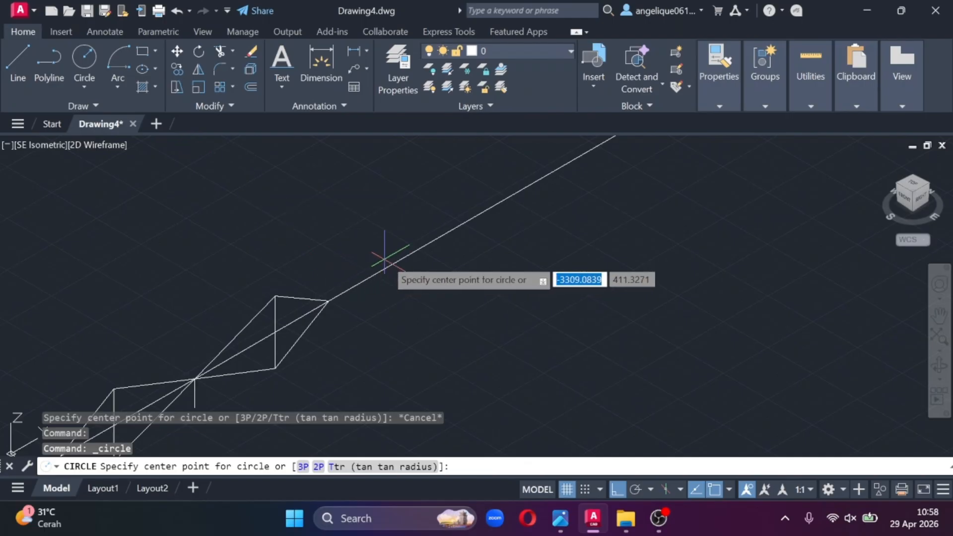
left_click(418, 250)
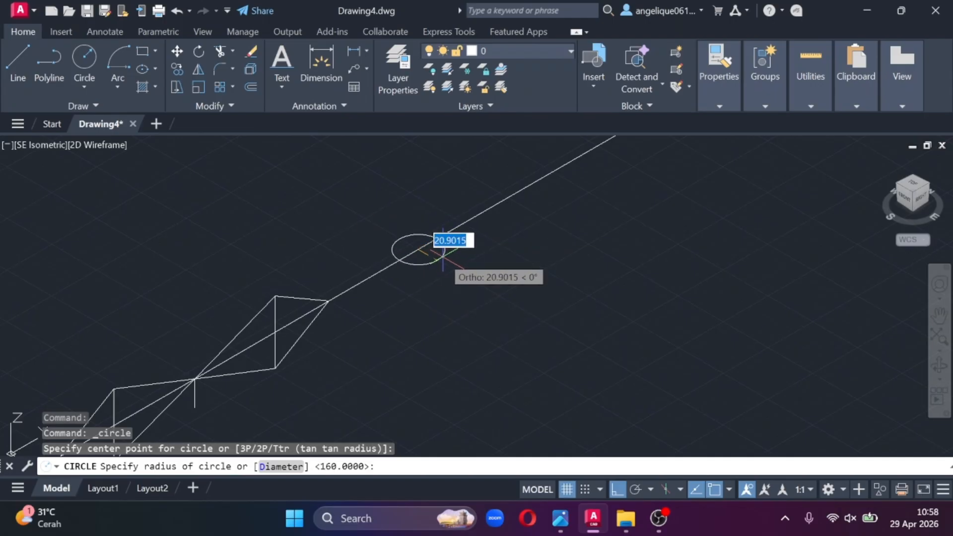
left_click(443, 249)
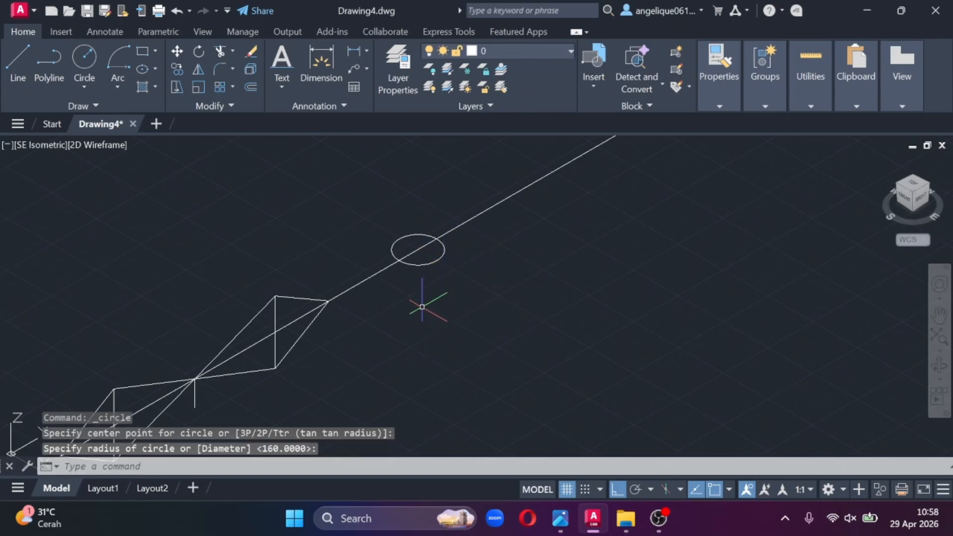
- Rotate the circle 270° in 3D about the Y axis around its own centre
middle_click_drag(381, 350, 474, 323)
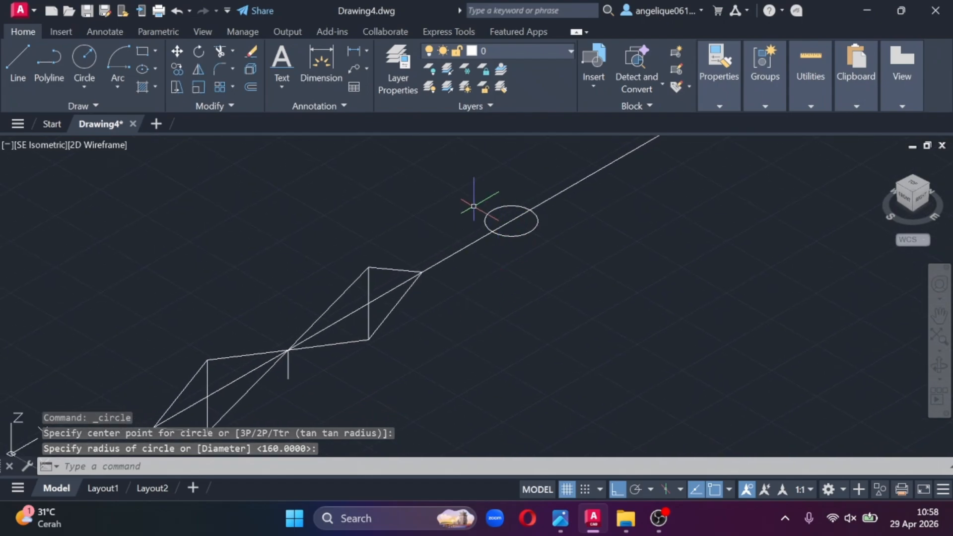
middle_click_drag(301, 389, 399, 326)
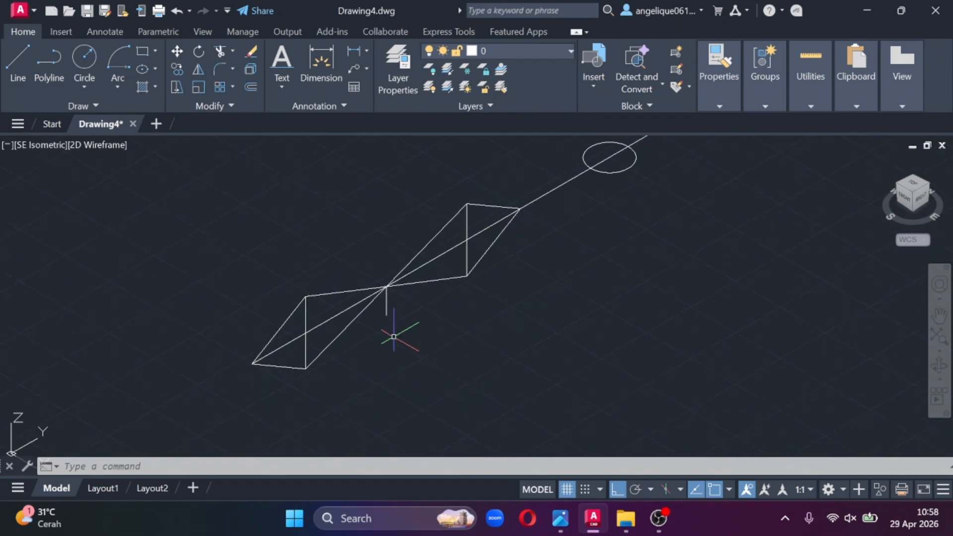
middle_click_drag(647, 220, 586, 315)
scroll(586, 315, "up", 2)
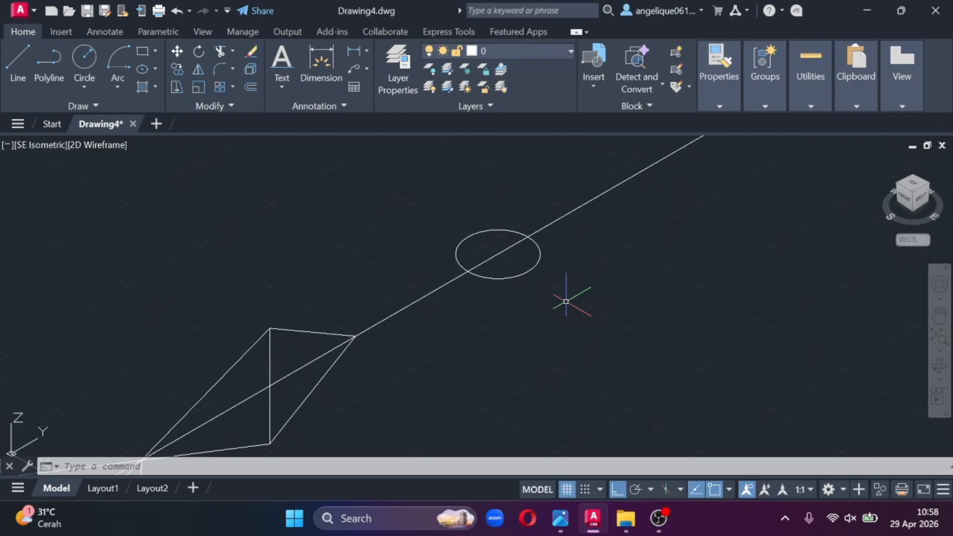
type("otate")
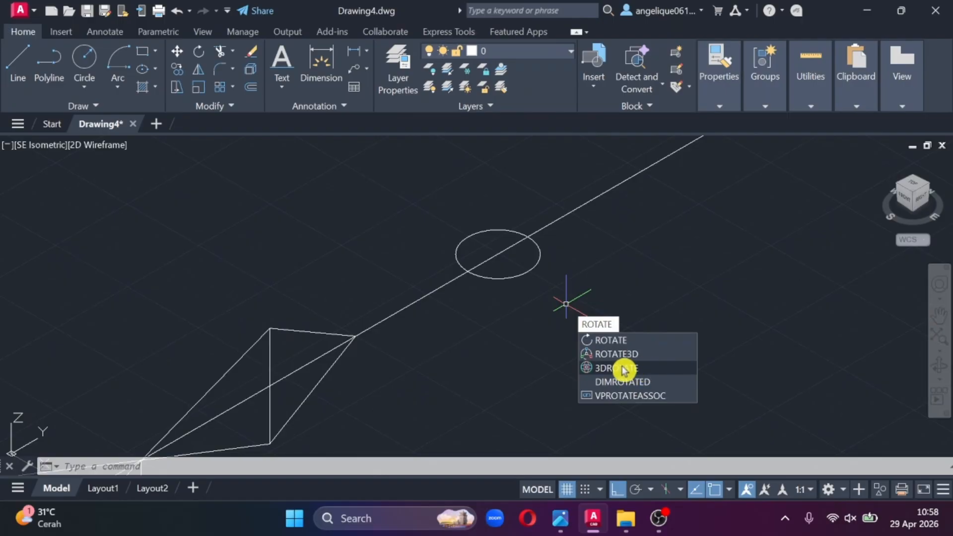
left_click(652, 369)
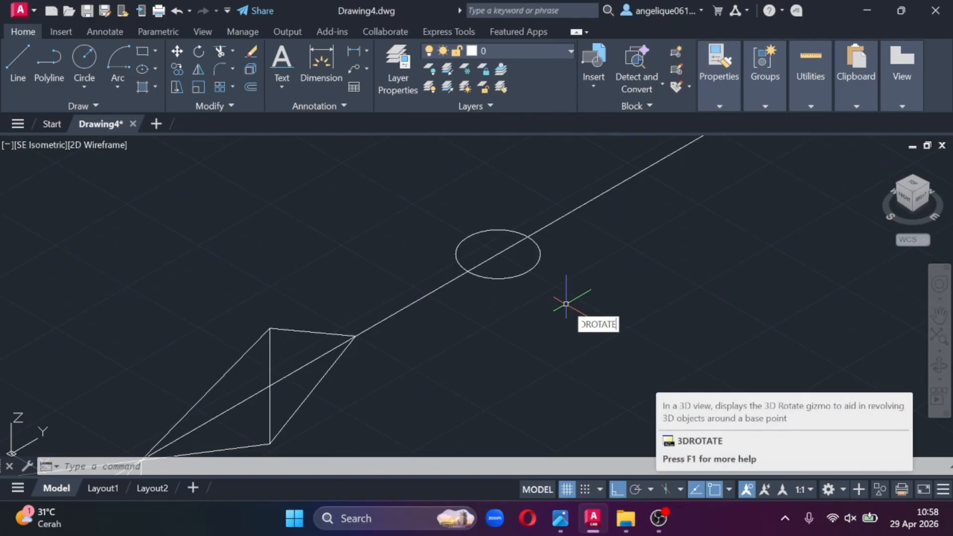
left_click(519, 275)
key("Return")
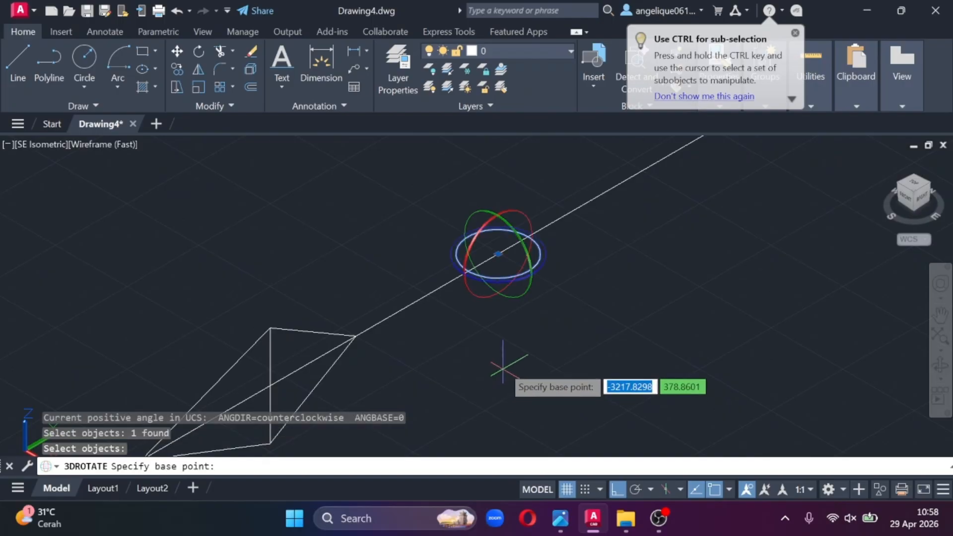
middle_click_drag(270, 387, 372, 298)
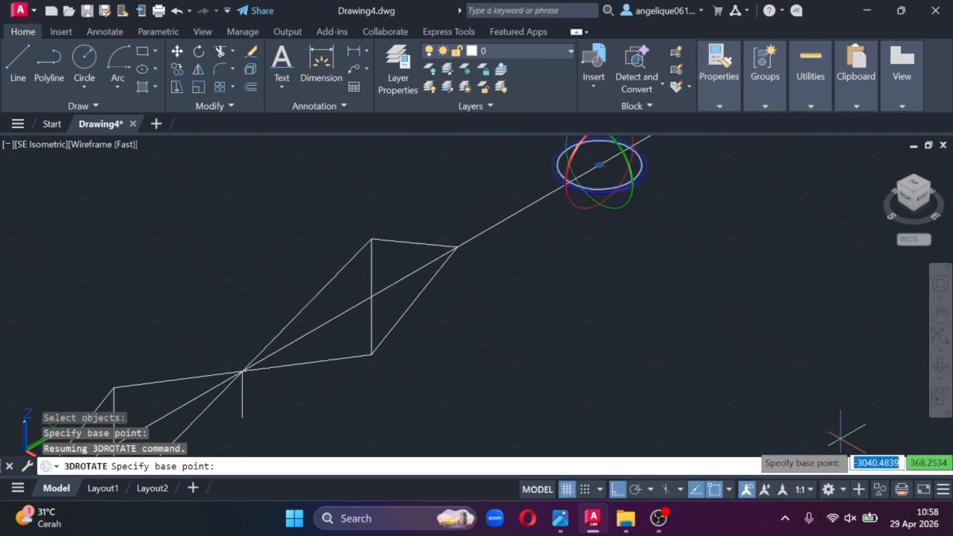
middle_click_drag(687, 270, 620, 396)
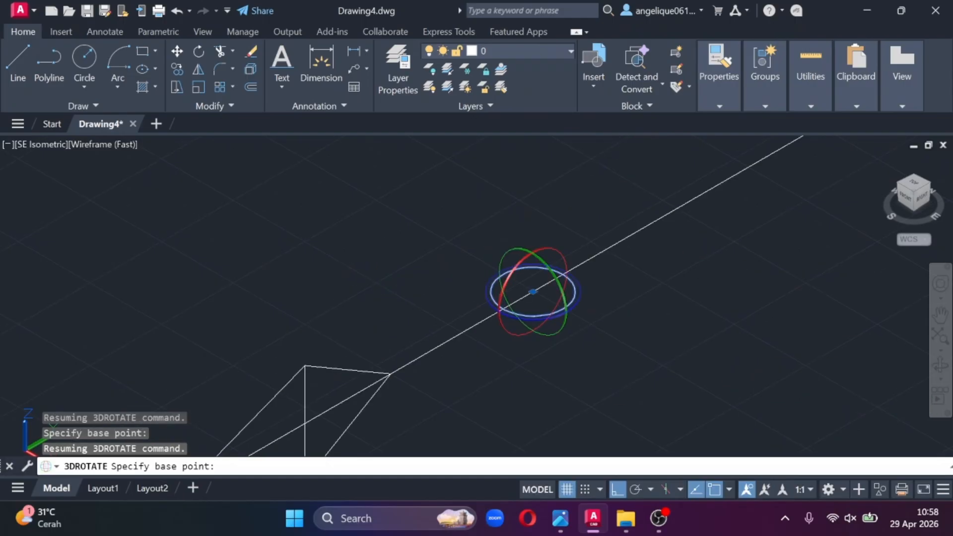
left_click(549, 267)
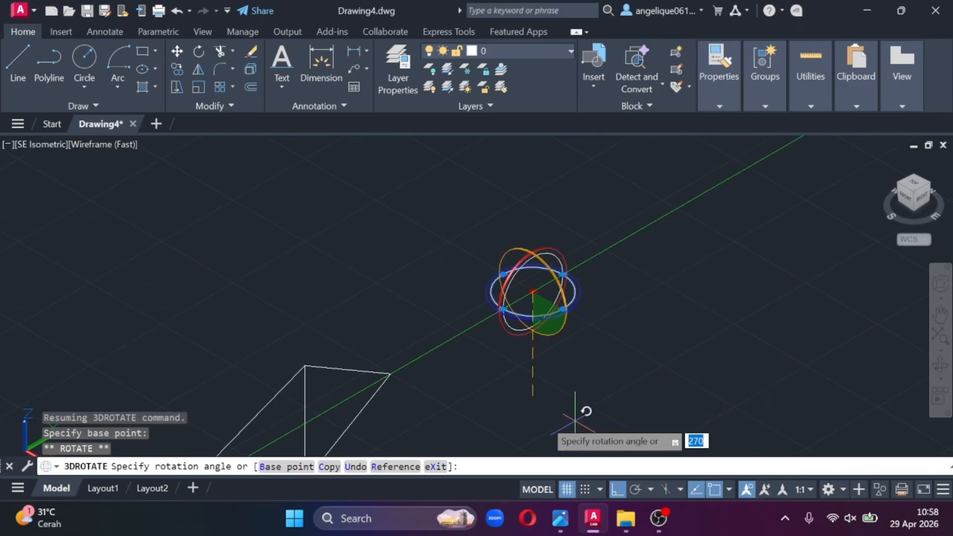
key("Return")
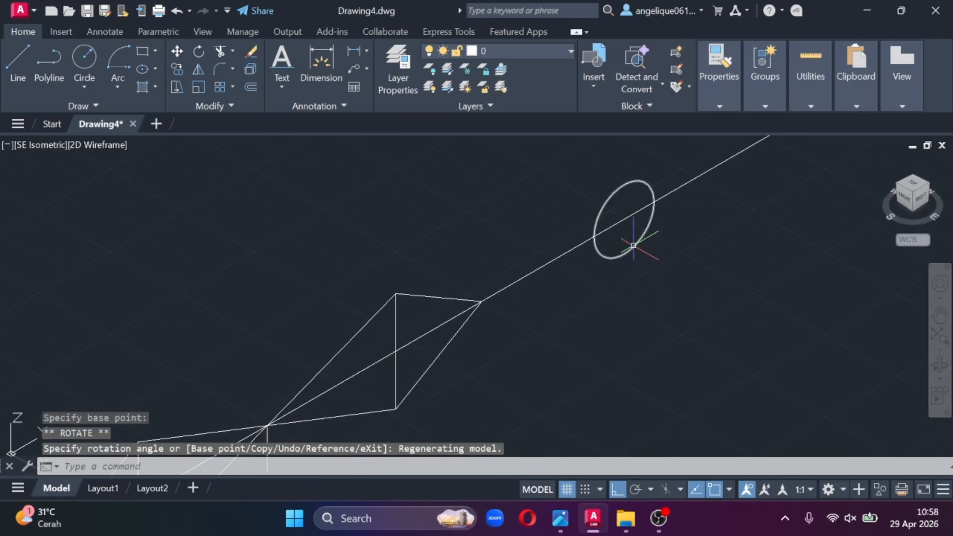
- Move the rotated circle by its centre onto the point where the two valve halves meet
left_click(639, 238)
right_click(636, 245)
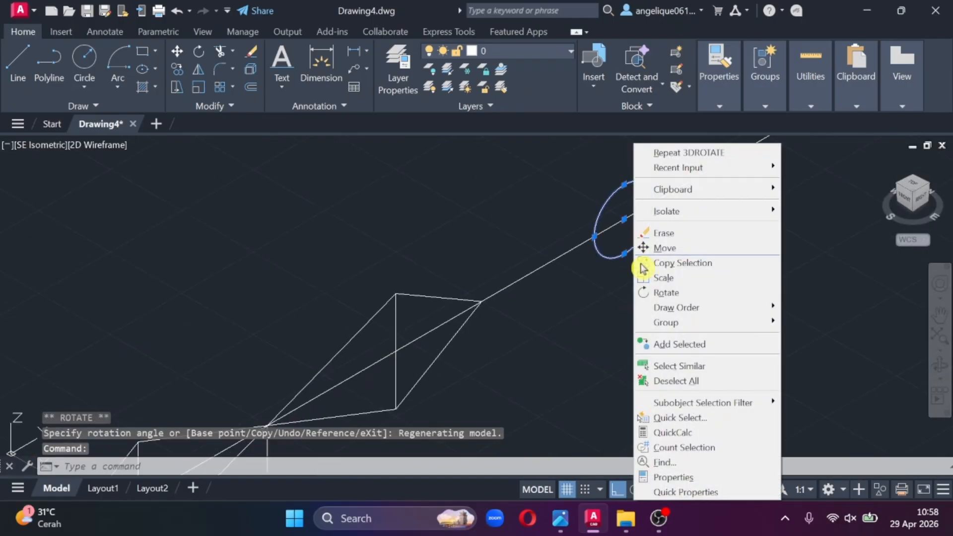
left_click(669, 248)
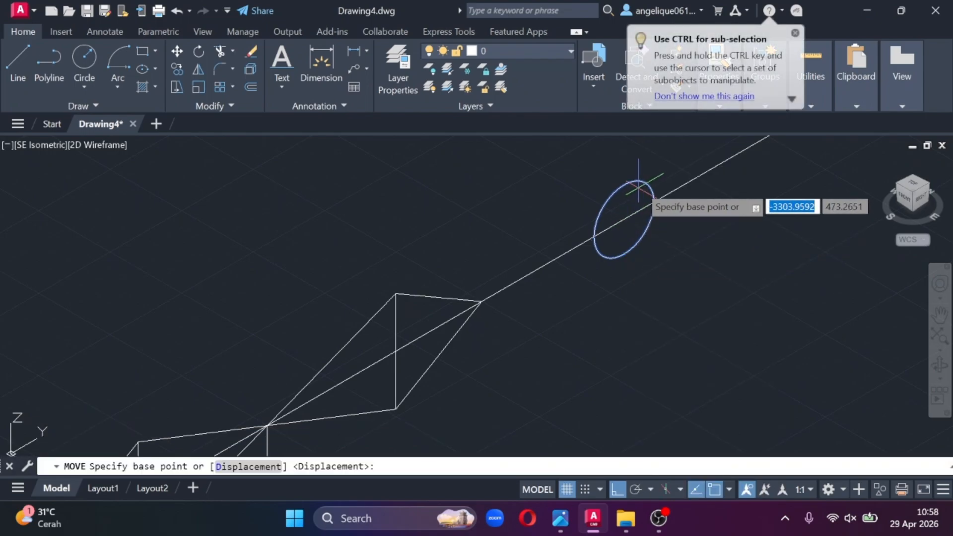
left_click(624, 219)
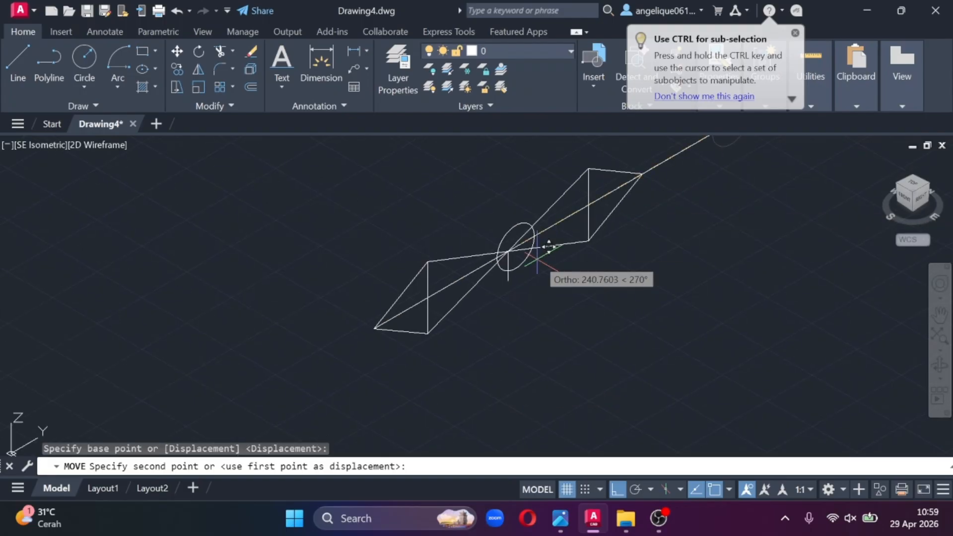
scroll(537, 251, "up", 5)
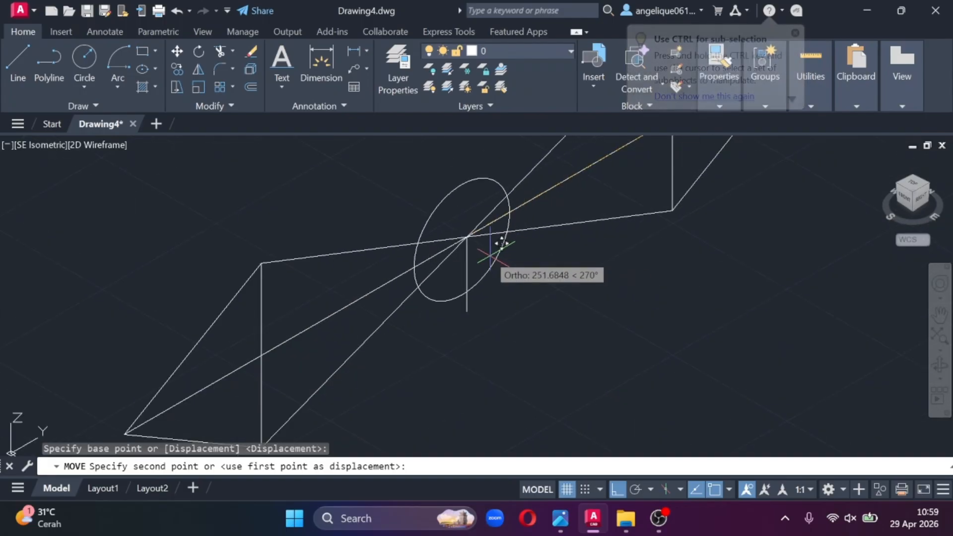
left_click(467, 237)
scroll(473, 212, "down", 3)
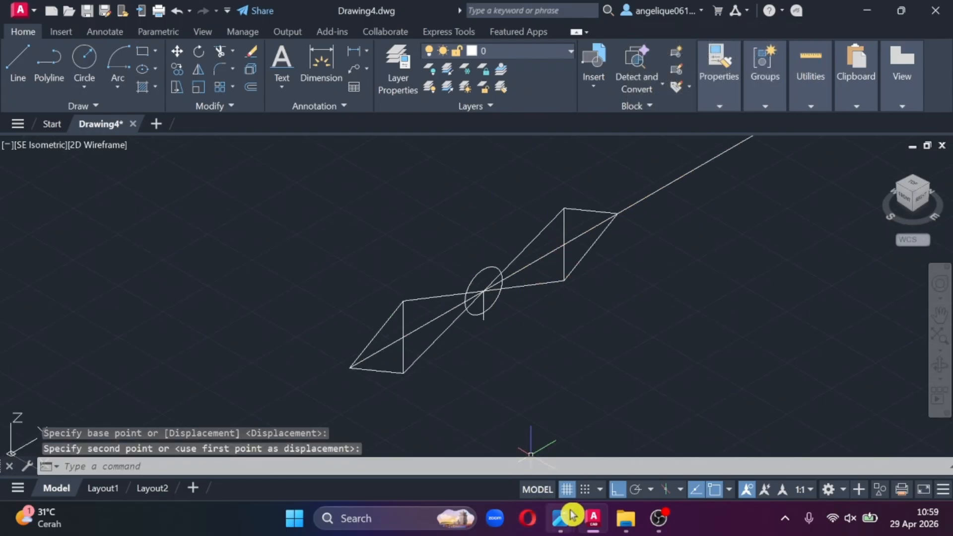
- Compare the valve with the MOV 1016 symbol in the reference photo and erase the two centre lines running through the valve halves
mouse_move(560, 517)
left_click(275, 449)
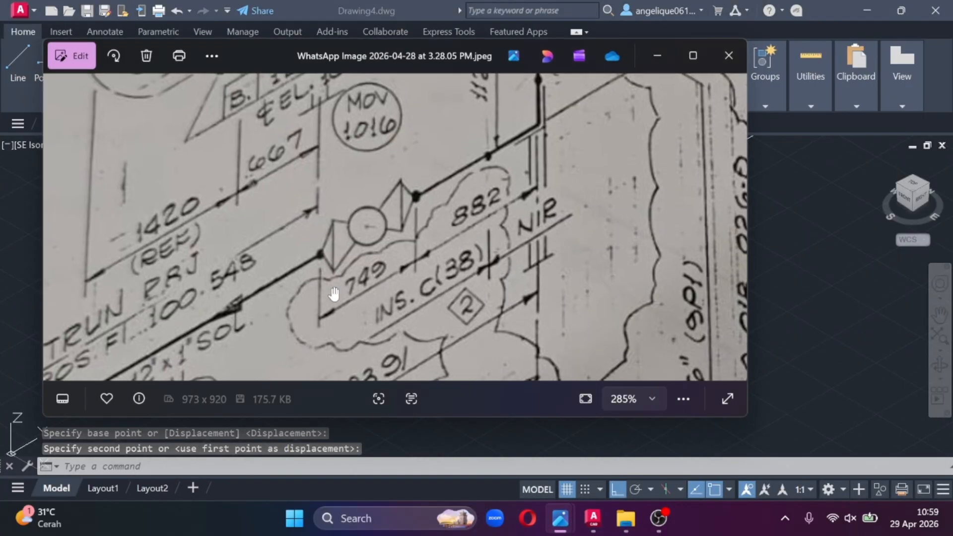
left_click(666, 59)
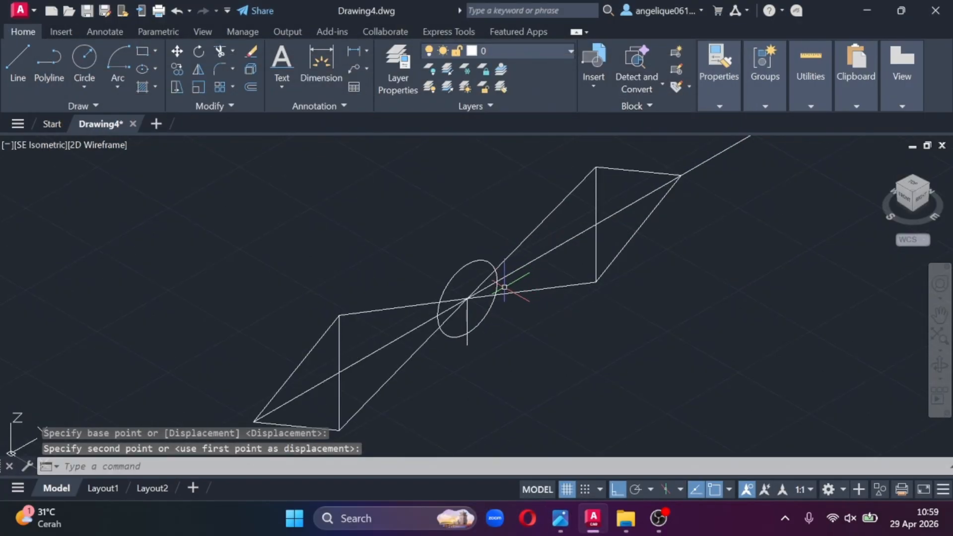
left_click(561, 270)
left_click(564, 219)
left_click(372, 342)
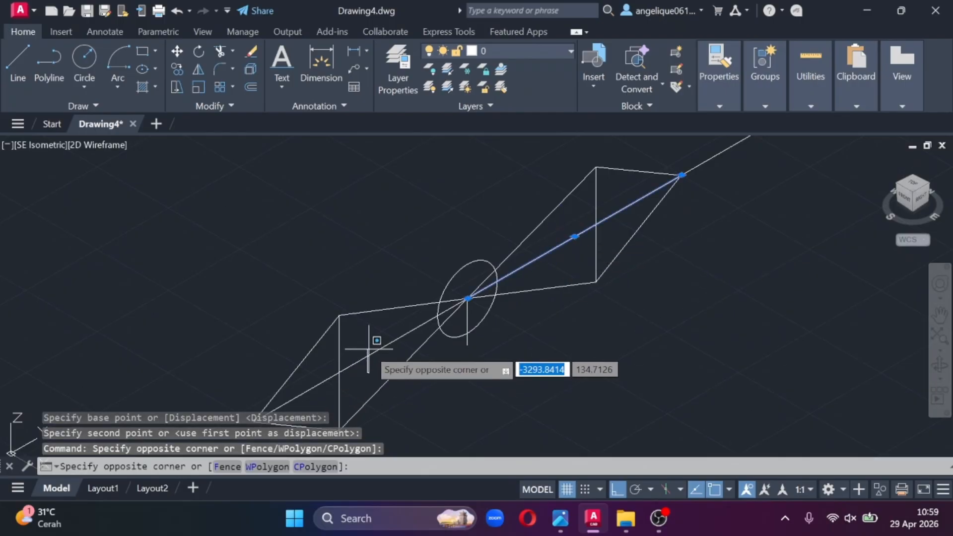
left_click(374, 350)
right_click(374, 351)
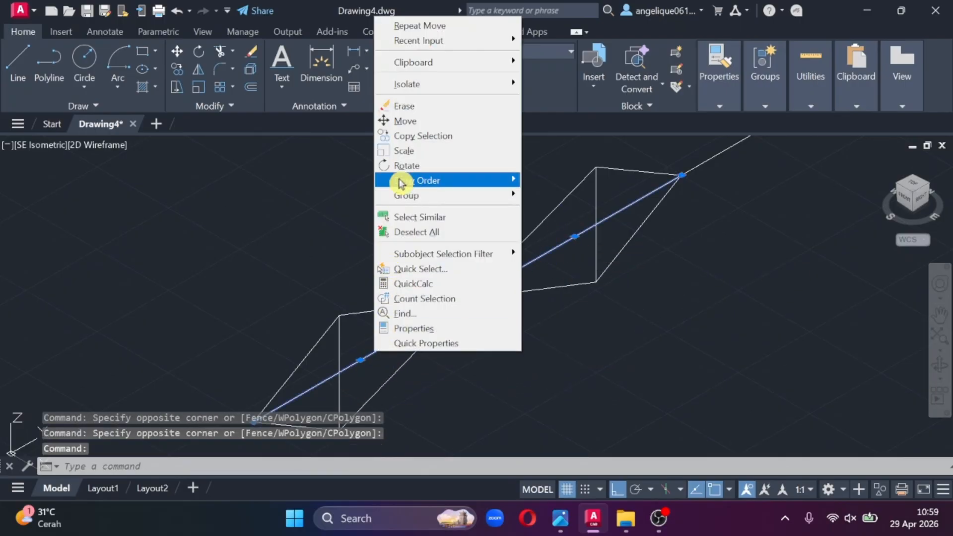
left_click(419, 102)
- Enlarge the valve's circle around its centre by stretching its lower quadrant point outward
scroll(469, 331, "up", 4)
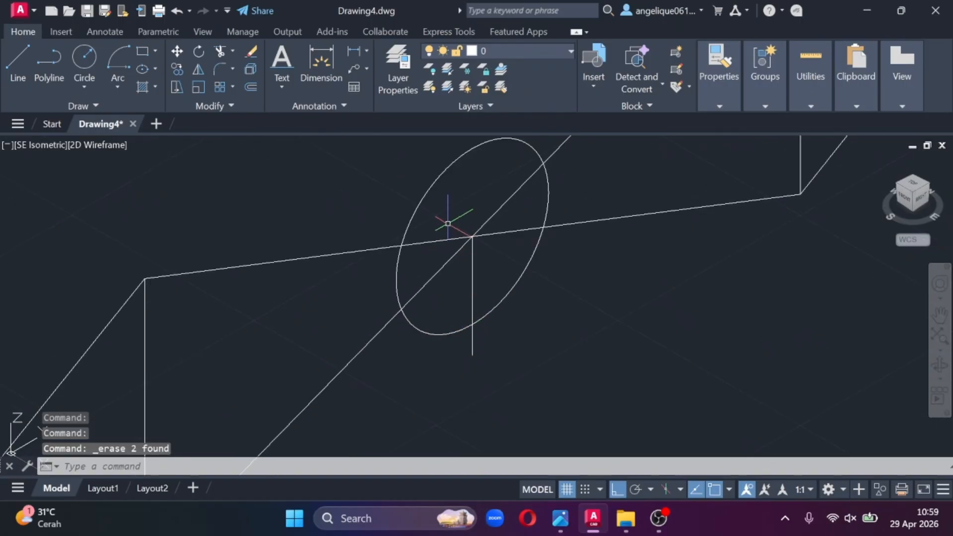
middle_click_drag(417, 247, 503, 218)
scroll(540, 255, "down", 4)
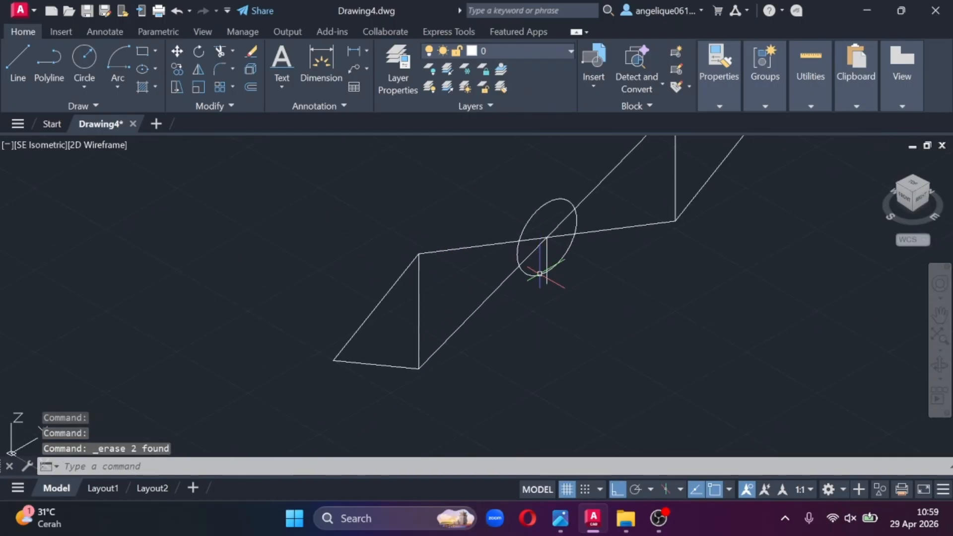
left_click(533, 279)
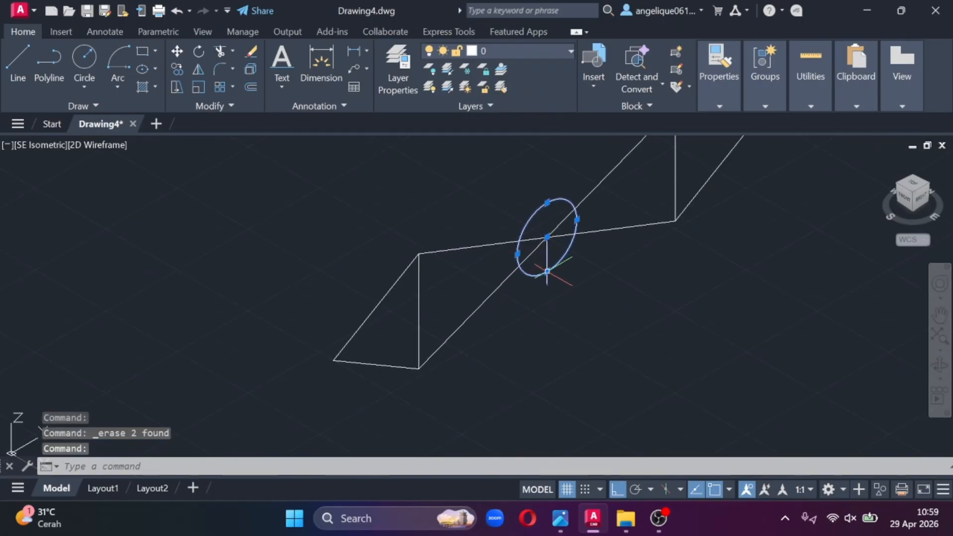
left_click(547, 271)
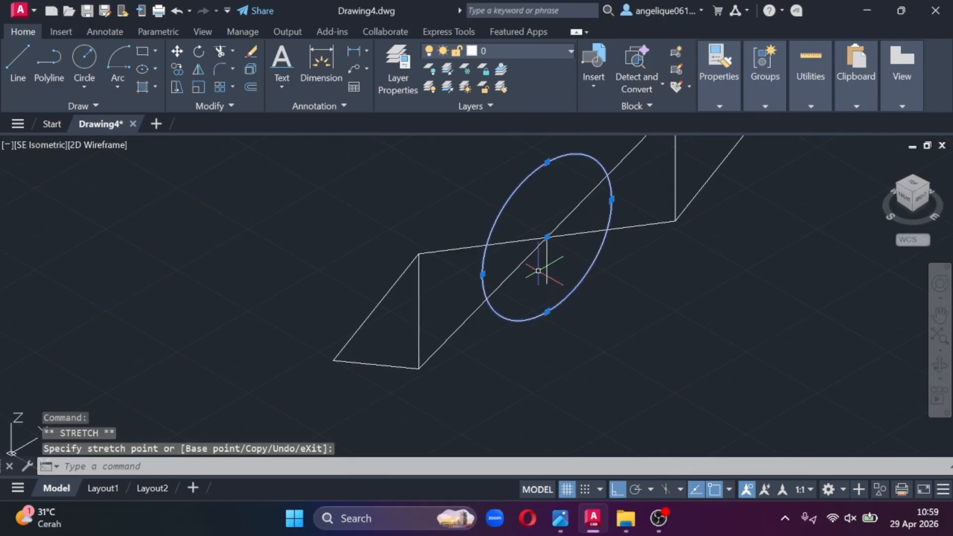
left_click(538, 271)
left_click(549, 261)
key("Escape")
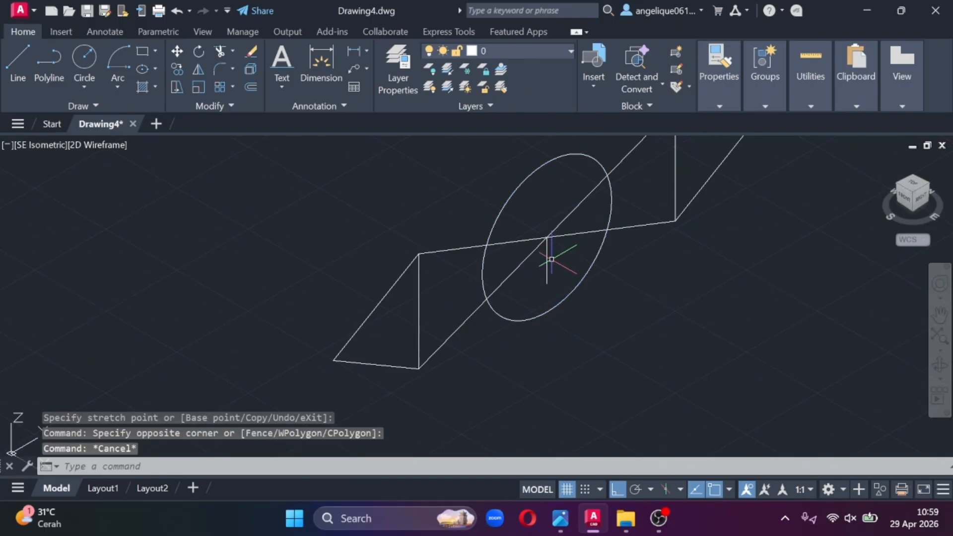
- Erase the short vertical line hanging from the valve's centre point
left_click(546, 262)
right_click(546, 261)
left_click(566, 234)
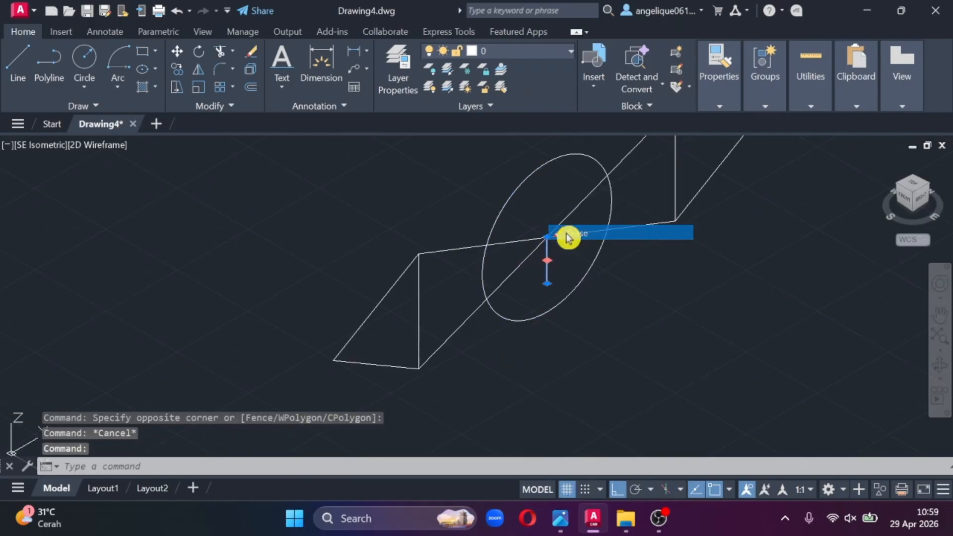
scroll(558, 430, "down", 5)
mouse_move(926, 191)
left_mouse_down()
mouse_move(850, 189)
mouse_move(810, 249)
mouse_move(899, 273)
mouse_move(863, 234)
mouse_move(770, 186)
mouse_move(581, 253)
mouse_move(507, 257)
mouse_move(347, 203)
mouse_move(85, 187)
left_mouse_up()
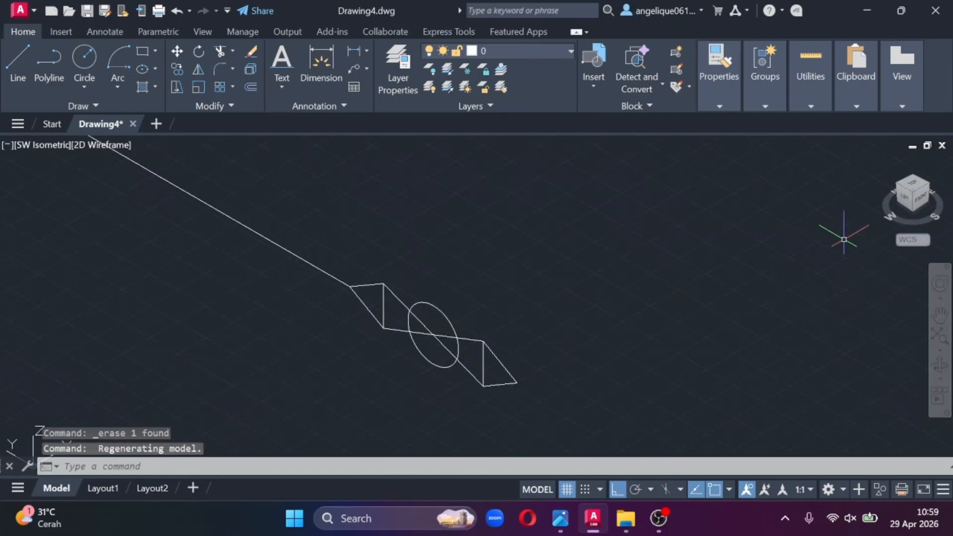
left_click(931, 194)
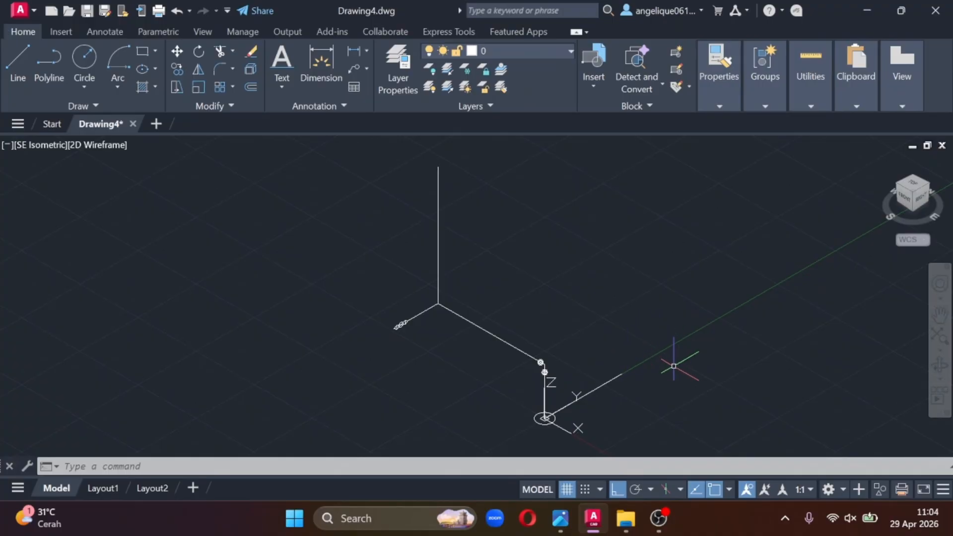
- Examine the end of the dashed 4865 (REF) pipe run near point F in the reference photo
middle_click_drag(655, 327, 611, 314)
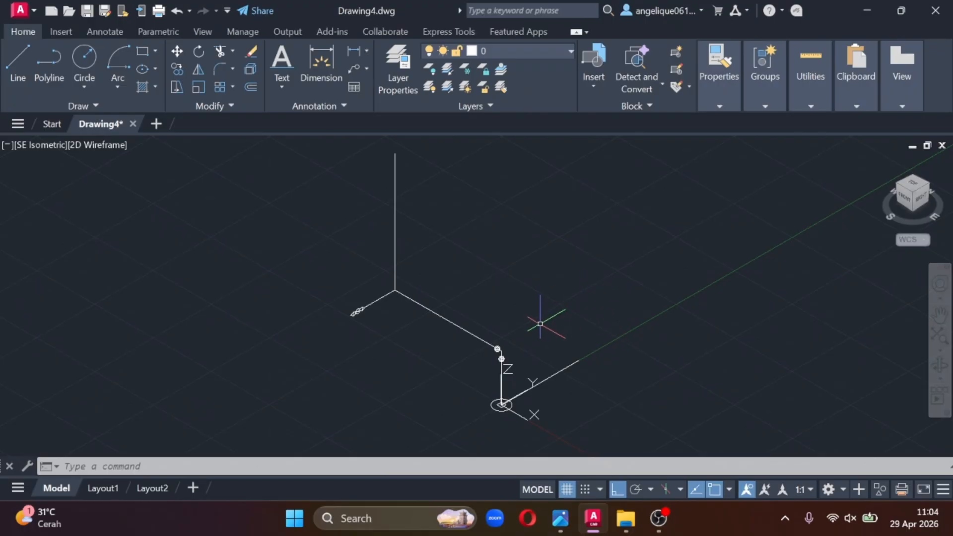
scroll(540, 324, "up", 2)
middle_click_drag(568, 371, 570, 283)
scroll(571, 286, "up", 4)
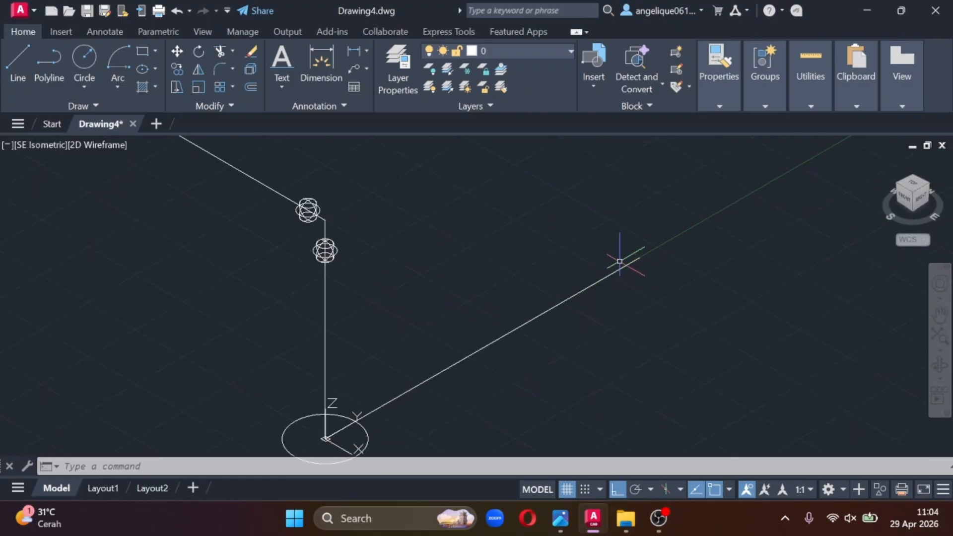
mouse_move(564, 518)
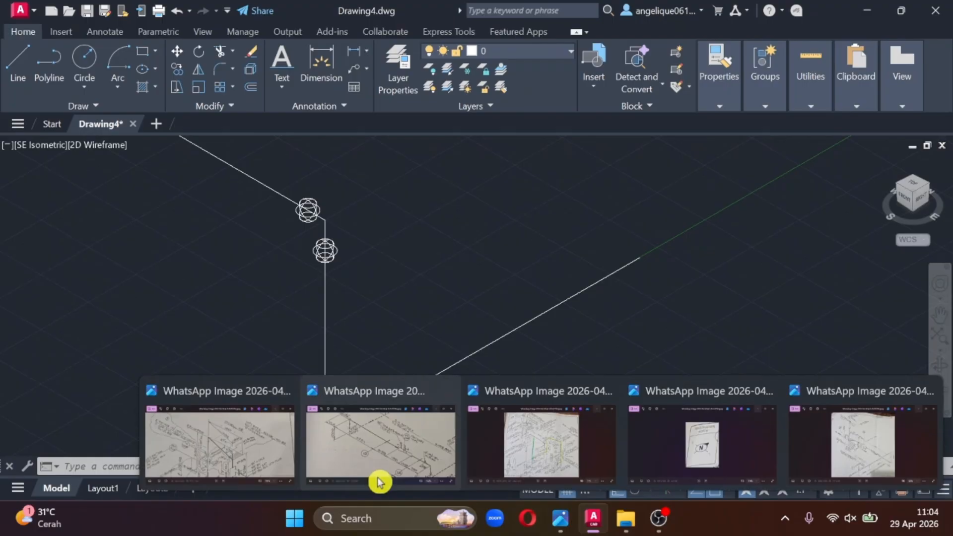
left_click(379, 480)
left_click_drag(600, 215, 595, 233)
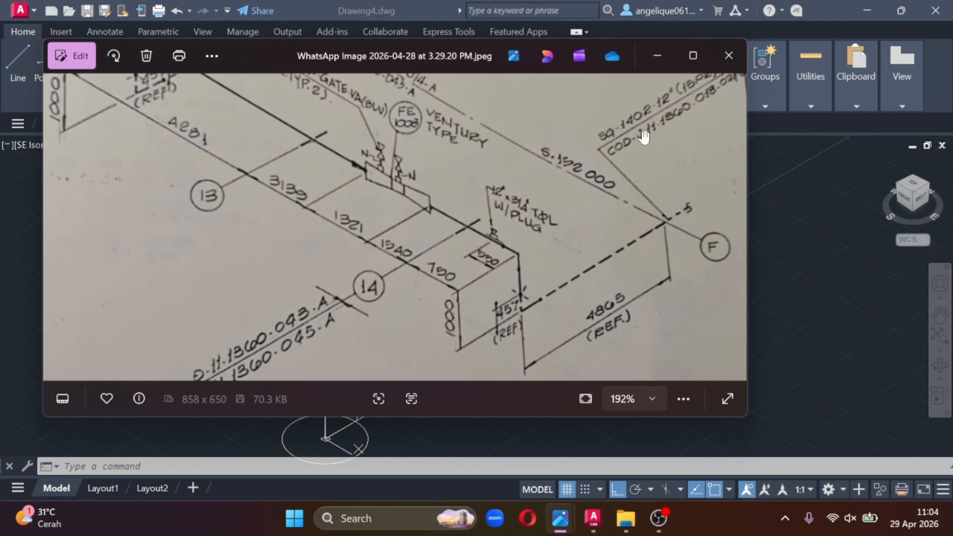
left_click(657, 55)
- Draw a semicircular arc of about 160 radius from start, centre and end points beside the free end of the Y-direction pipe line
scroll(548, 228, "up", 2)
mouse_move(626, 239)
middle_mouse_down()
mouse_move(479, 223)
mouse_move(303, 142)
middle_mouse_up()
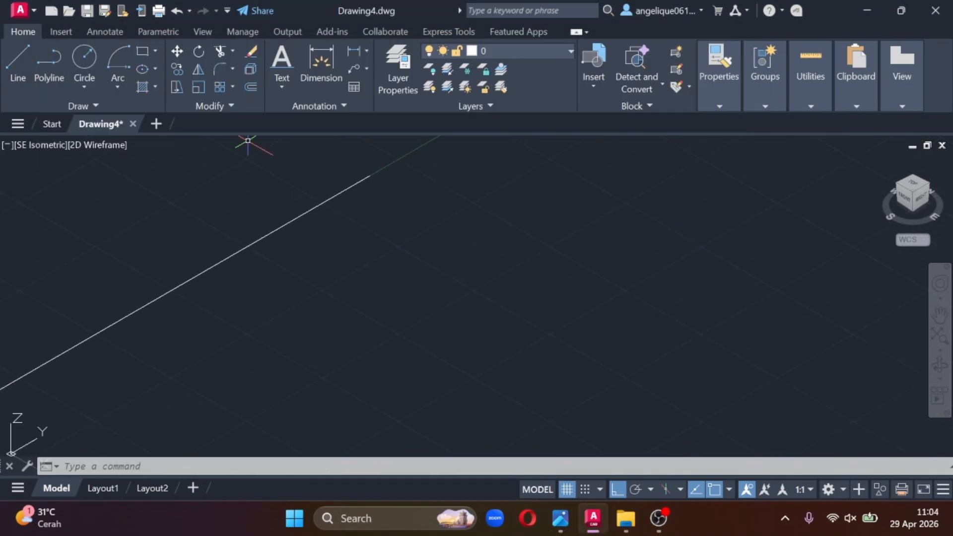
left_click(126, 87)
left_click(144, 142)
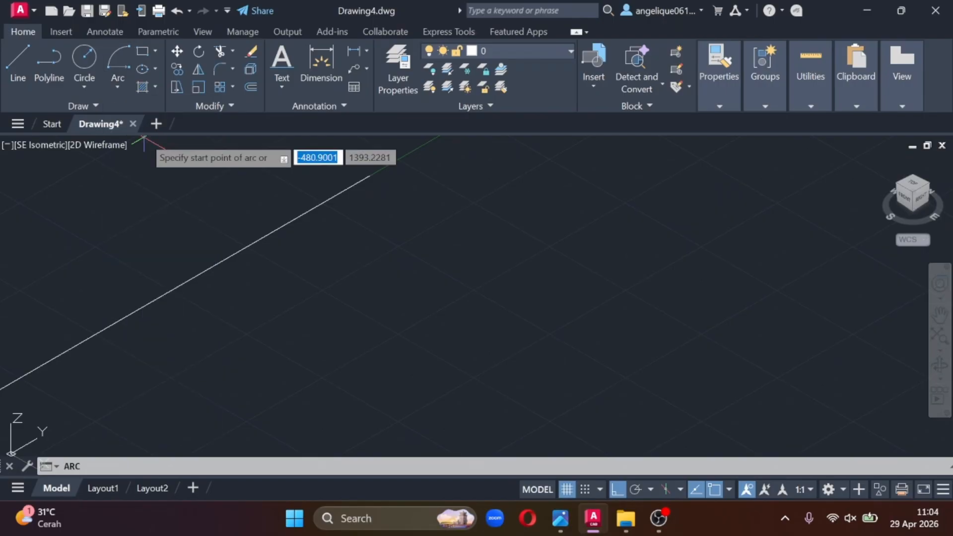
left_click(438, 244)
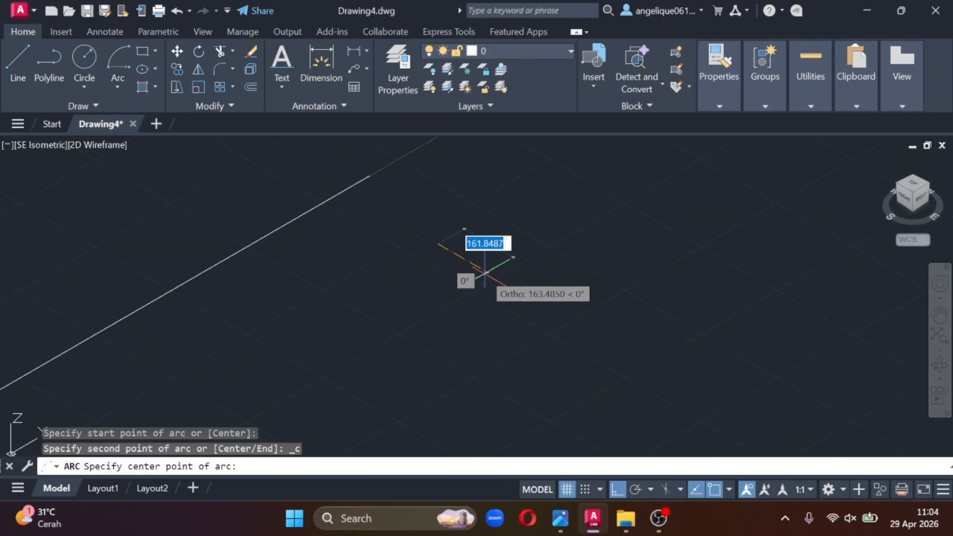
left_click(467, 271)
left_click(510, 280)
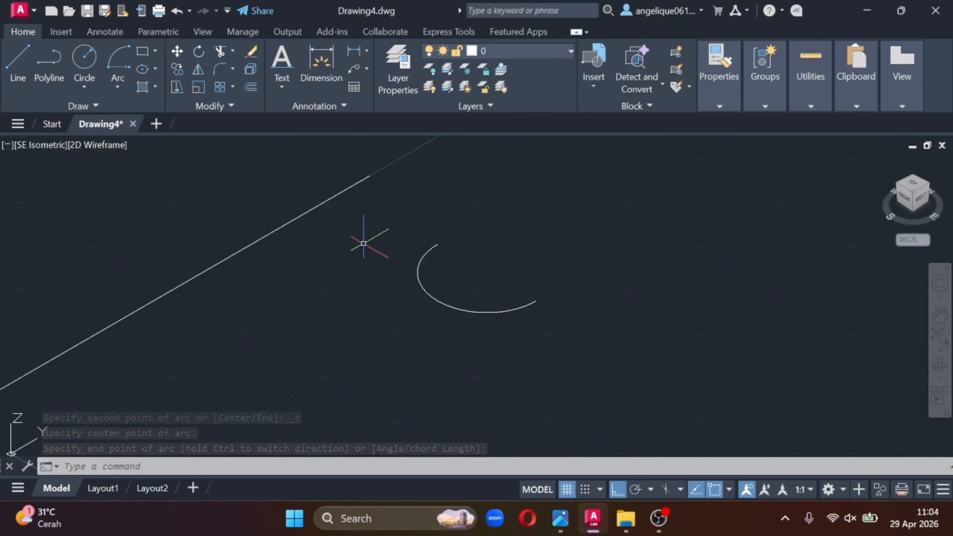
- Copy the semicircular arc and paste the duplicate beside the original
left_click(439, 301)
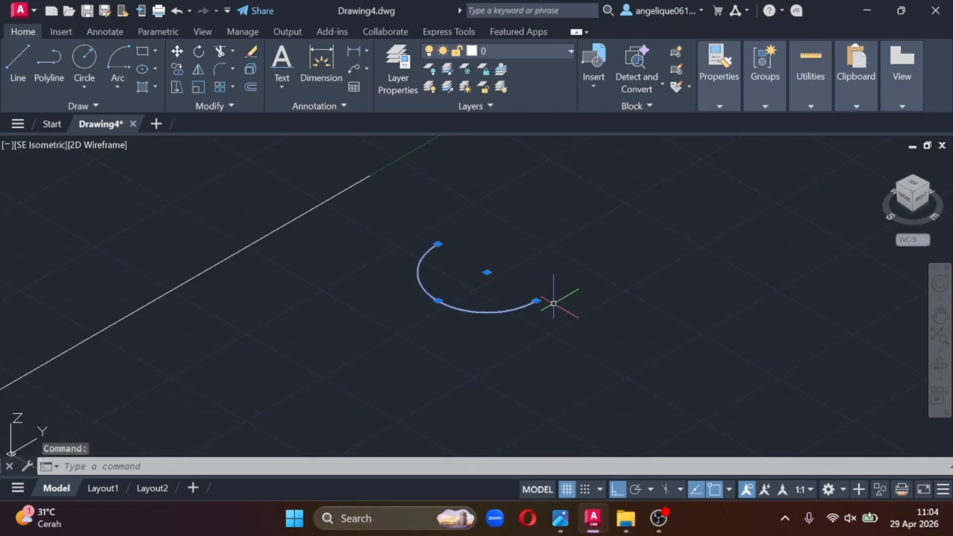
key("ctrl+c")
key("Escape")
key("ctrl+v")
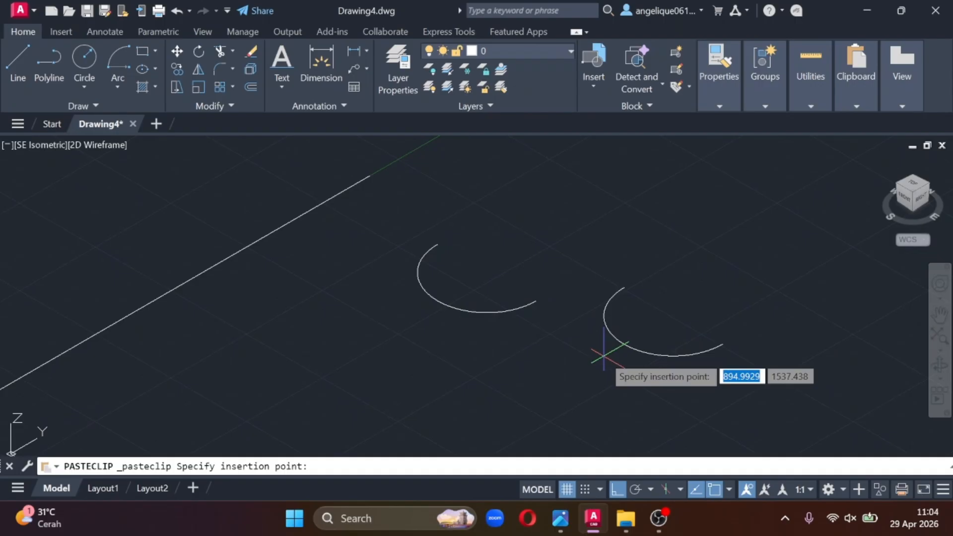
left_click(565, 373)
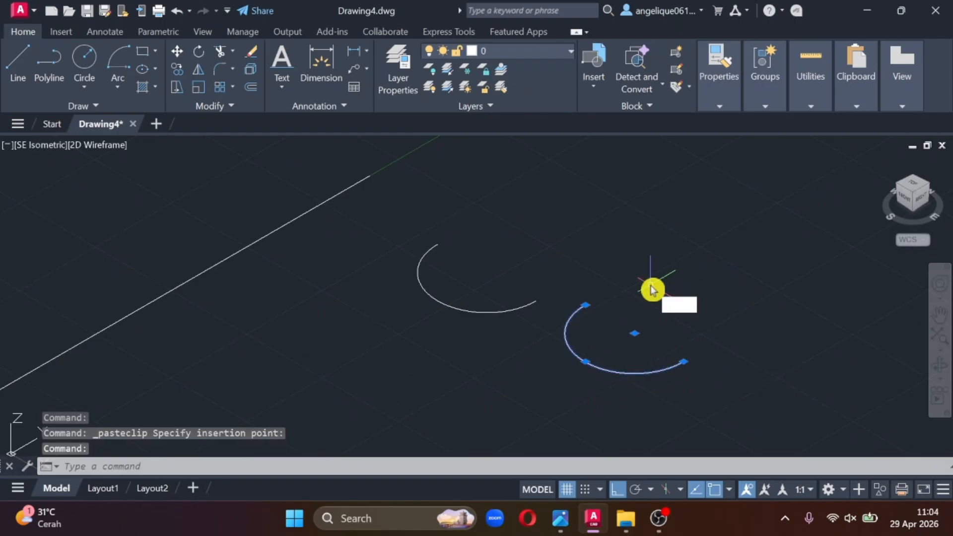
- Rotate the pasted arc half a turn about the vertical axis with 3DROTATE so it opens opposite to the original
type("ta")
left_click(702, 347)
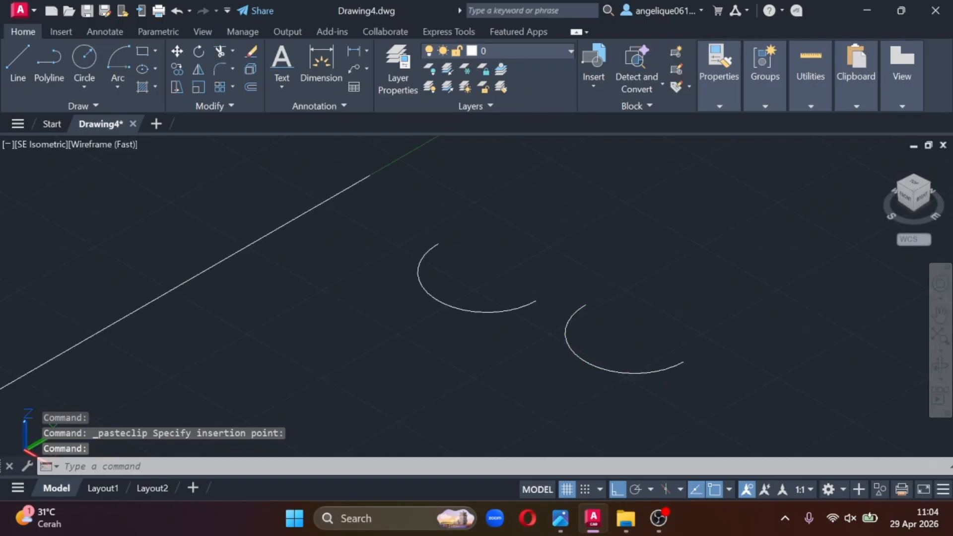
left_click(655, 358)
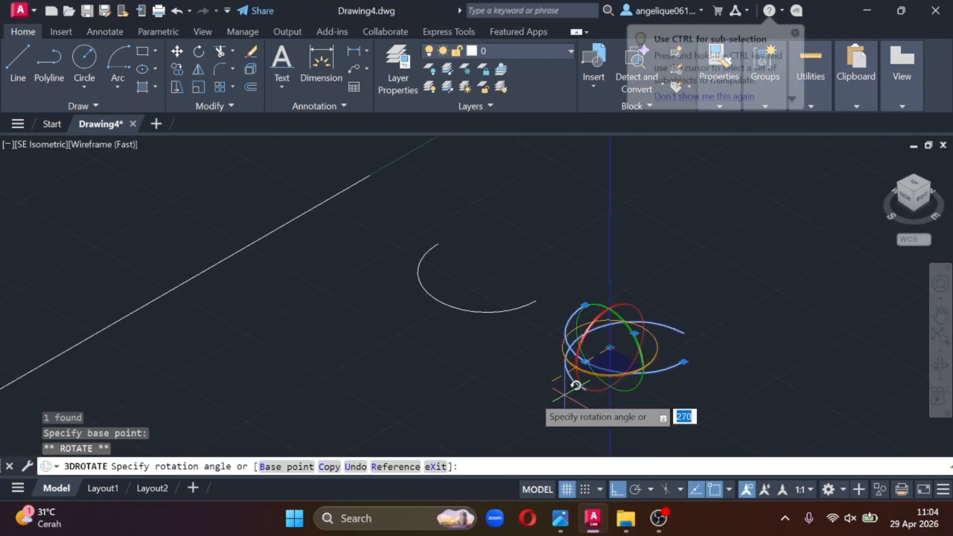
left_click(495, 275)
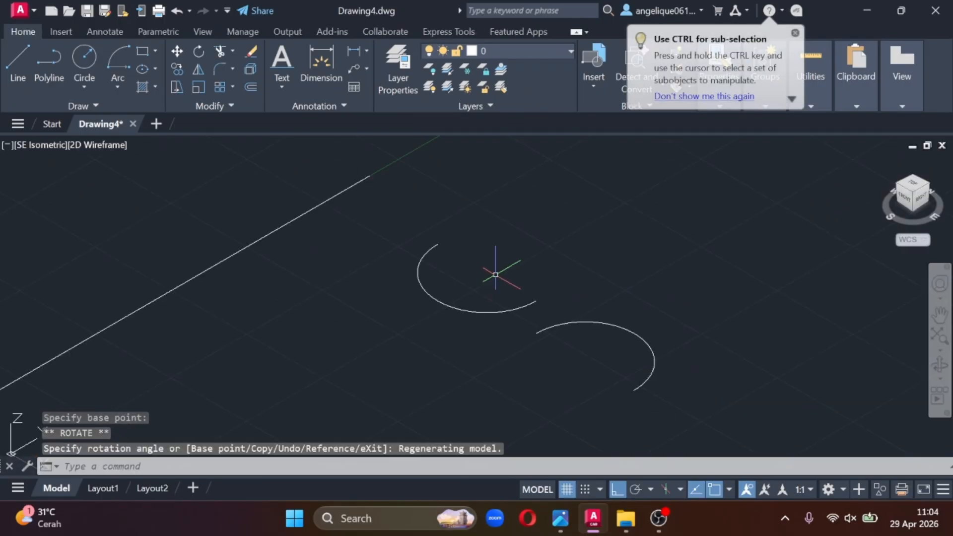
- Move the rotated arc by its endpoint onto the original arc's upper endpoint to form an S-curve
left_click(652, 375)
right_click(655, 380)
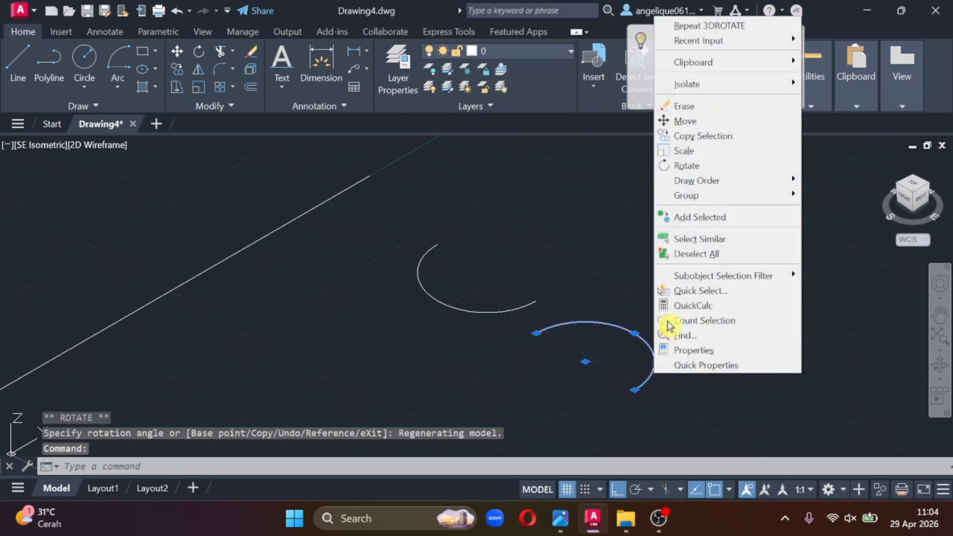
left_click(690, 130)
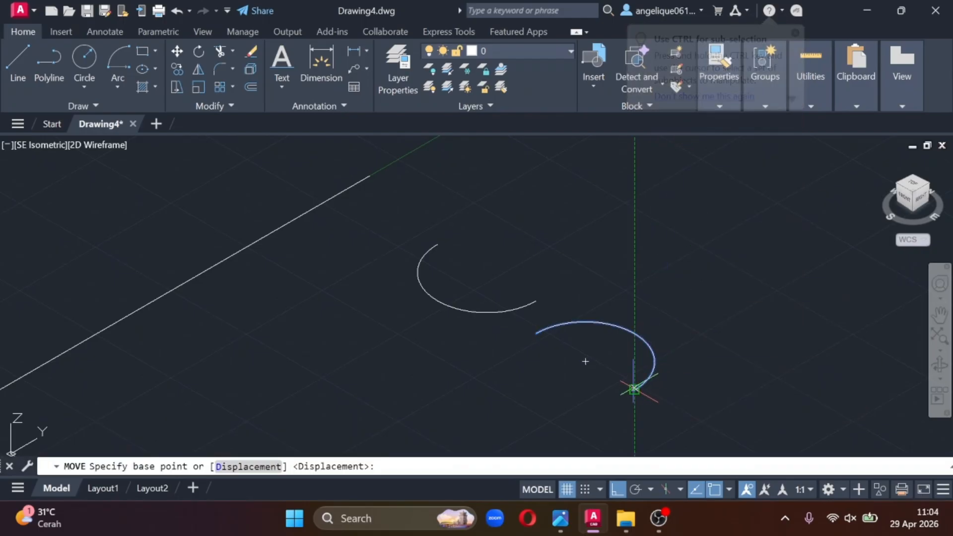
left_click(634, 390)
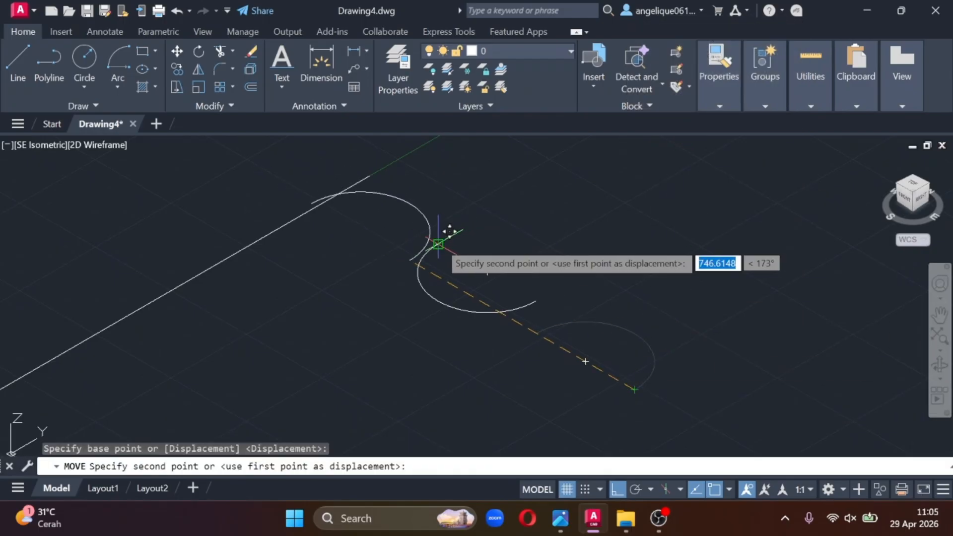
left_click(439, 243)
- Move both arcs together by their shared endpoint onto the free end of the Y-direction pipe line
middle_click_drag(369, 282, 404, 306)
left_click(651, 379)
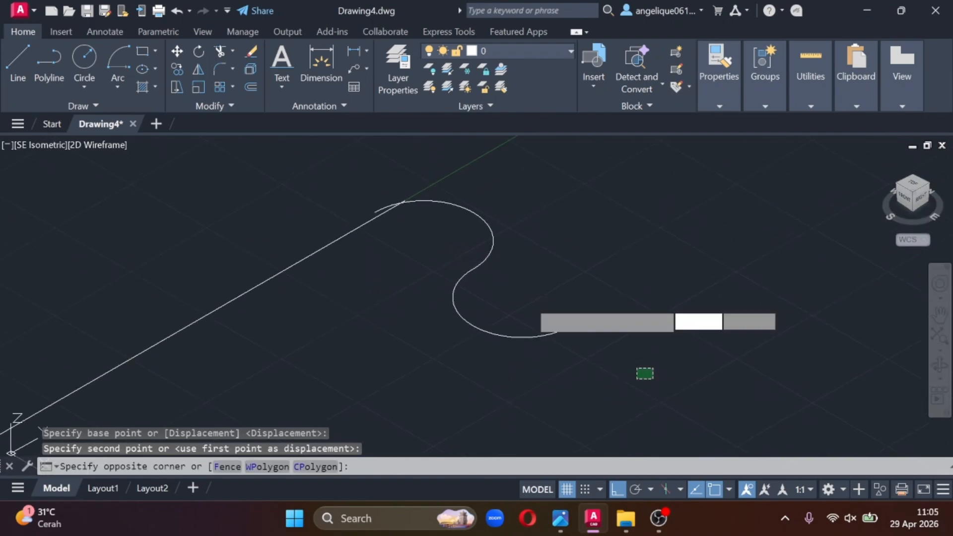
left_click(459, 171)
right_click(475, 223)
left_click(506, 270)
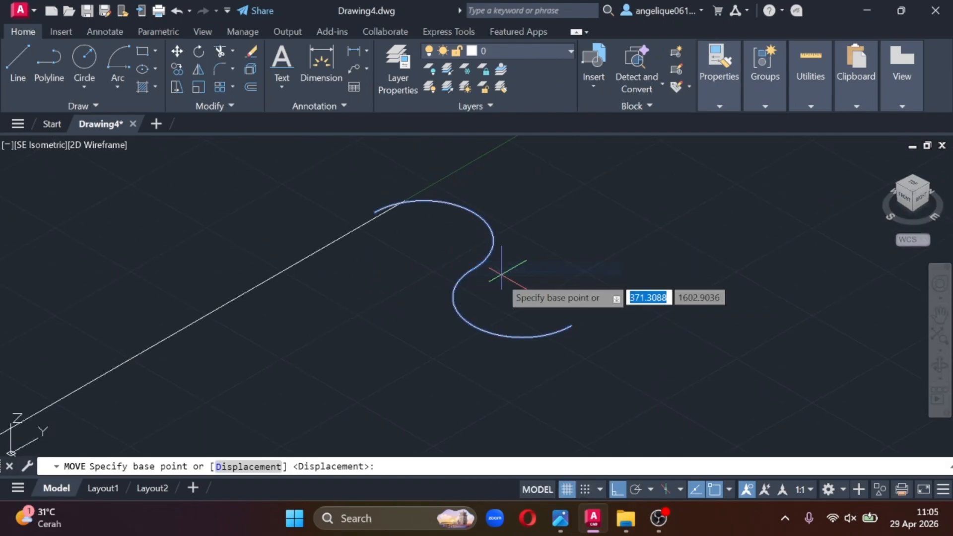
left_click(473, 269)
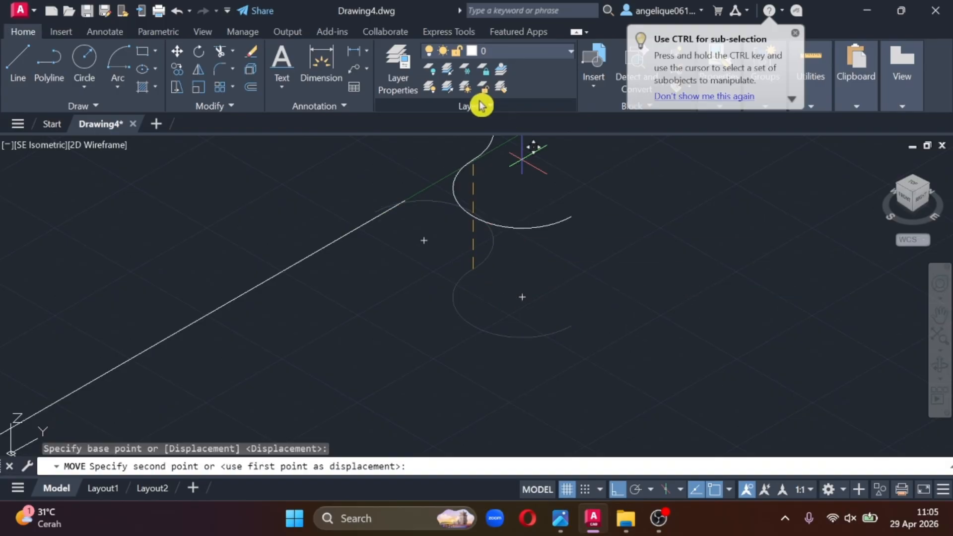
left_click(405, 199)
middle_click_drag(255, 276, 467, 300)
scroll(564, 261, "down", 4)
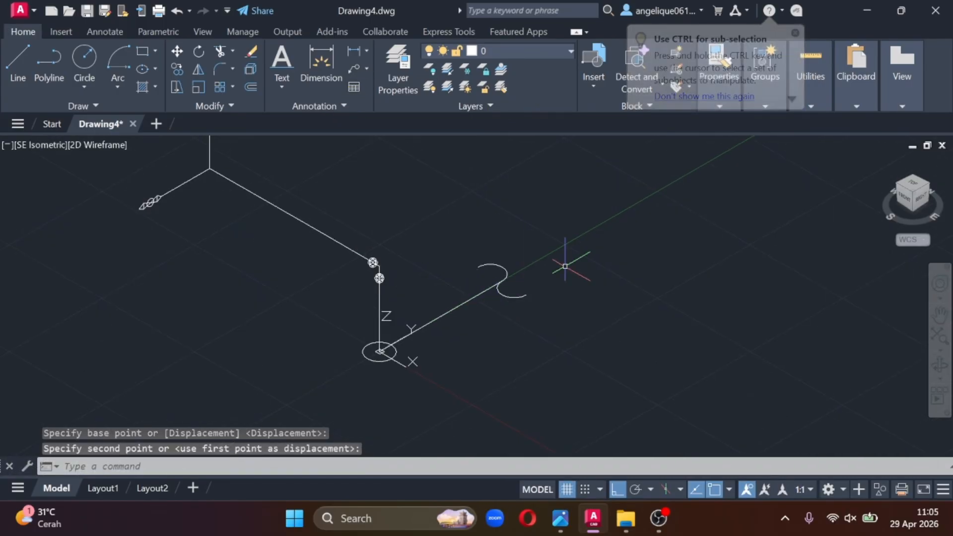
- Rotate both arcs about the X axis at their shared endpoint with 3DROTATE so the S-curve stands in a vertical plane
scroll(515, 261, "up", 2)
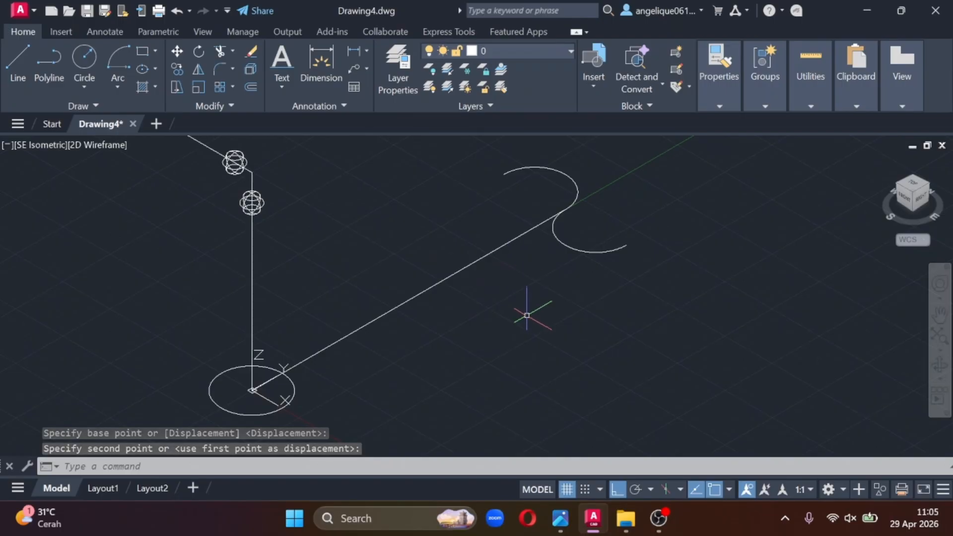
scroll(523, 315, "up", 3)
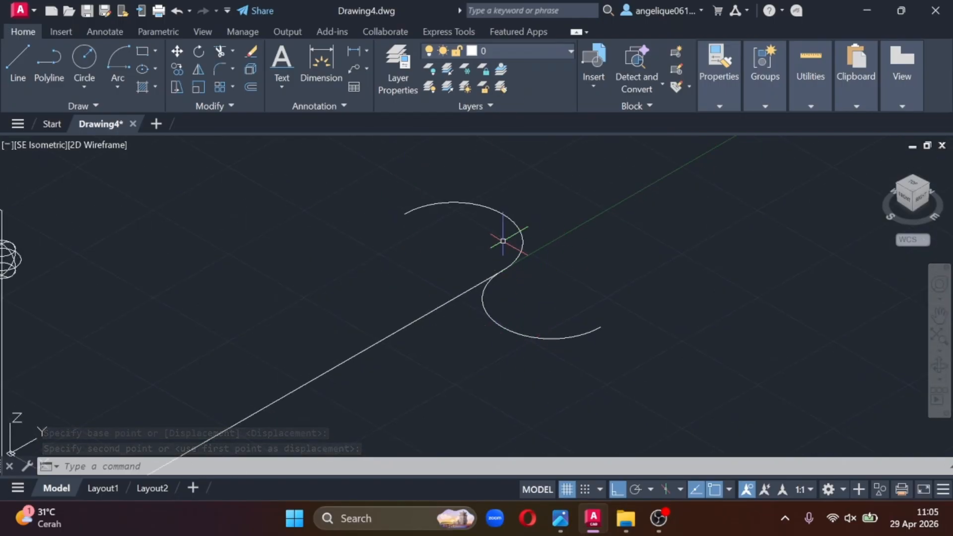
scroll(496, 196, "down", 2)
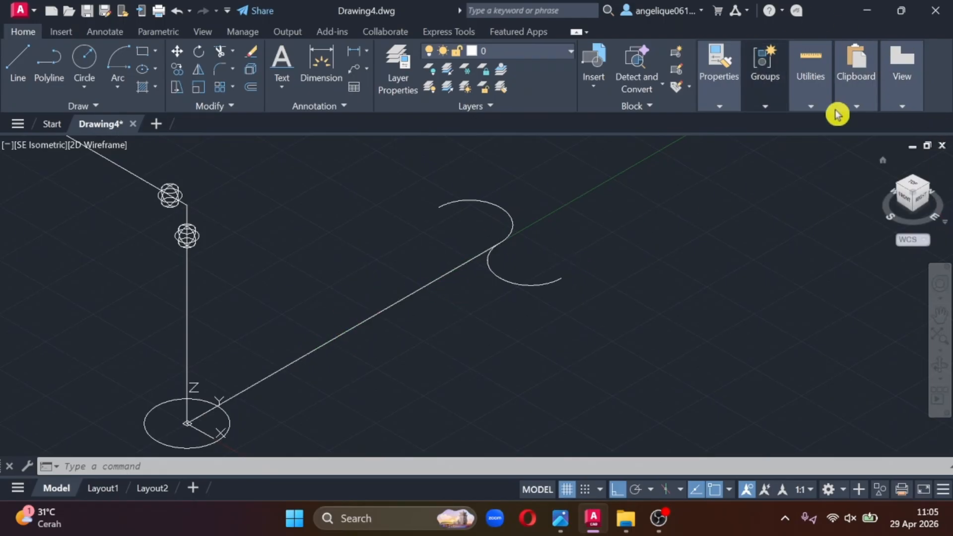
left_click(571, 330)
left_click(537, 256)
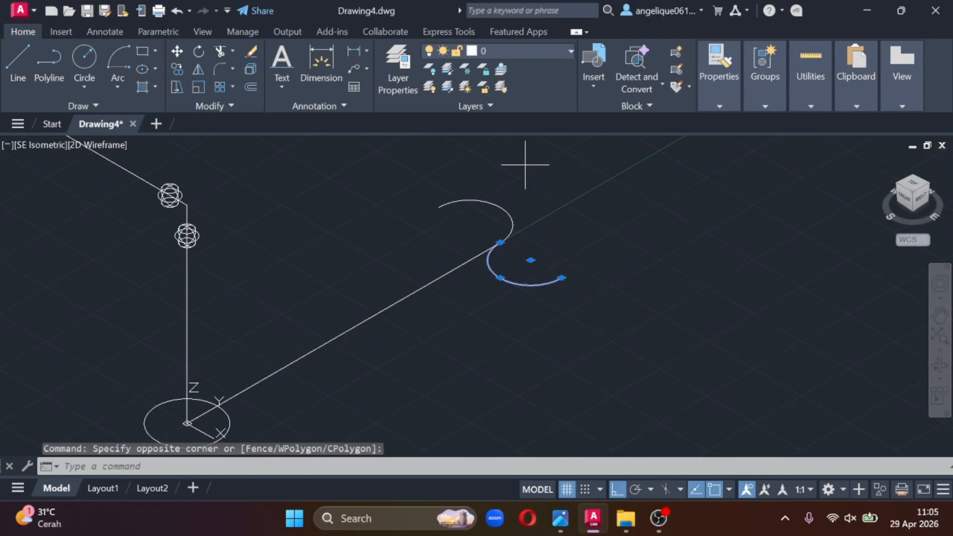
left_click(525, 163)
left_click(424, 214)
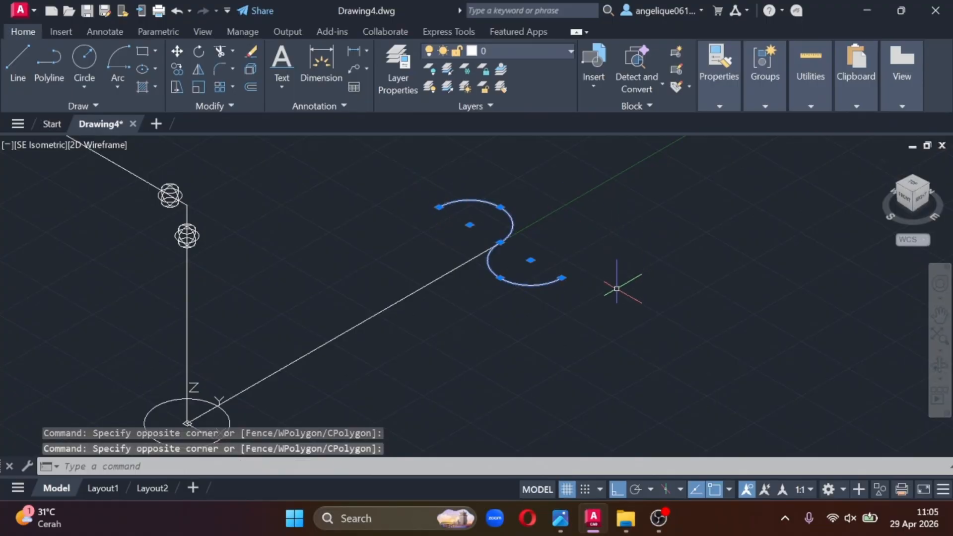
type("ROTATE")
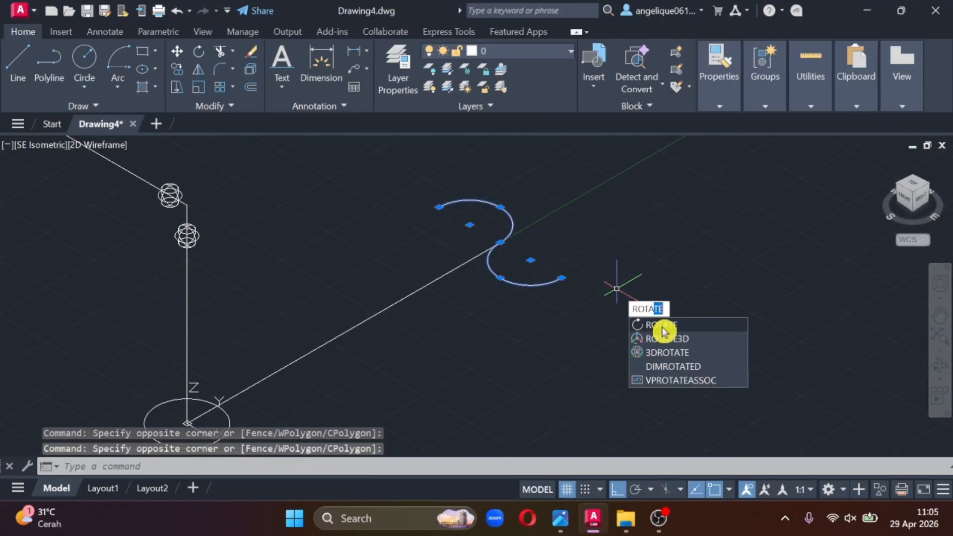
left_click(665, 354)
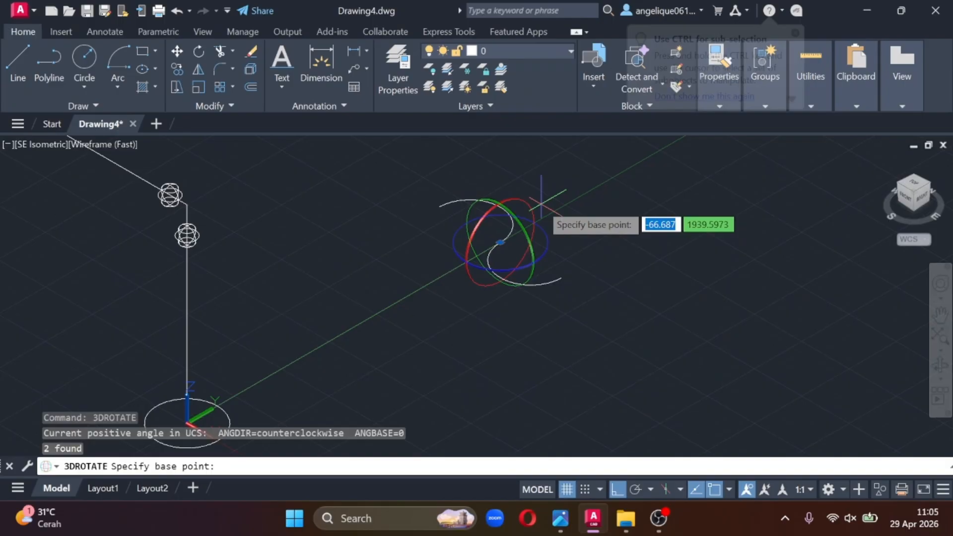
left_click(532, 212)
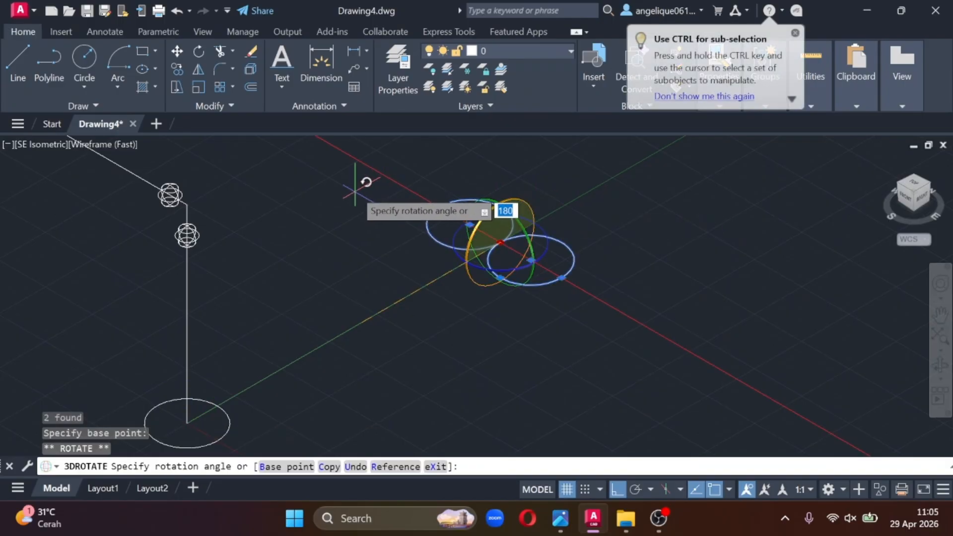
left_click(417, 168)
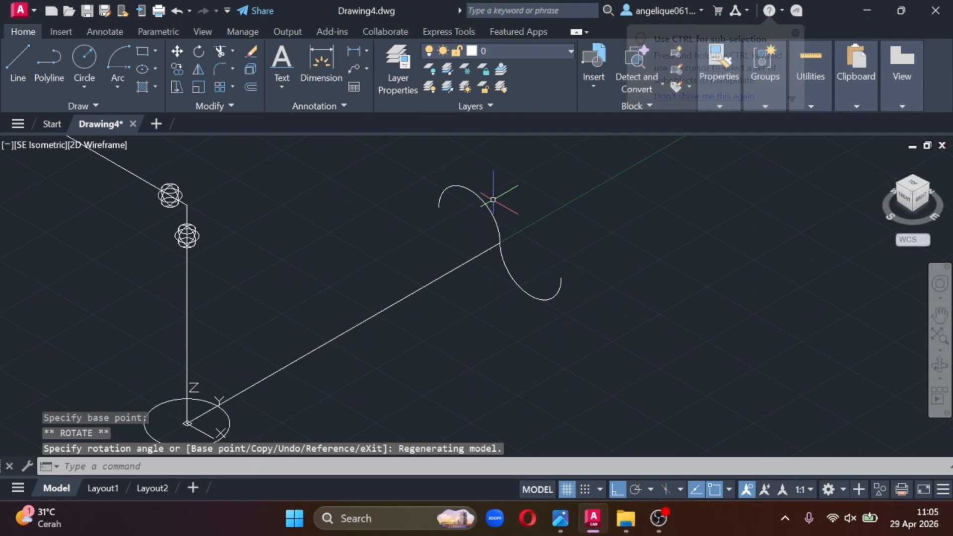
- Scale the S-curve down around the point where its arcs meet the pipe end to make a small break symbol
left_click(588, 358)
left_click(523, 250)
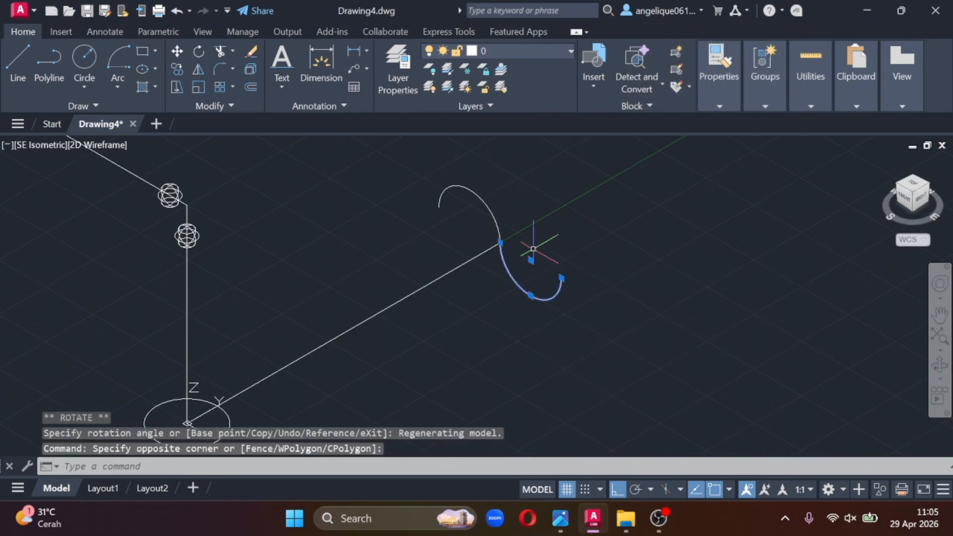
left_click(498, 147)
left_click(381, 227)
right_click(546, 249)
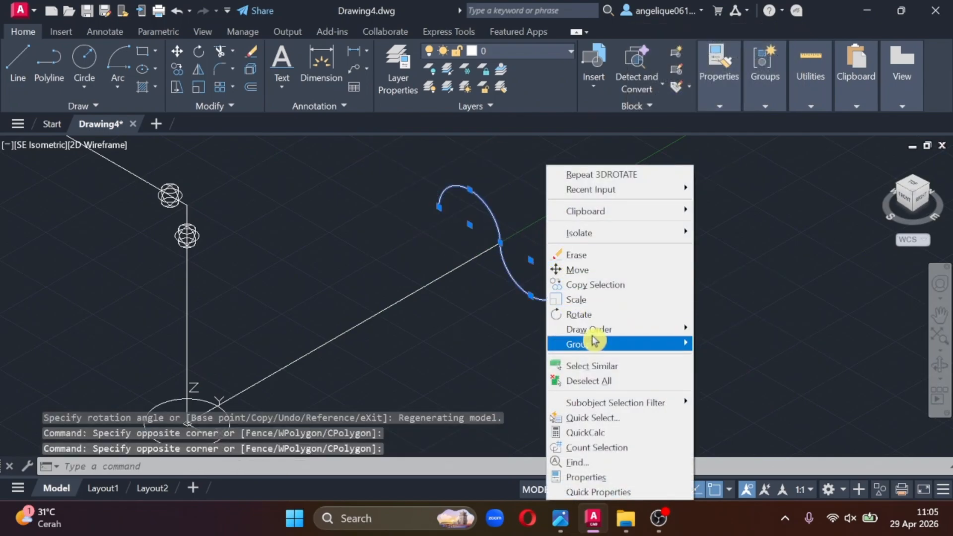
left_click(603, 299)
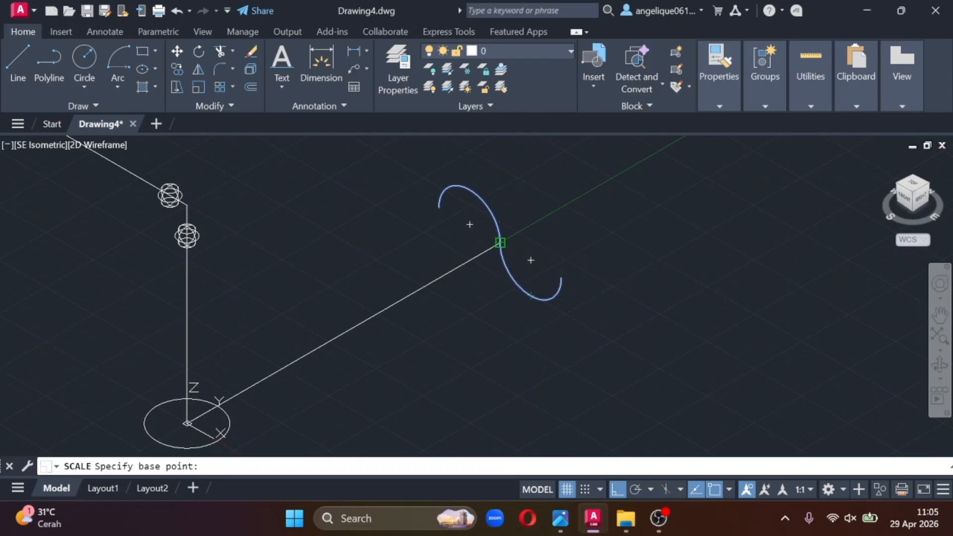
left_click(500, 242)
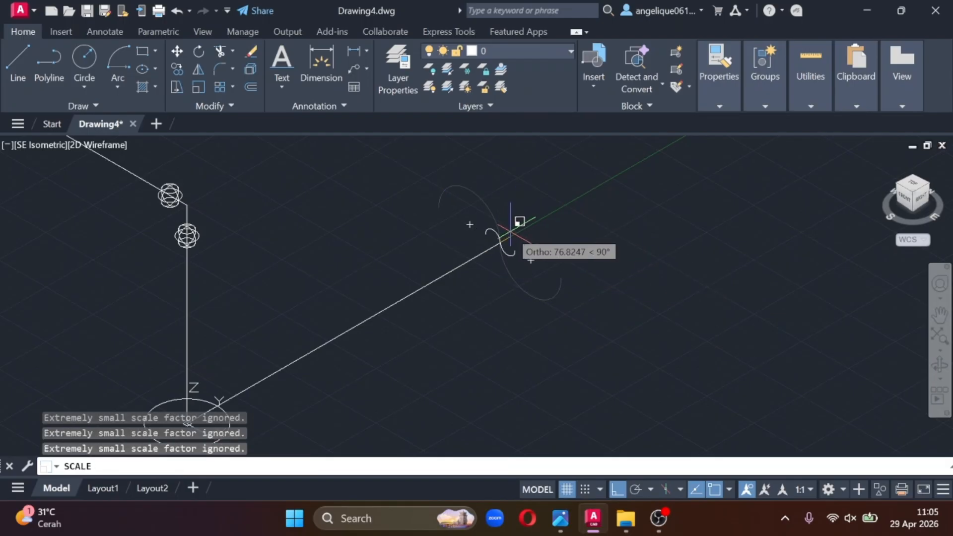
left_click(511, 231)
scroll(423, 347, "down", 3)
middle_click_drag(305, 255, 464, 264)
- Examine the photographed reference sheet for the line style of the pipe run dimensioned 4865 (REF.), returning to the drawing when done
mouse_move(560, 519)
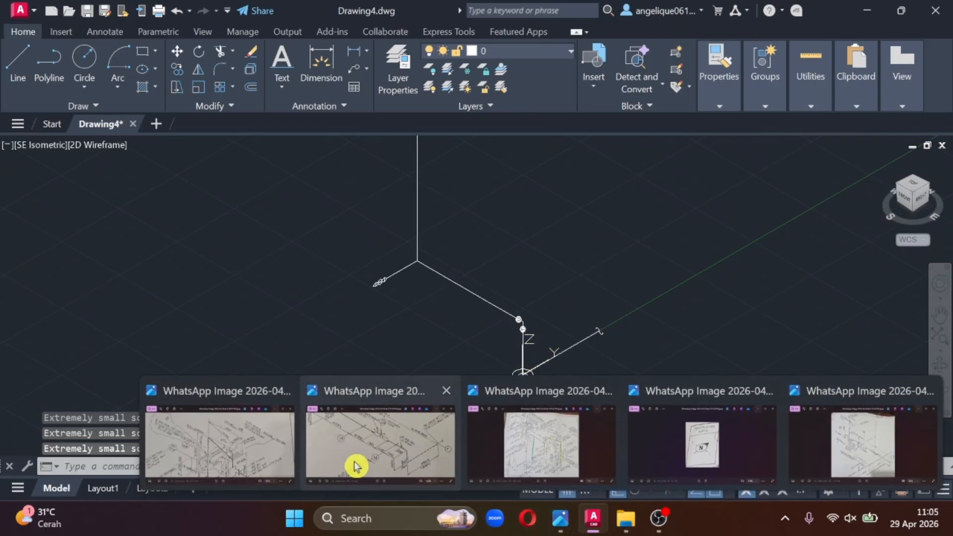
left_click(357, 464)
left_click_drag(635, 315, 680, 175)
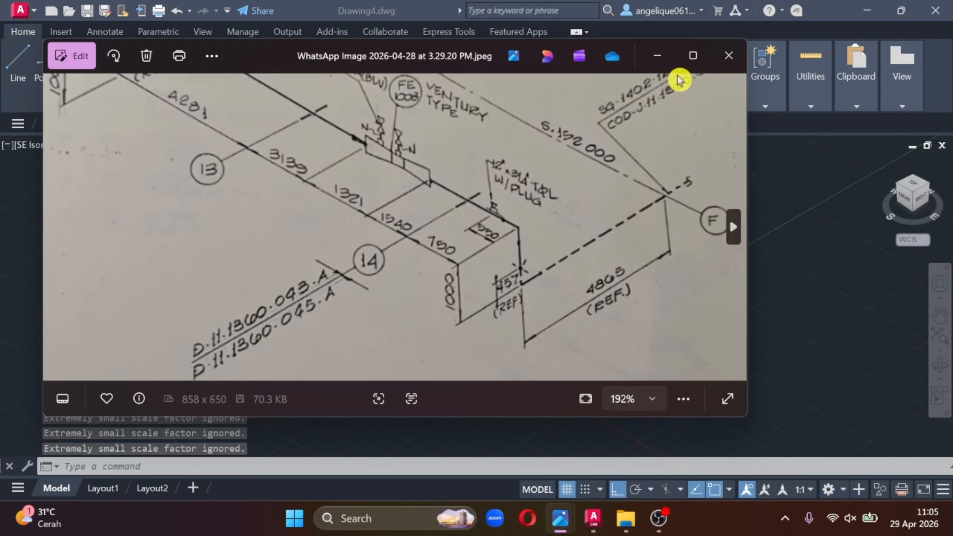
left_click(657, 55)
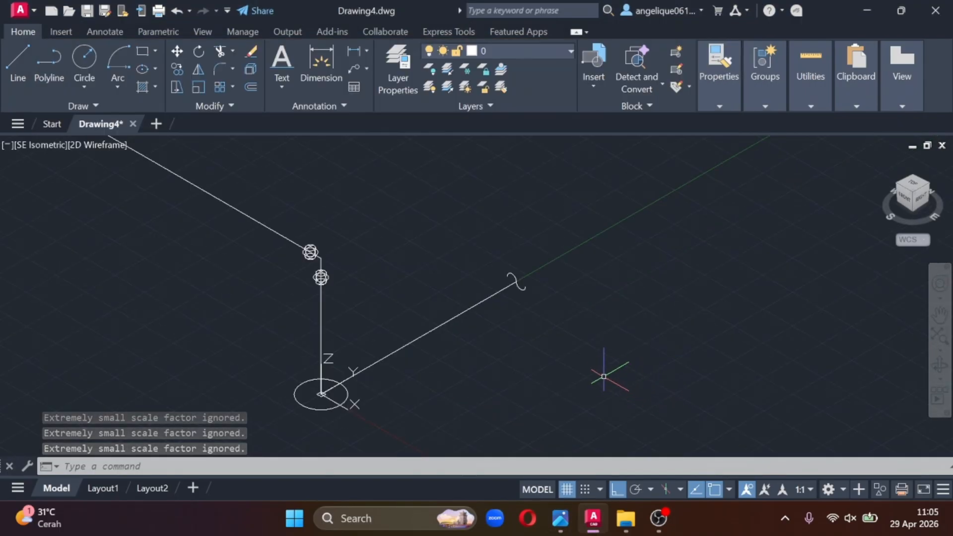
scroll(459, 340, "up", 5)
scroll(530, 321, "down", 3)
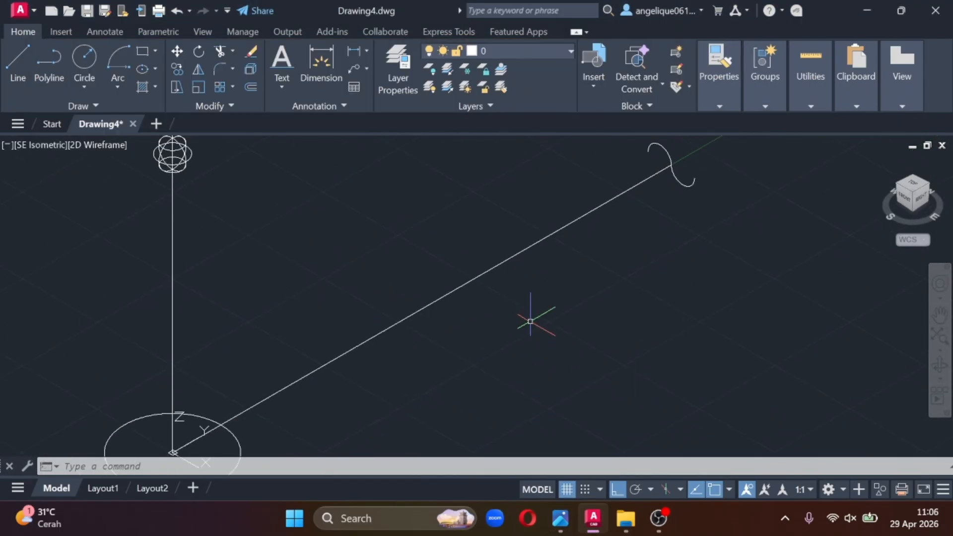
- Load the ISO dash linetype ACAD_ISO02W100 into the drawing through the Linetype Manager
left_click(718, 98)
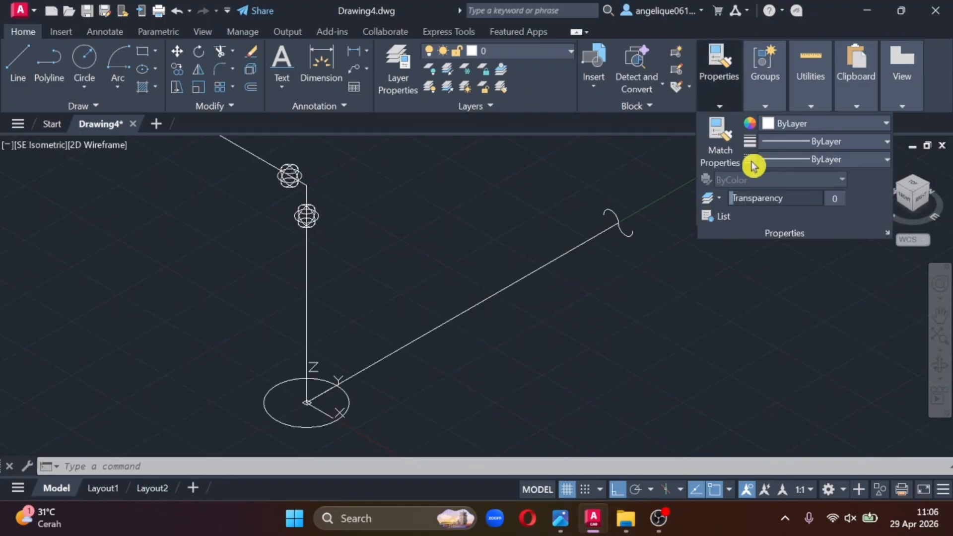
left_click(786, 160)
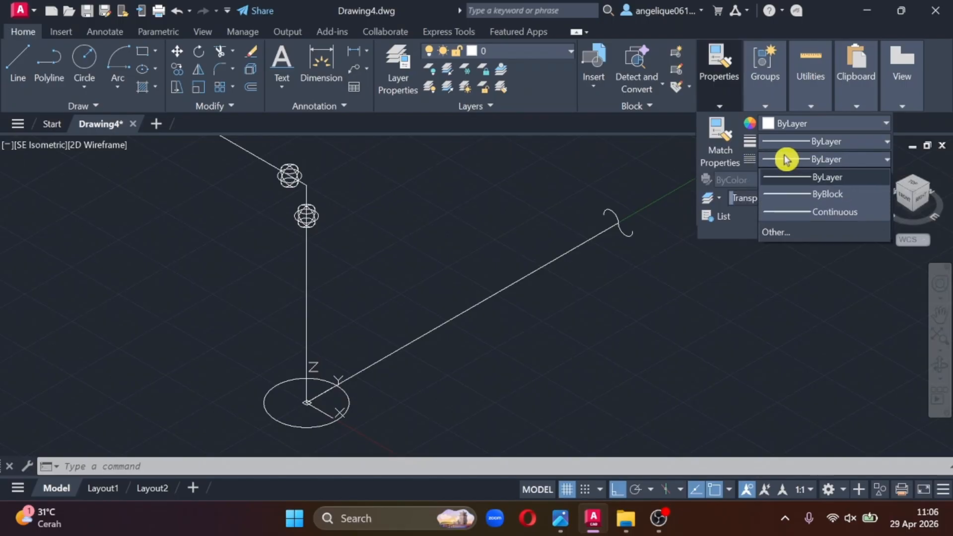
left_click(796, 232)
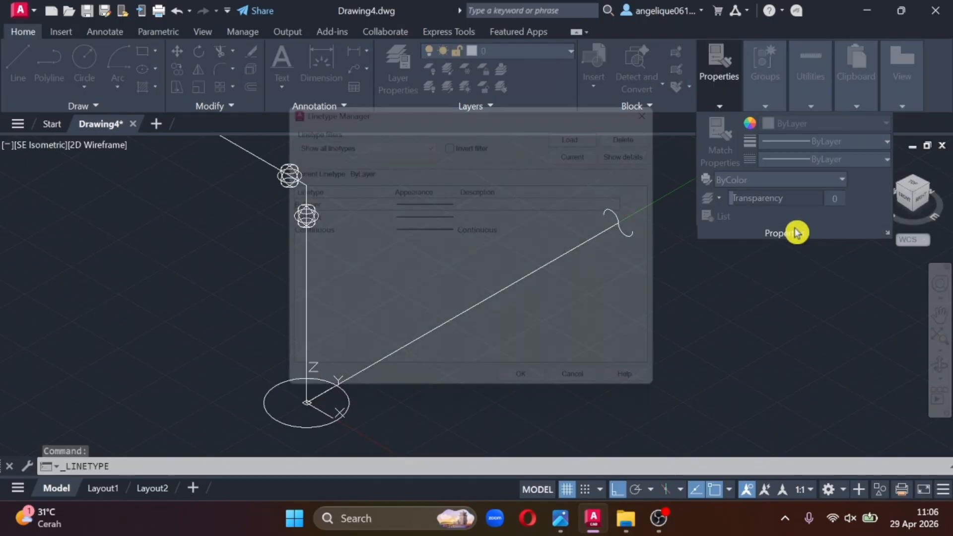
left_click(595, 128)
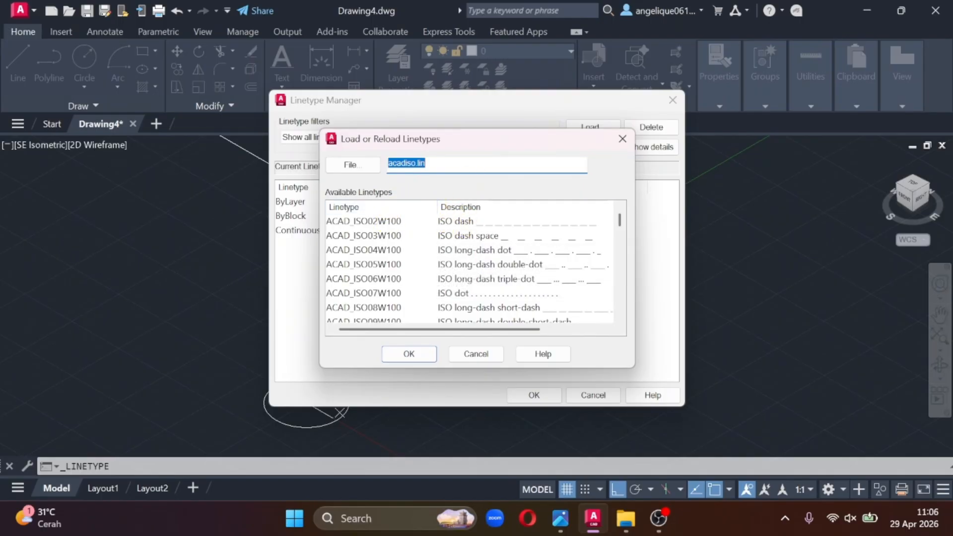
double_click(385, 222)
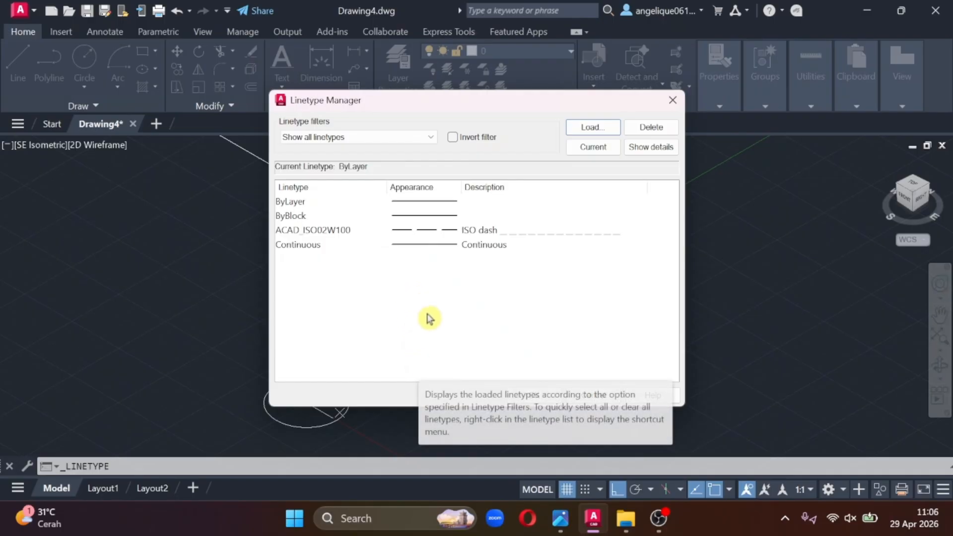
left_click(534, 394)
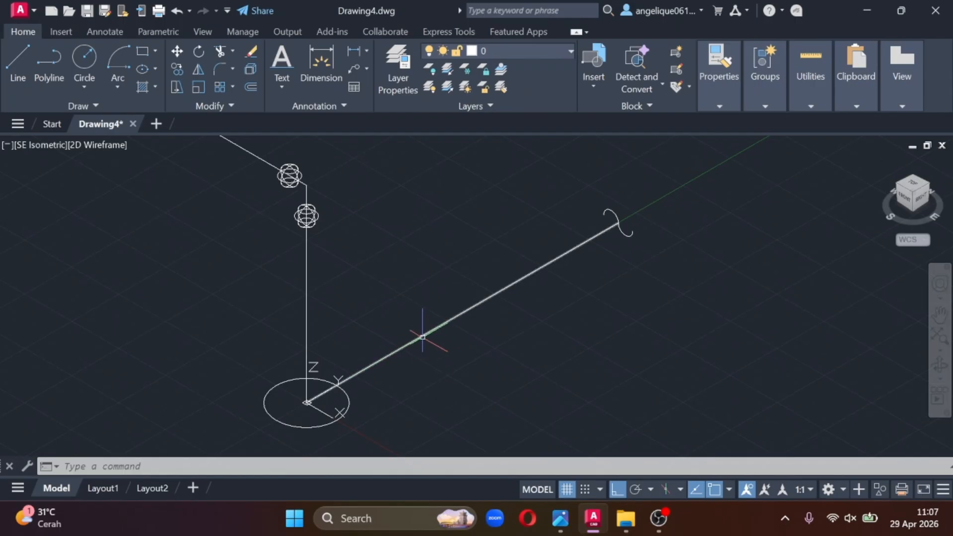
- Assign the ACAD_ISO02W100 dashed linetype to the Y-direction pipe line that ends at the S-shaped break symbol
mouse_move(423, 337)
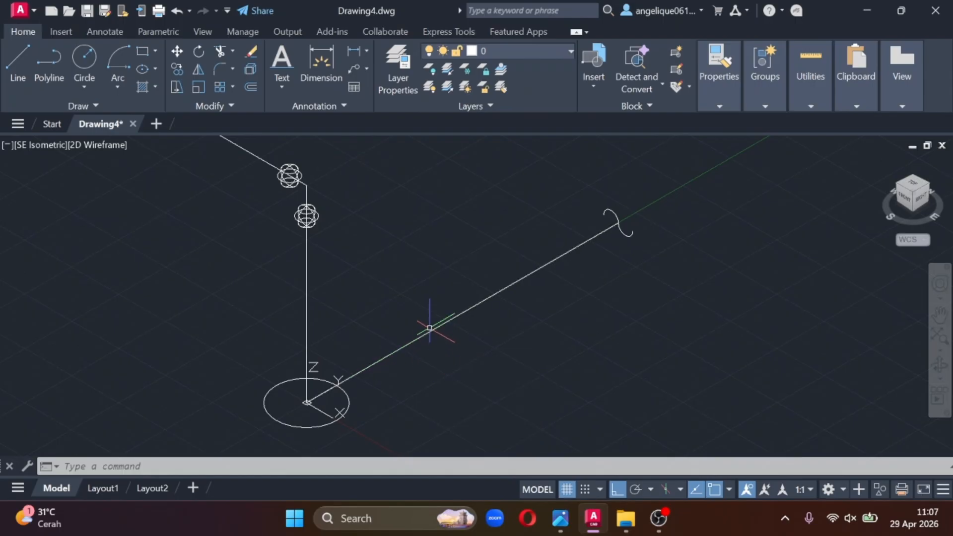
left_click(429, 329)
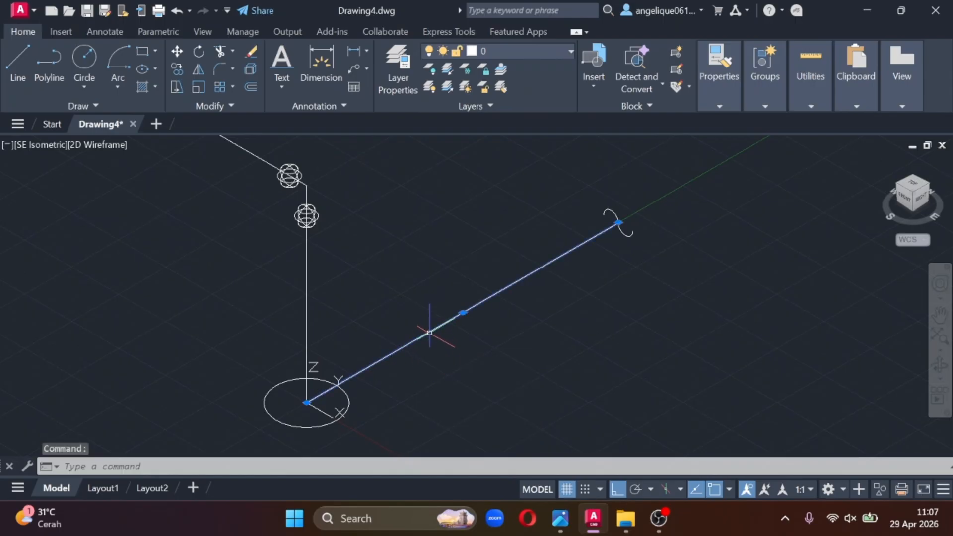
right_click(442, 309)
left_click(493, 476)
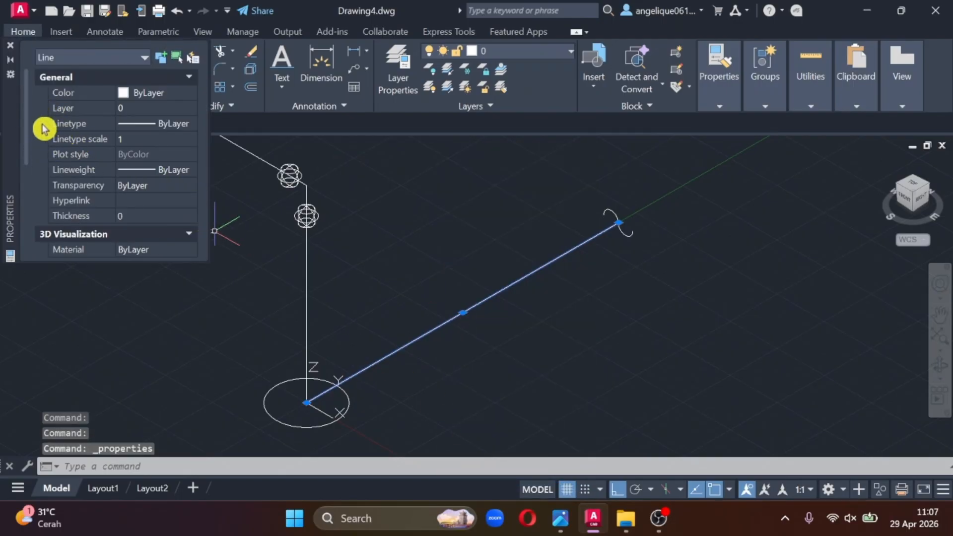
left_click(157, 123)
left_click(161, 125)
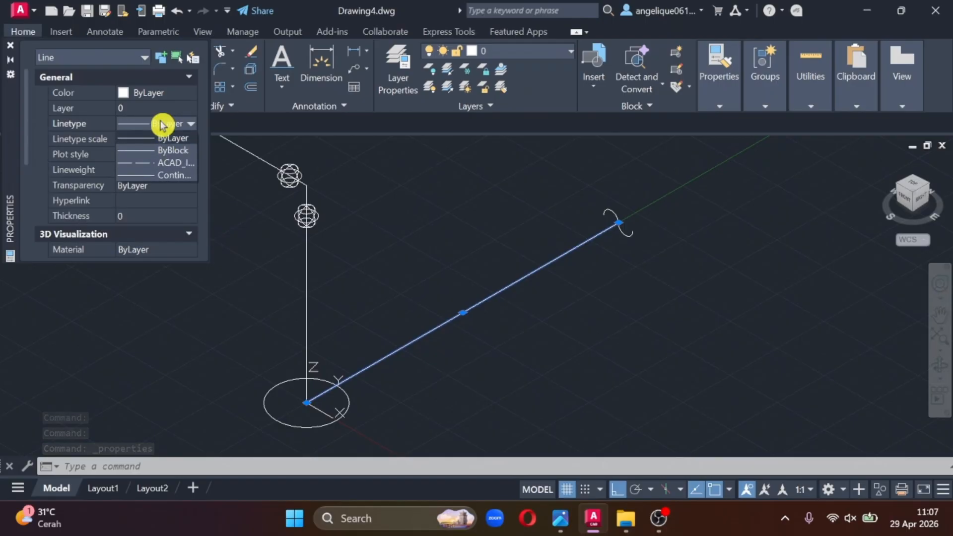
left_click(174, 163)
scroll(456, 315, "up", 5)
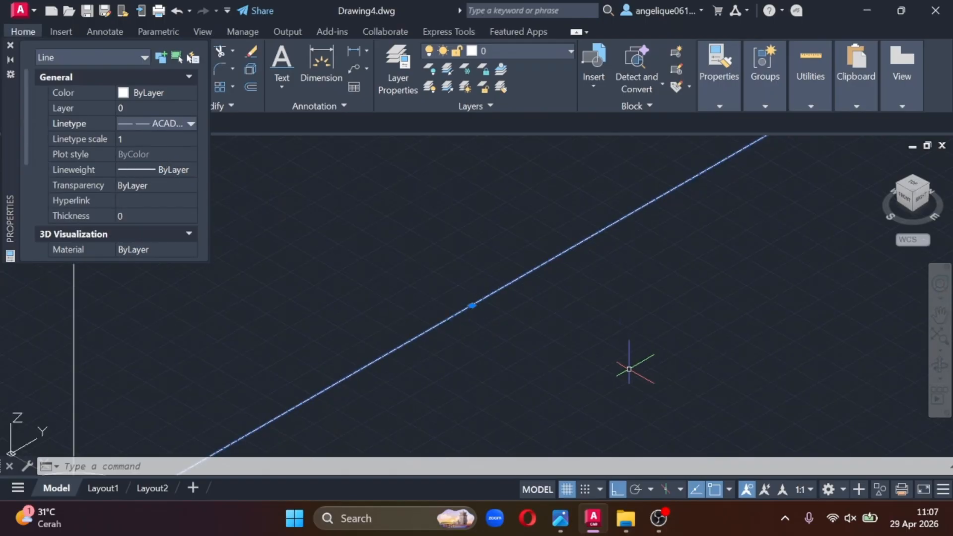
key("Escape")
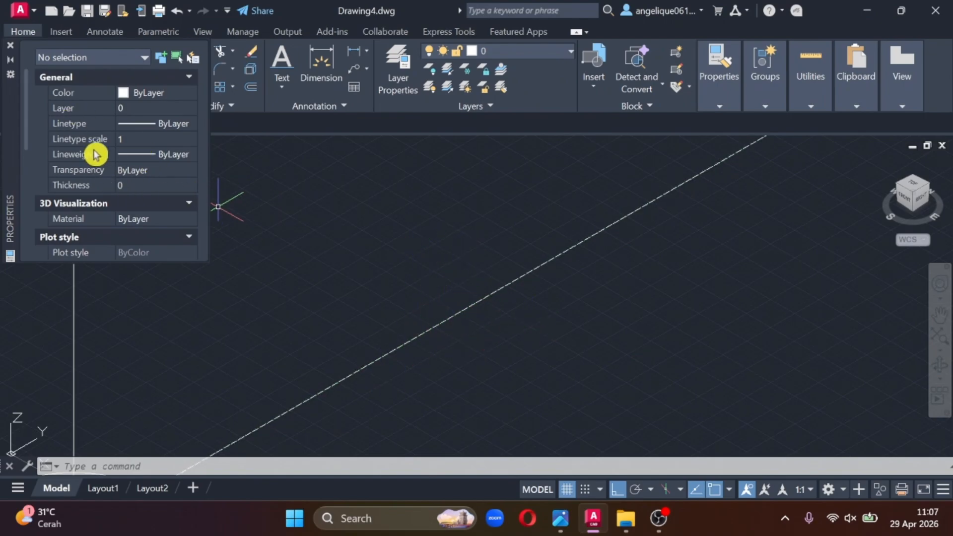
- Set the linetype scale to 2 both as the default with nothing selected and on the dashed Y-direction pipe line
left_click(143, 138)
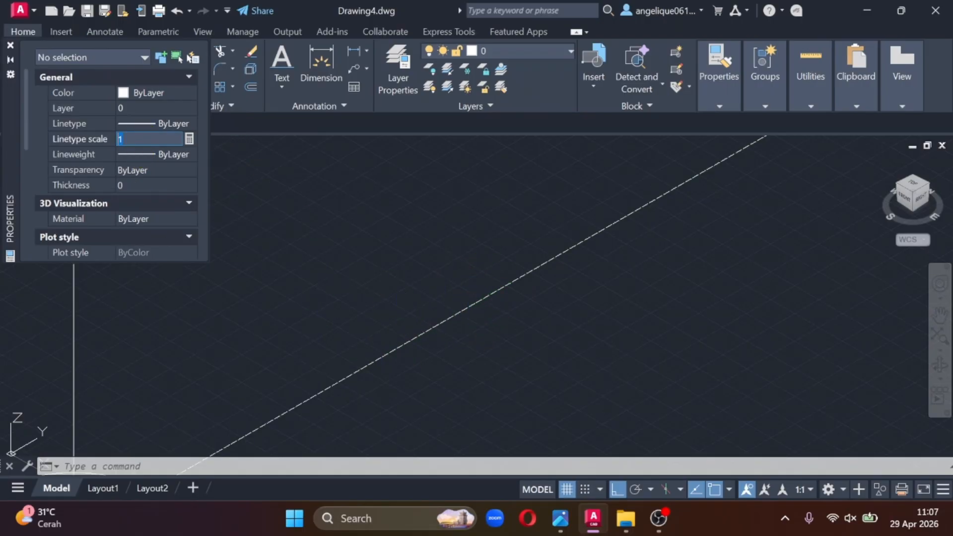
key("Return")
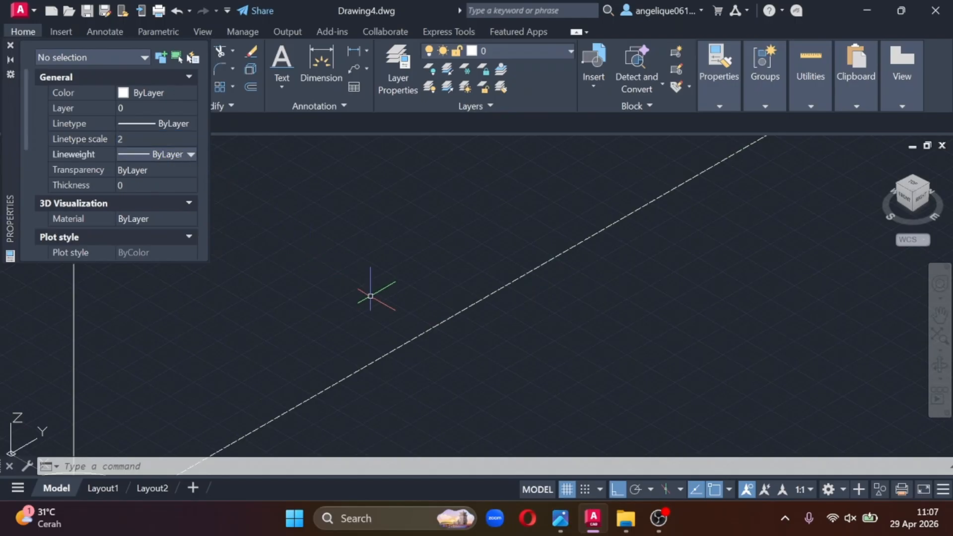
left_click(442, 322)
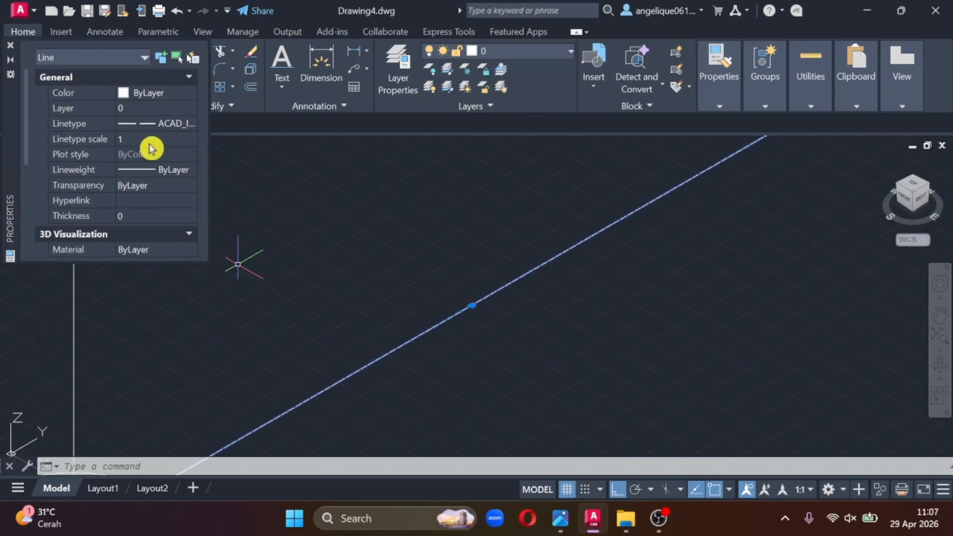
left_click(144, 139)
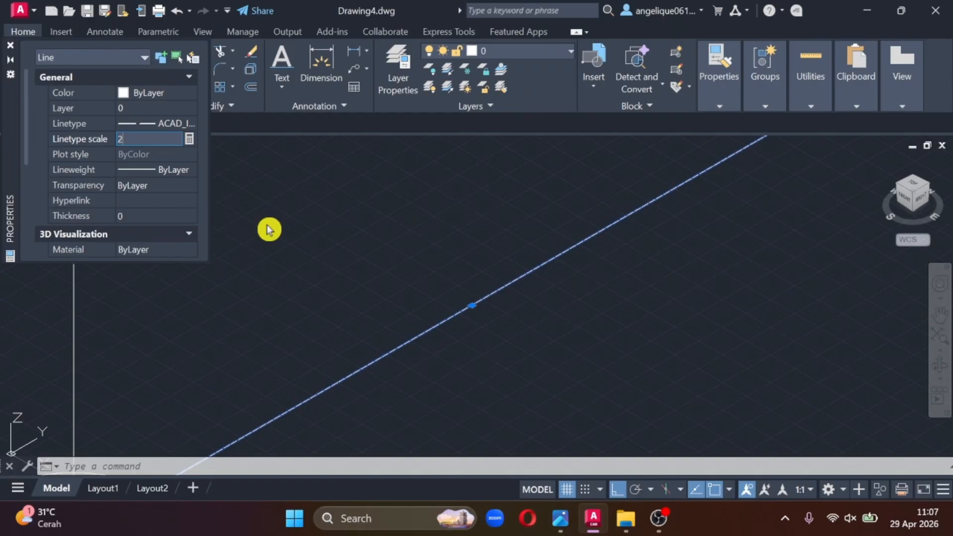
type("2")
key("Return")
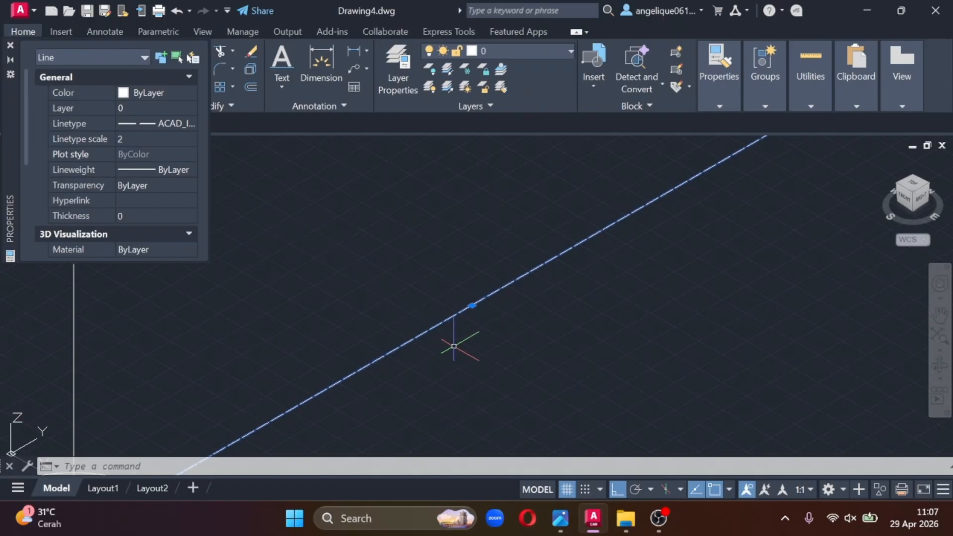
- Set the dashed Y-direction pipe line's linetype scale to 3 and close its properties
middle_click_drag(540, 304, 506, 217)
scroll(506, 220, "up", 2)
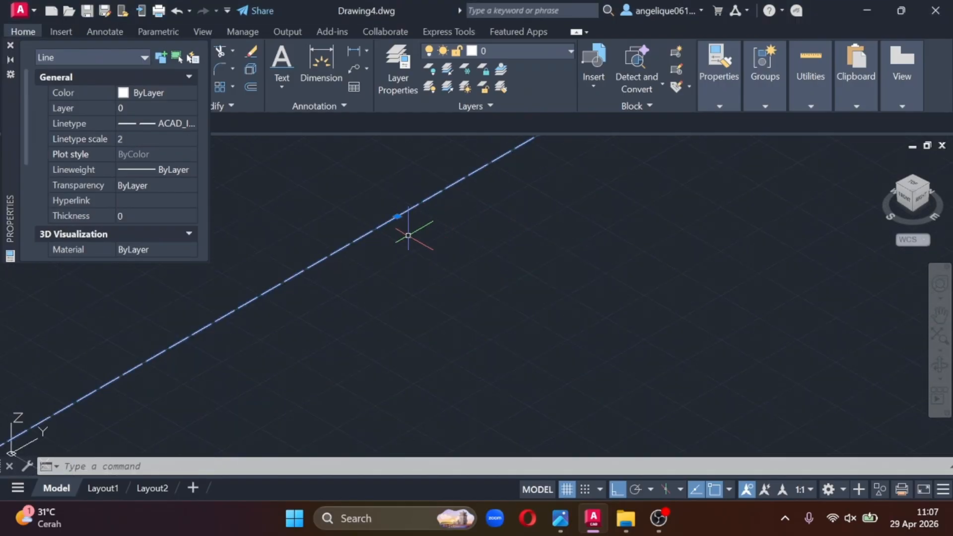
middle_click_drag(408, 236, 477, 315)
left_click(143, 137)
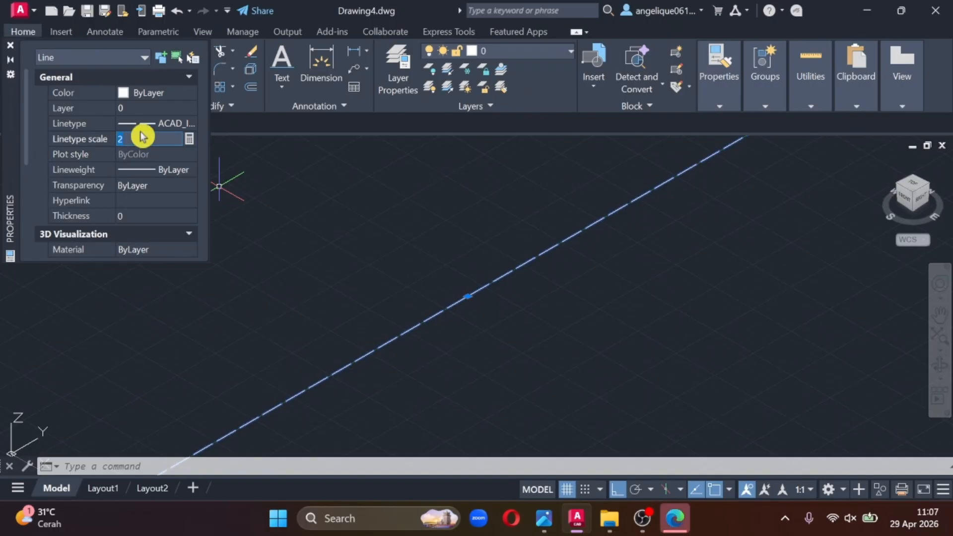
type("3")
key("Return")
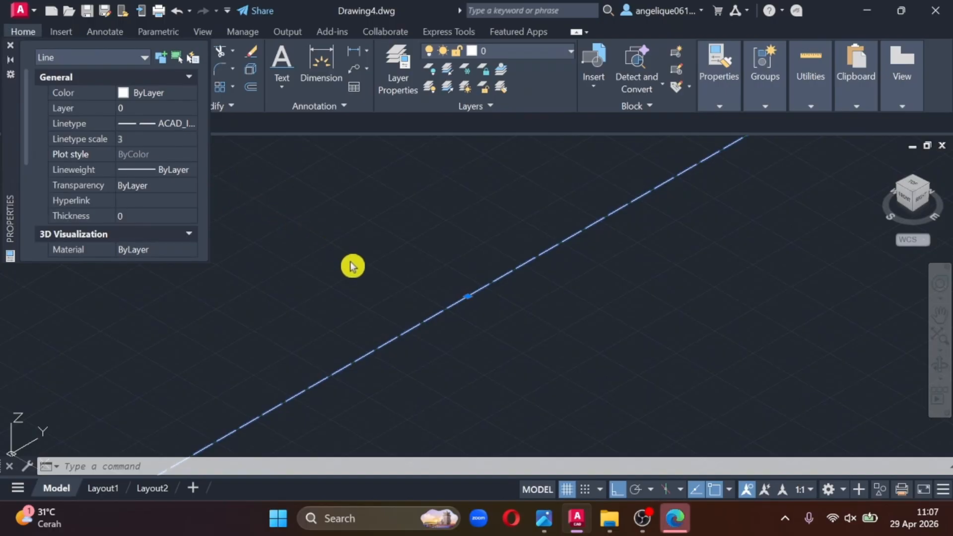
key("Escape")
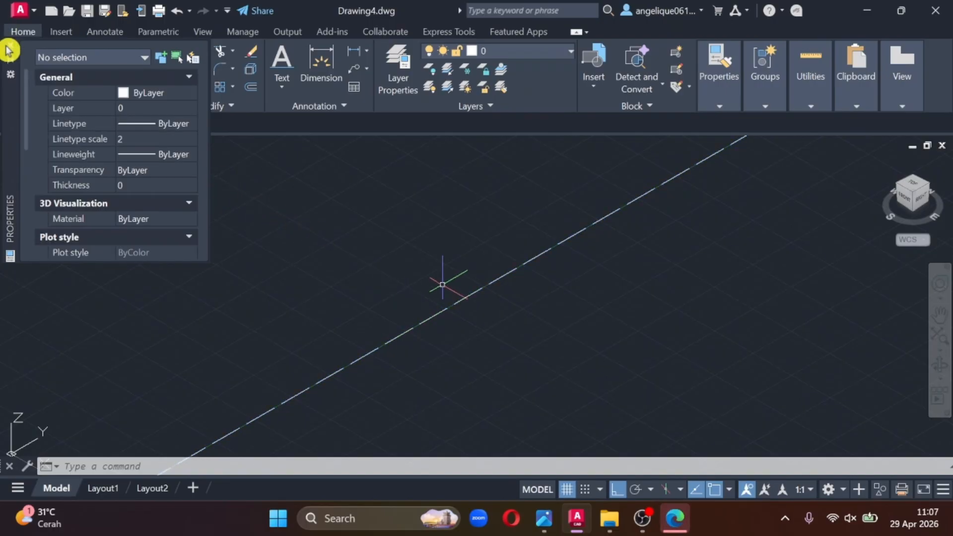
left_click(10, 45)
scroll(529, 295, "down", 3)
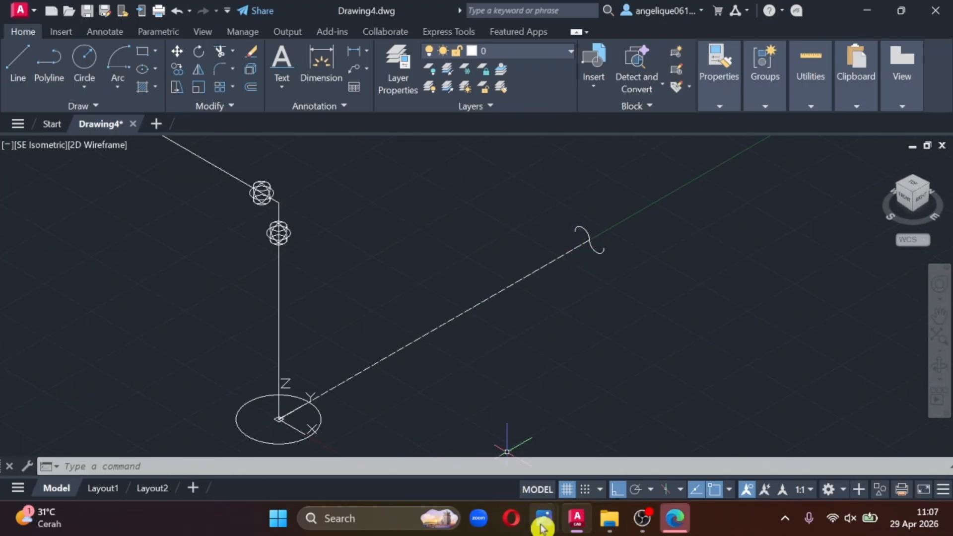
- Consult the photographed reference sheet again to compare it with the drawn pipe run
mouse_move(543, 518)
left_click(488, 416)
scroll(666, 211, "up", 1)
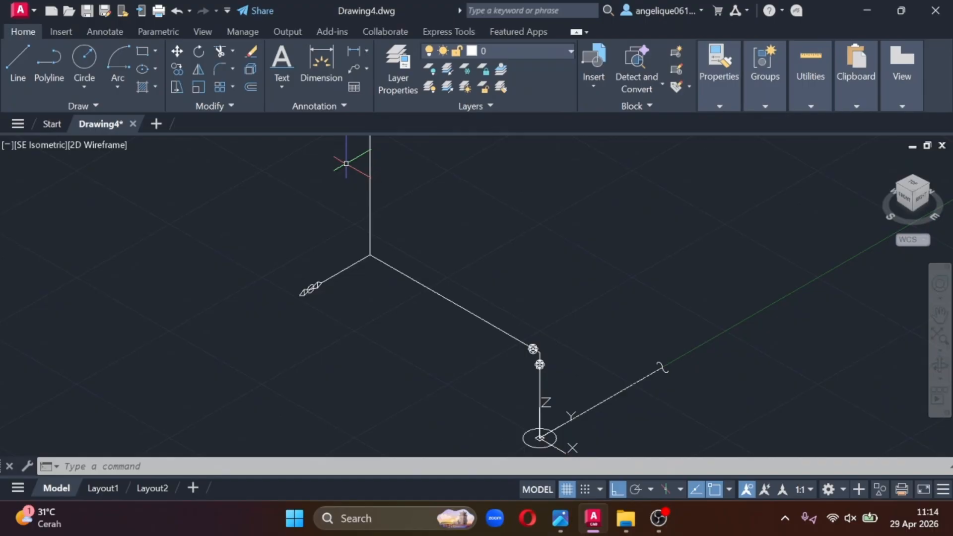
- Start a single-line text on the long X-direction pipe line with height 340.5565 and rotation angle 0
left_click(286, 86)
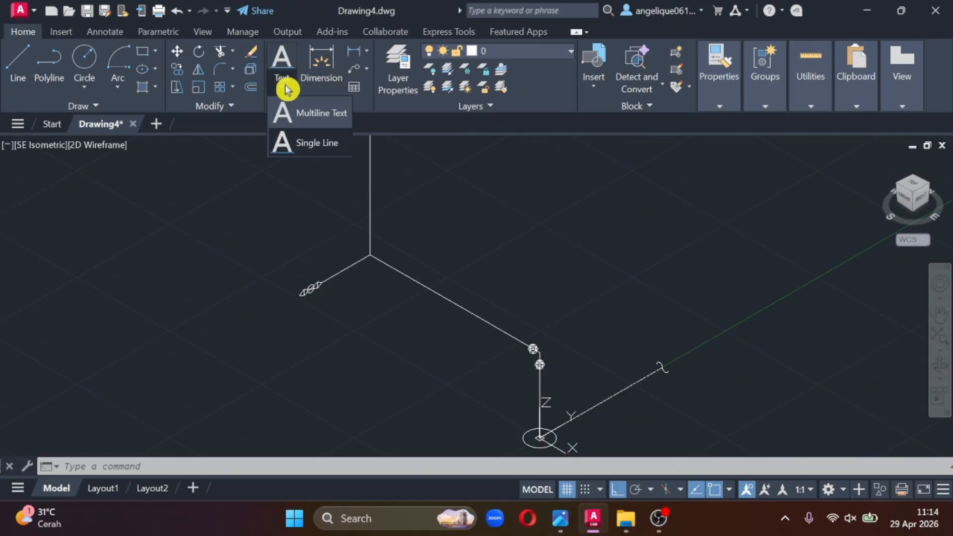
left_click(317, 144)
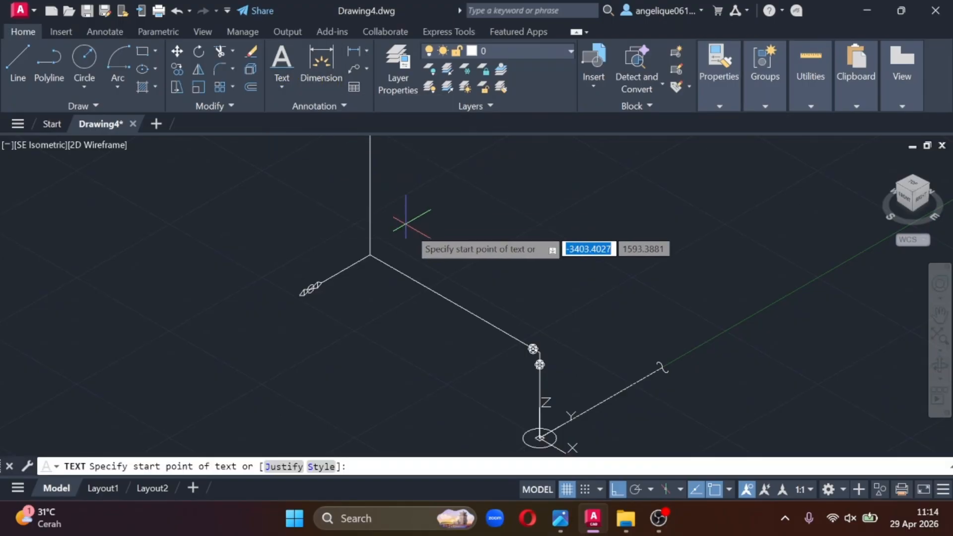
left_click(424, 286)
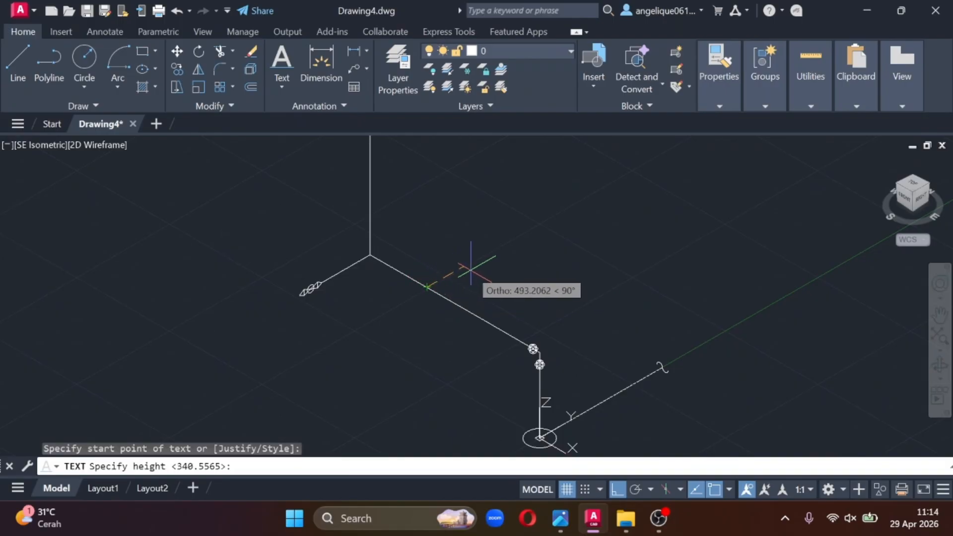
key("Return")
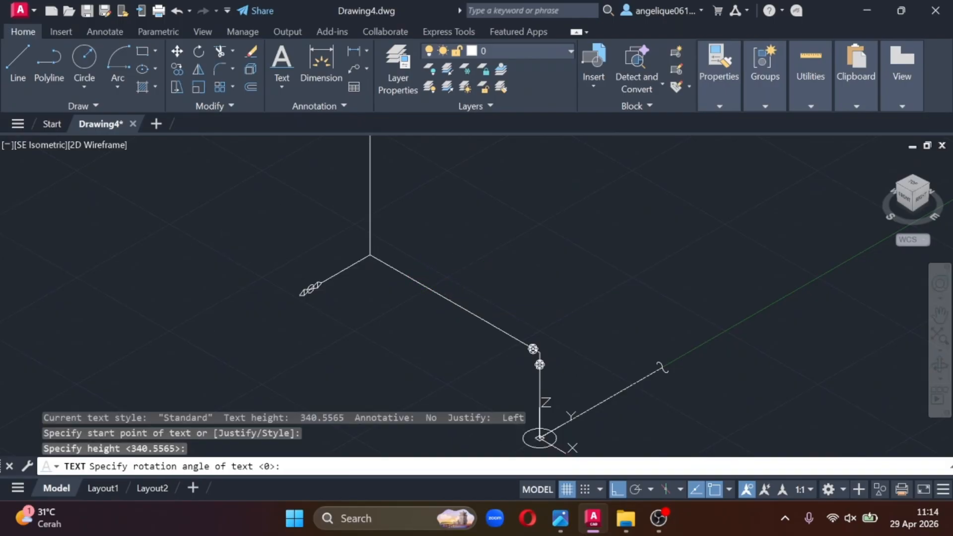
key("Return")
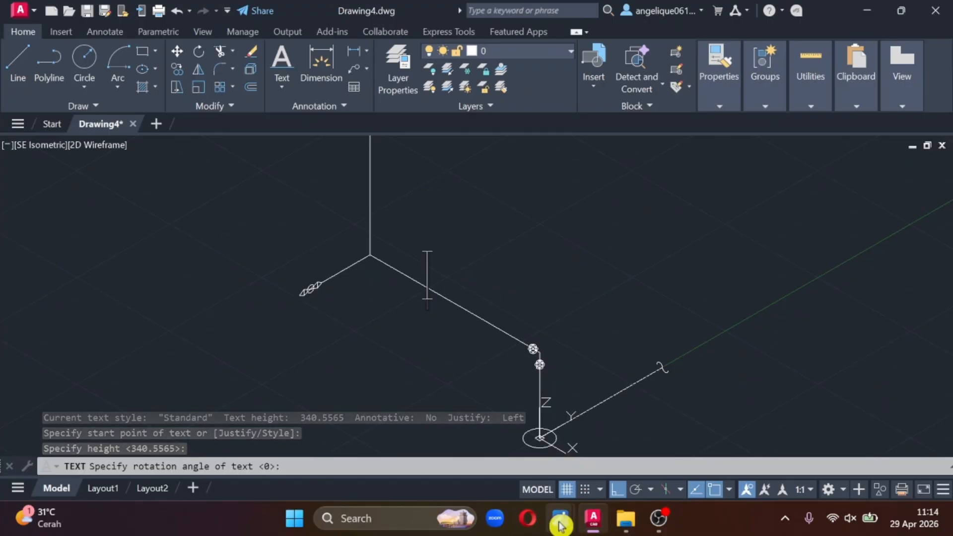
- Examine the line-number and elevation labels beside the dashed pipe run on the reference sheet, and return to the drawing
mouse_move(561, 518)
left_click(404, 438)
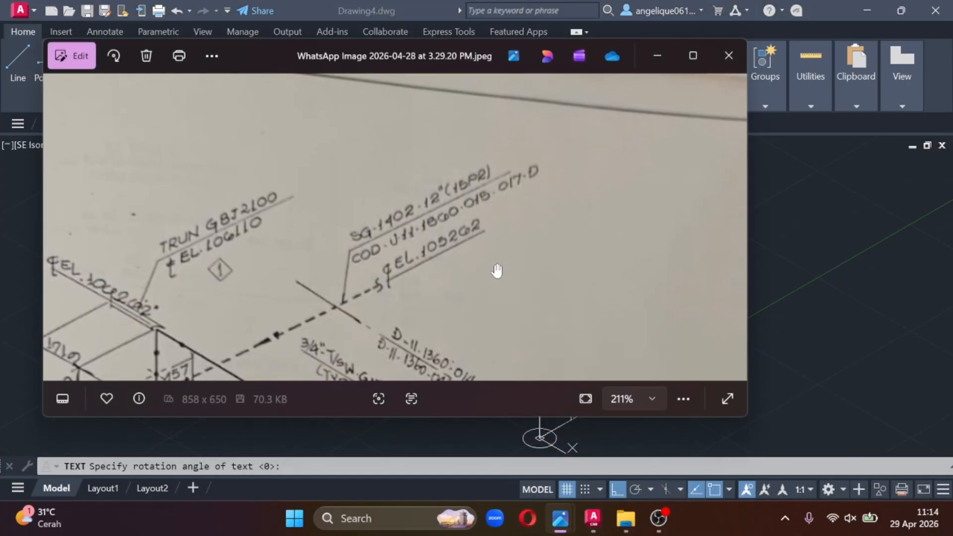
left_click_drag(484, 273, 474, 293)
left_click_drag(545, 245, 599, 264)
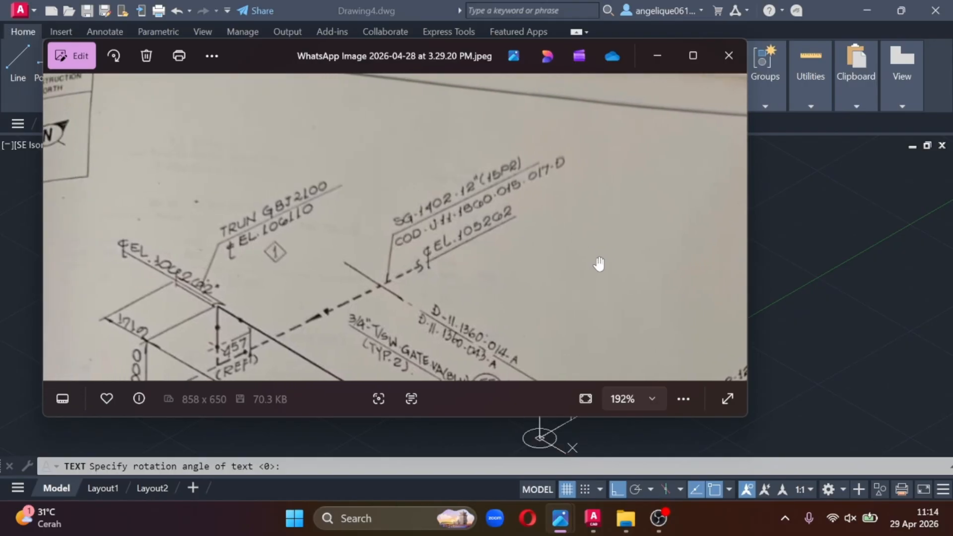
left_click(658, 64)
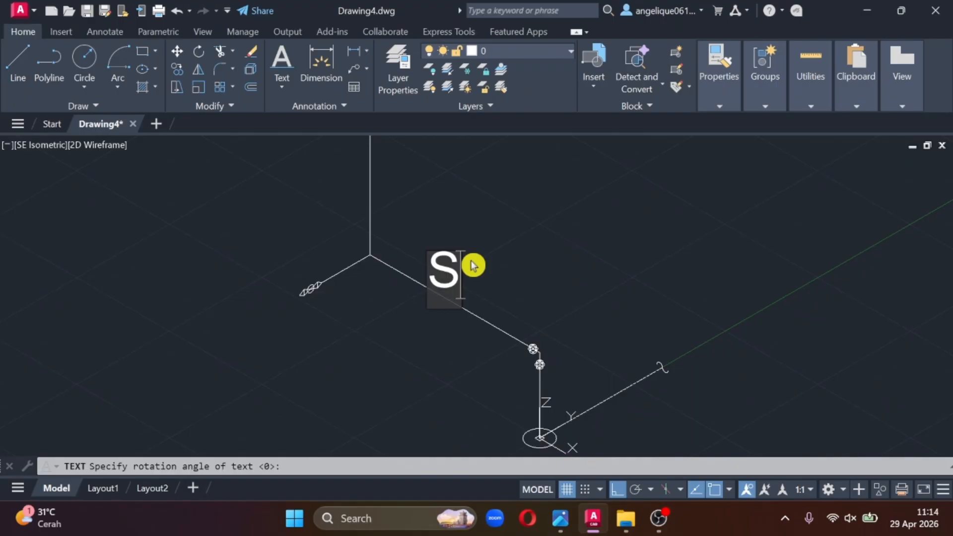
- Enter the label text SG 1402 on the long X-direction pipe line and finish the single-line text
type("G 14")
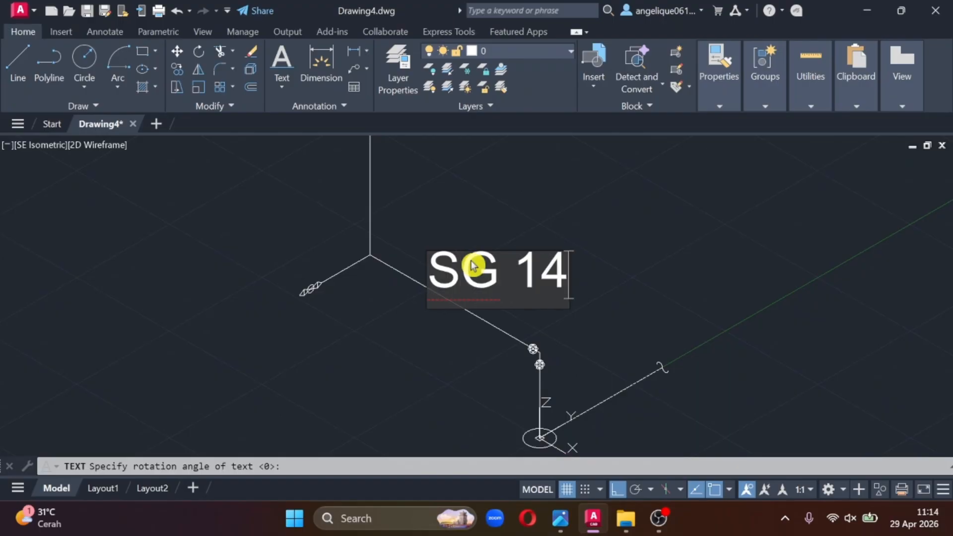
type("02")
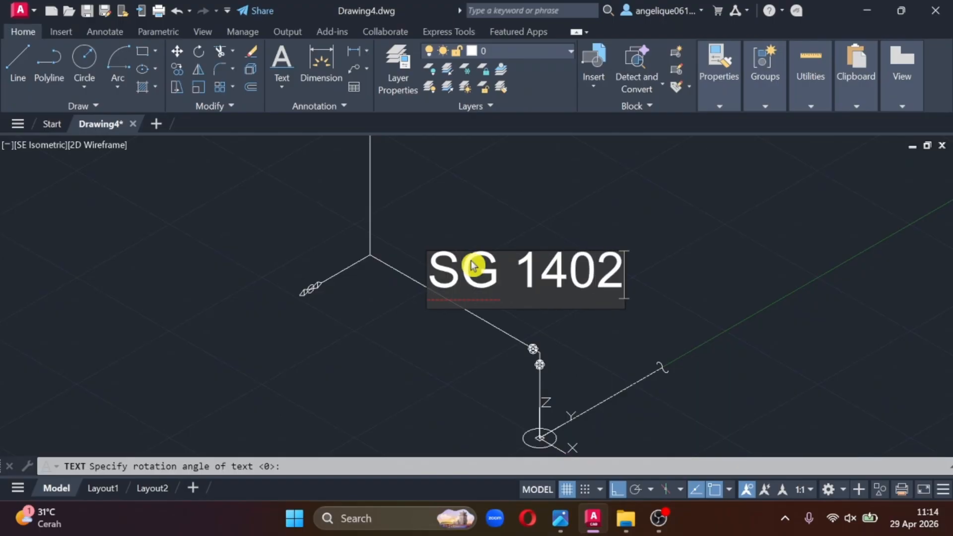
left_click(666, 223)
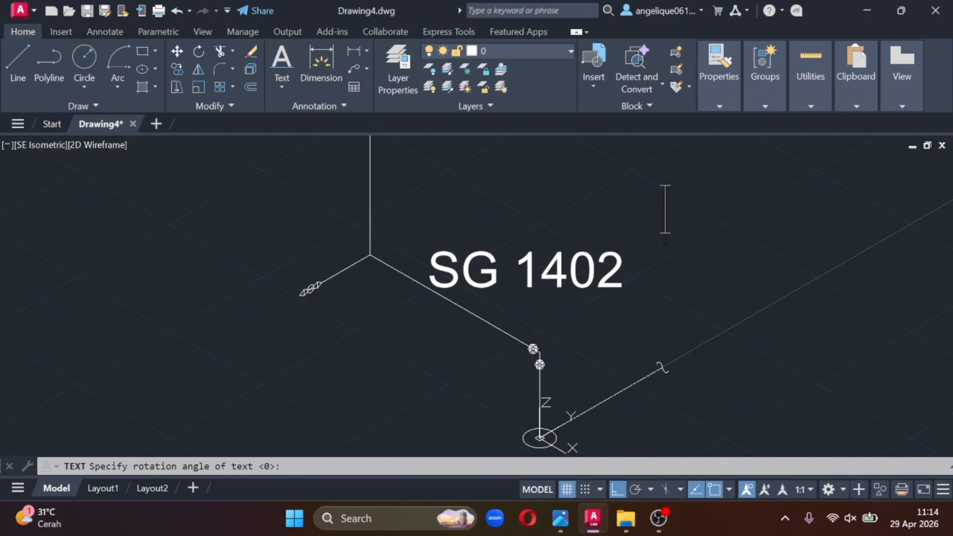
key("Return")
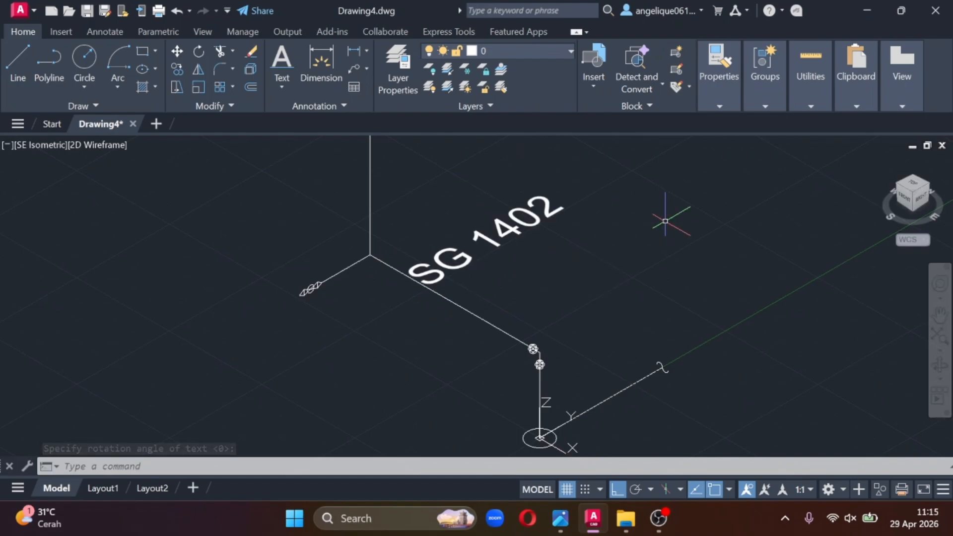
- Orbit the view, raise the SG 1402 label vertically above the pipe line, and return to the SE isometric view
middle_click_drag(620, 254, 618, 248)
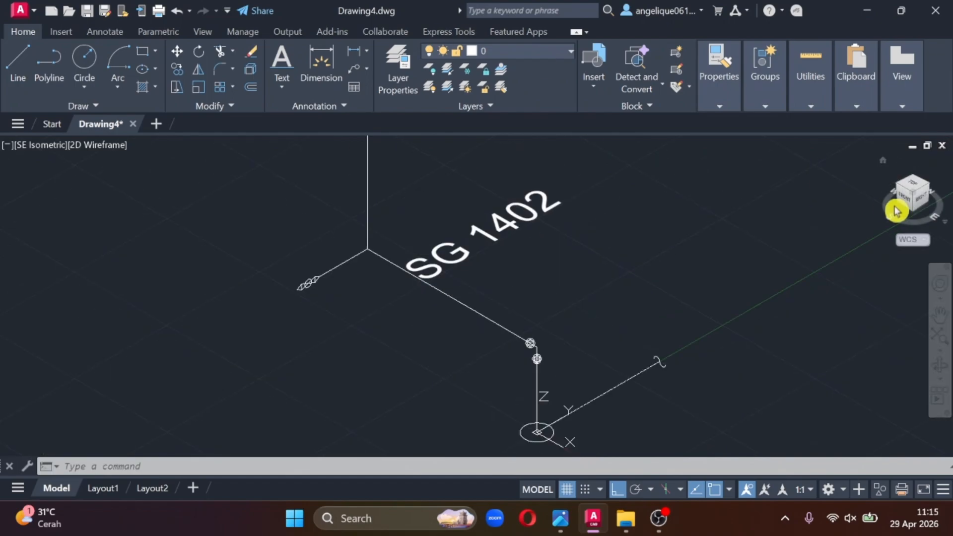
left_click_drag(924, 188, 745, 264)
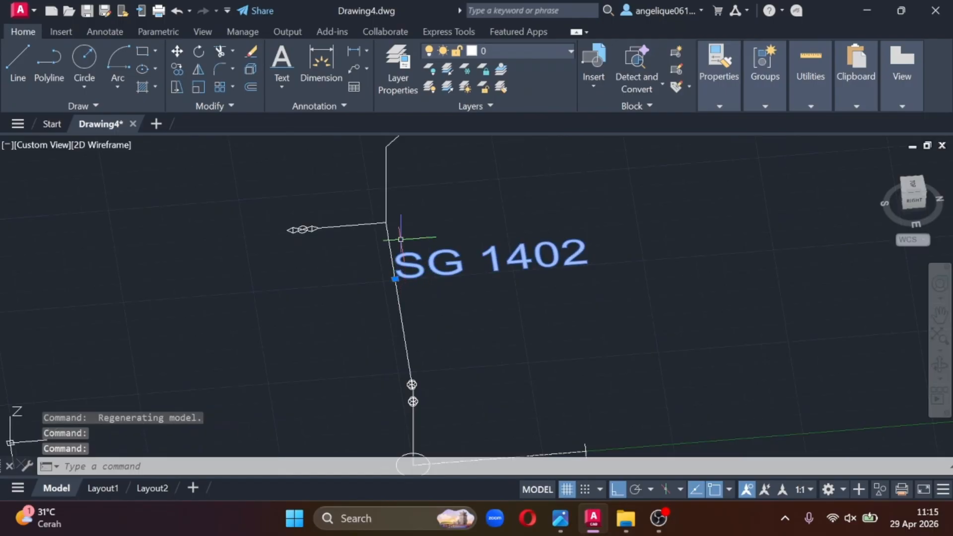
left_click(396, 279)
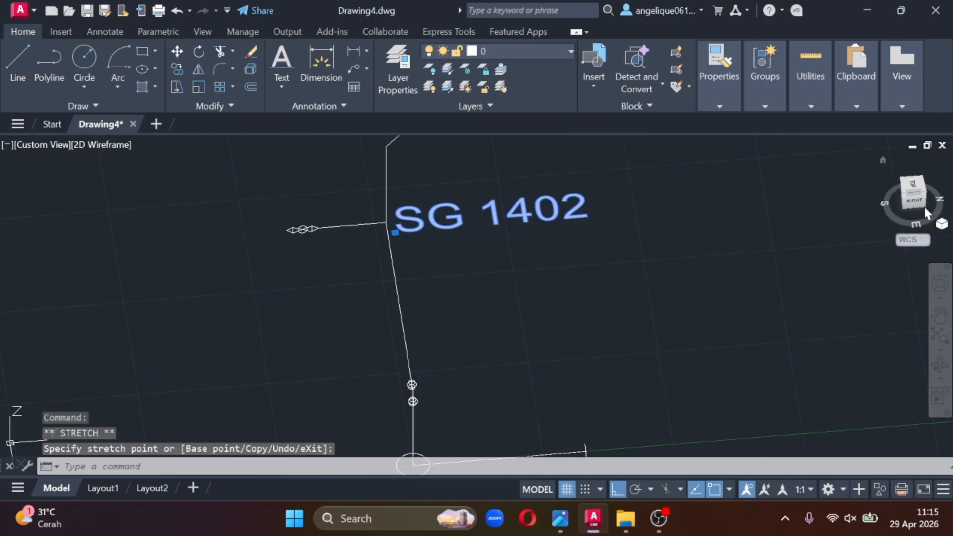
left_click(650, 276)
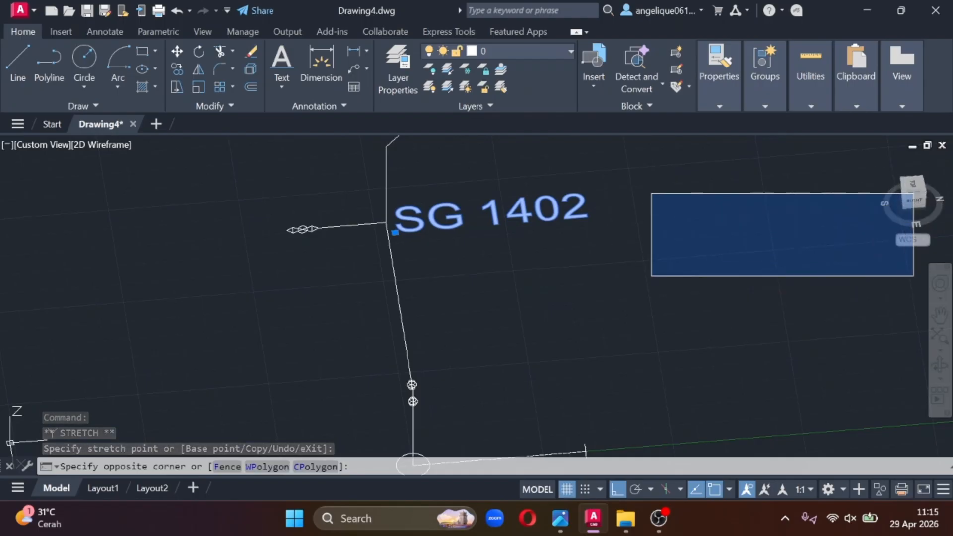
left_click(916, 198)
middle_click_drag(916, 197, 896, 196, "shift")
mouse_move(896, 196)
left_mouse_down()
mouse_move(945, 195)
mouse_move(949, 187)
mouse_move(910, 188)
mouse_move(916, 171)
mouse_move(915, 198)
left_mouse_up()
left_click(913, 192)
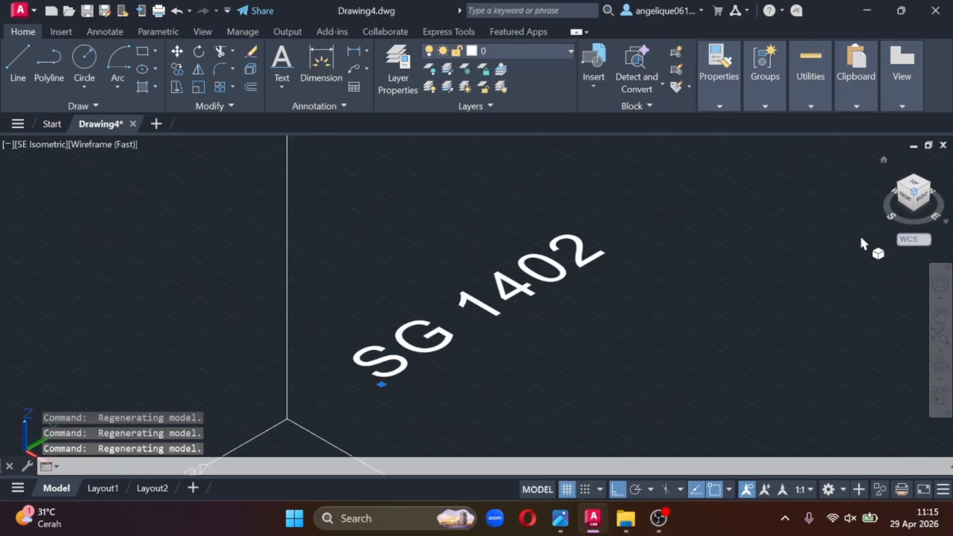
- Try several positions for the SG 1402 label above and beside the long X-direction pipe line
scroll(414, 318, "down", 2)
middle_click_drag(487, 373, 490, 269)
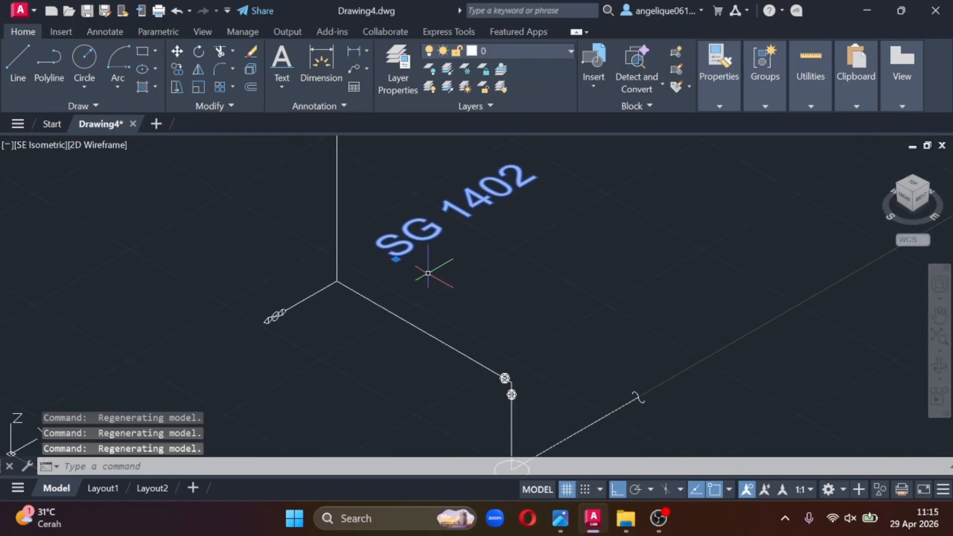
left_click(395, 258)
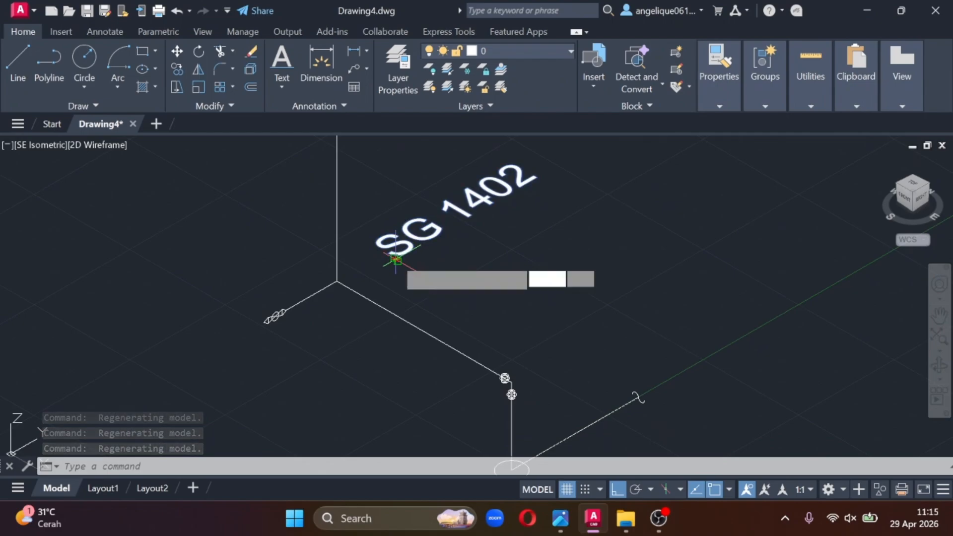
left_click(385, 307)
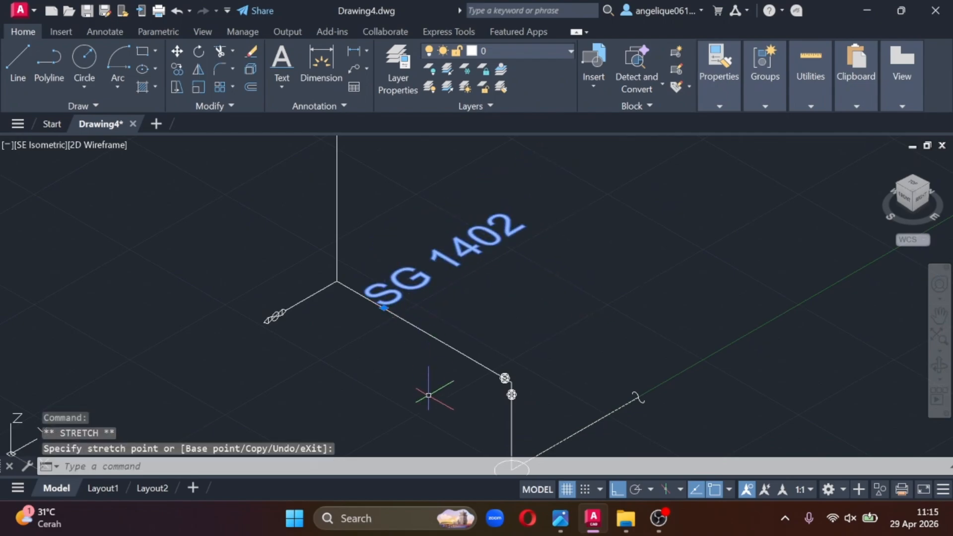
left_click(385, 308)
left_click(397, 293)
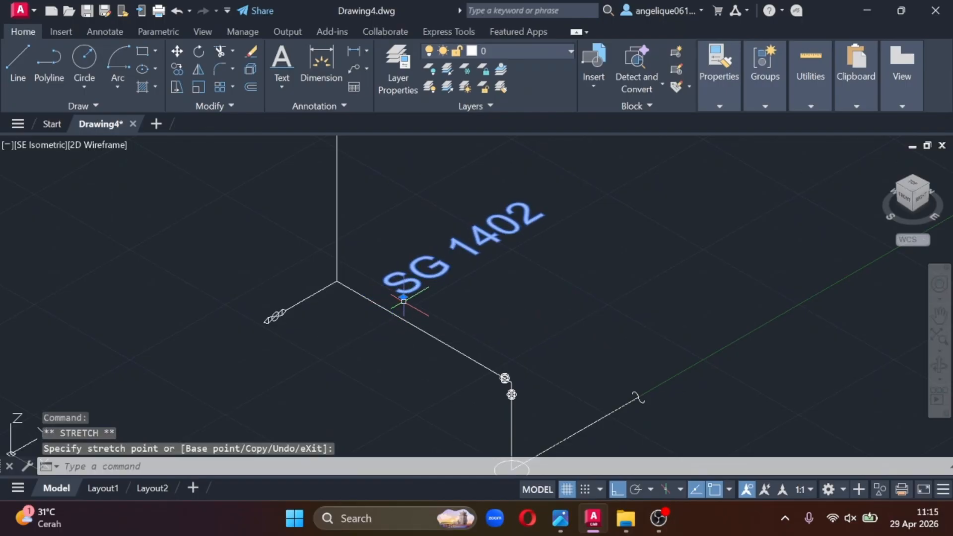
left_click(403, 300)
left_click(457, 273)
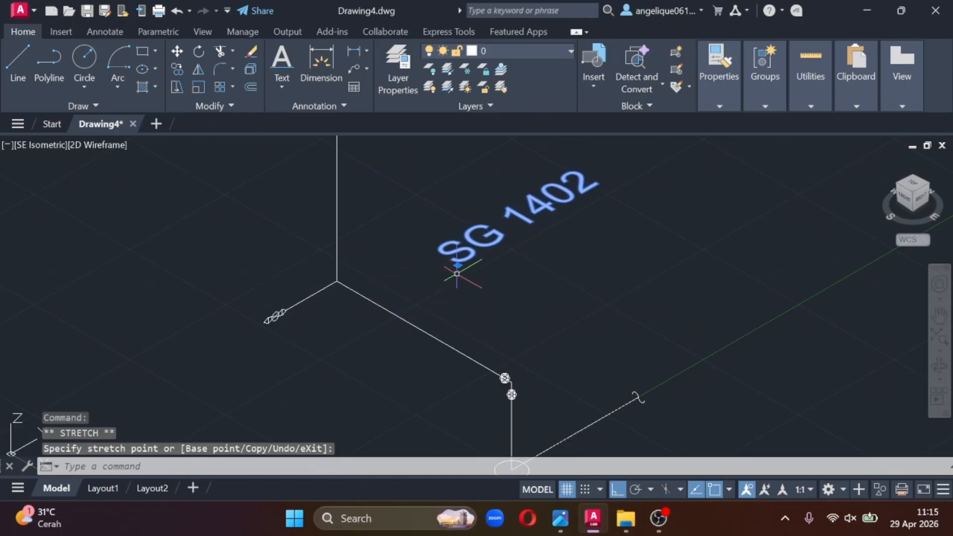
key("Escape")
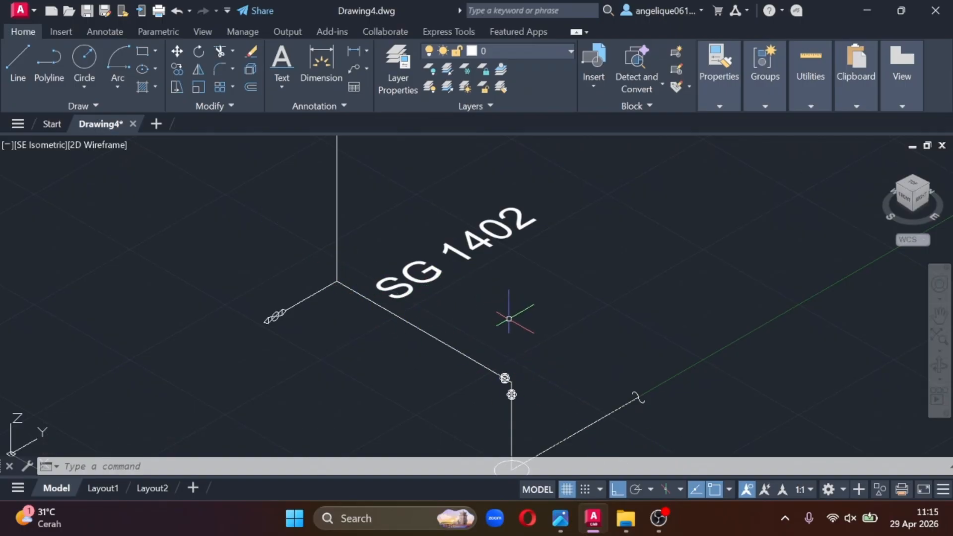
- Rotate the SG 1402 label 270 degrees about the Z axis with 3DROTATE, aligning it with the X-direction pipe line
type("ROTA")
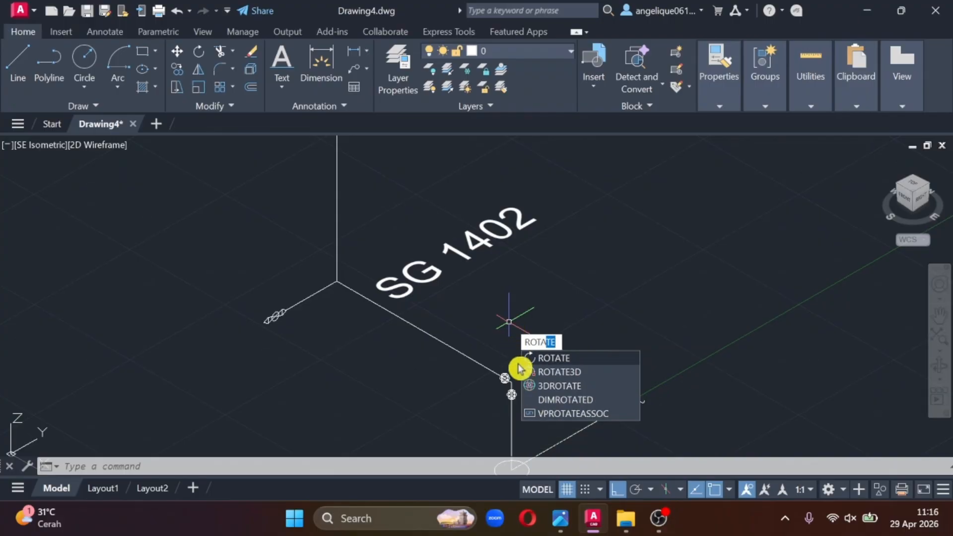
left_click(536, 386)
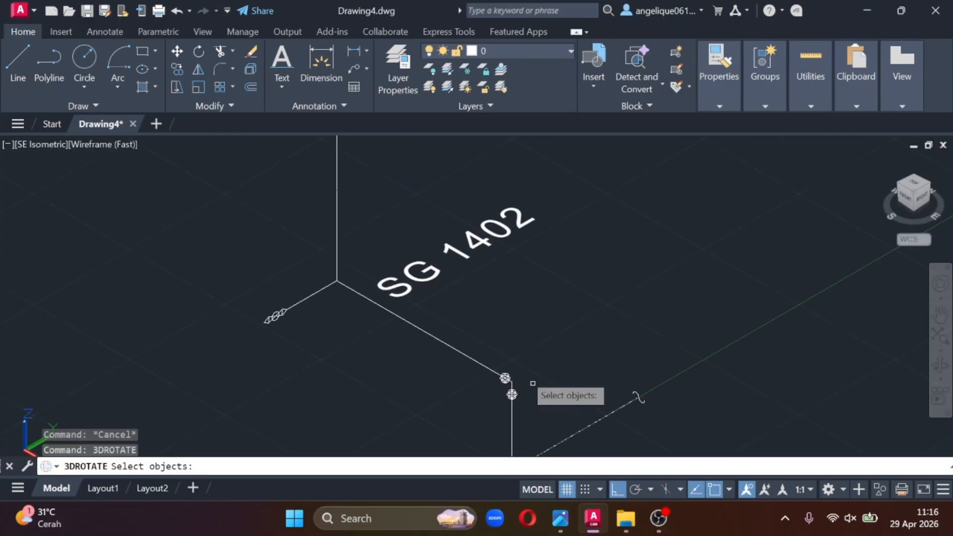
left_click(413, 281)
key("Return")
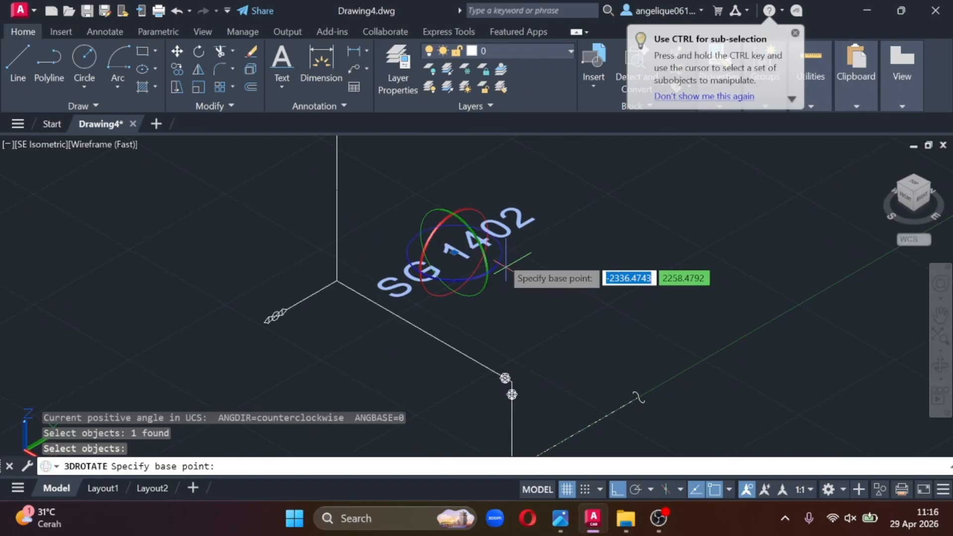
left_click(454, 252)
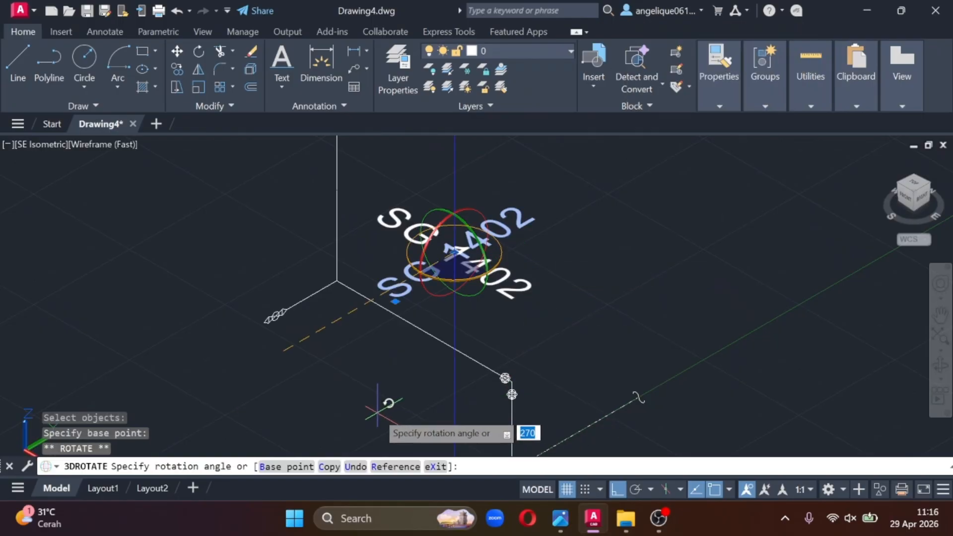
left_click(378, 412)
- Move the rotated SG 1402 label down to the long X-direction pipe line and offset it slightly alongside
left_click(380, 224)
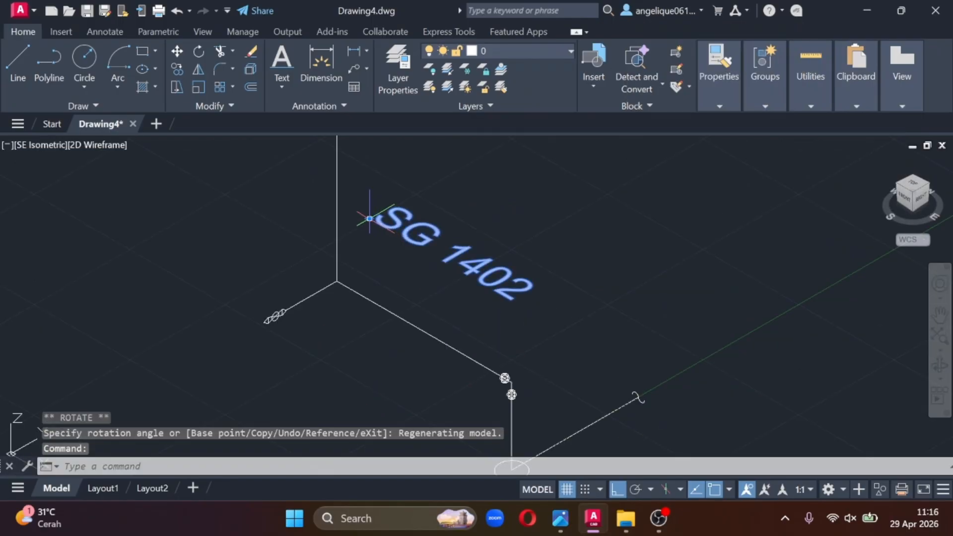
left_click(369, 219)
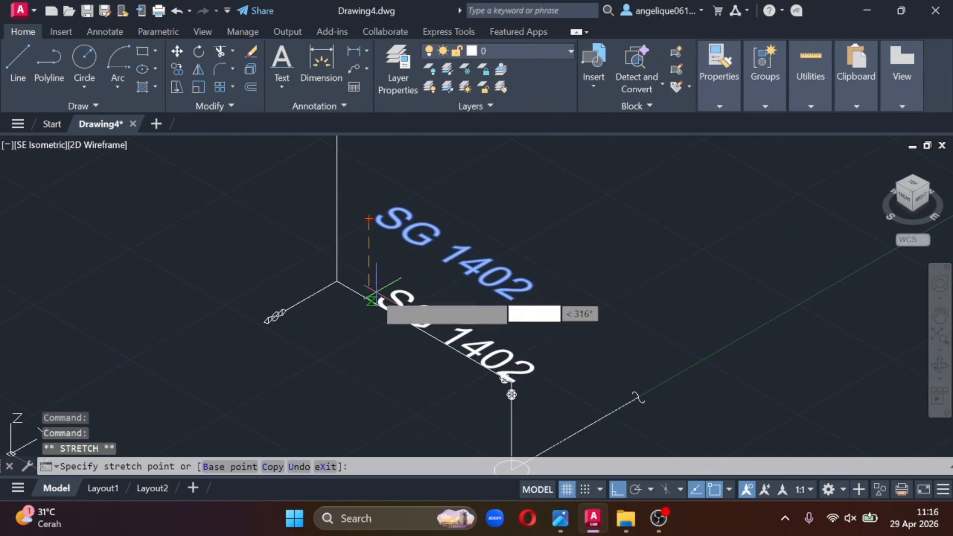
left_click(370, 299)
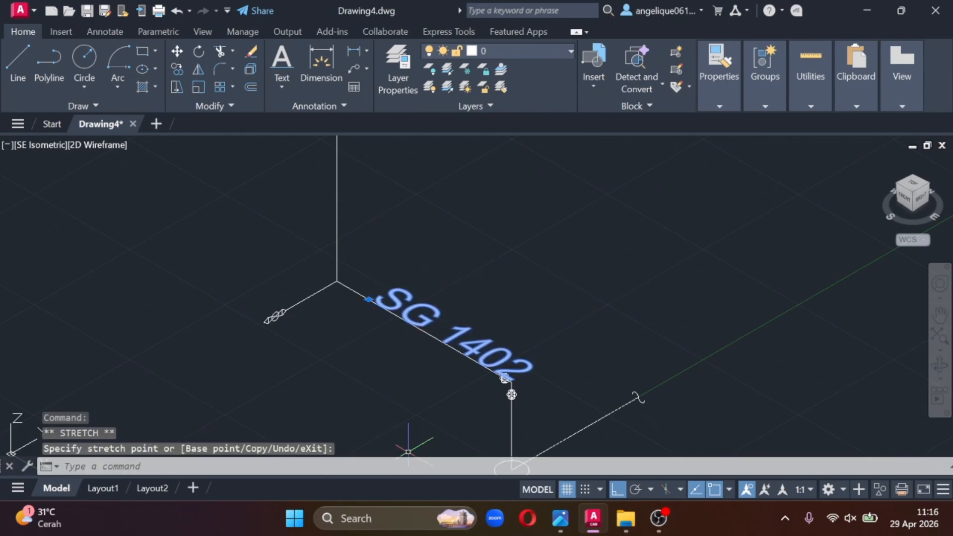
left_click(369, 299)
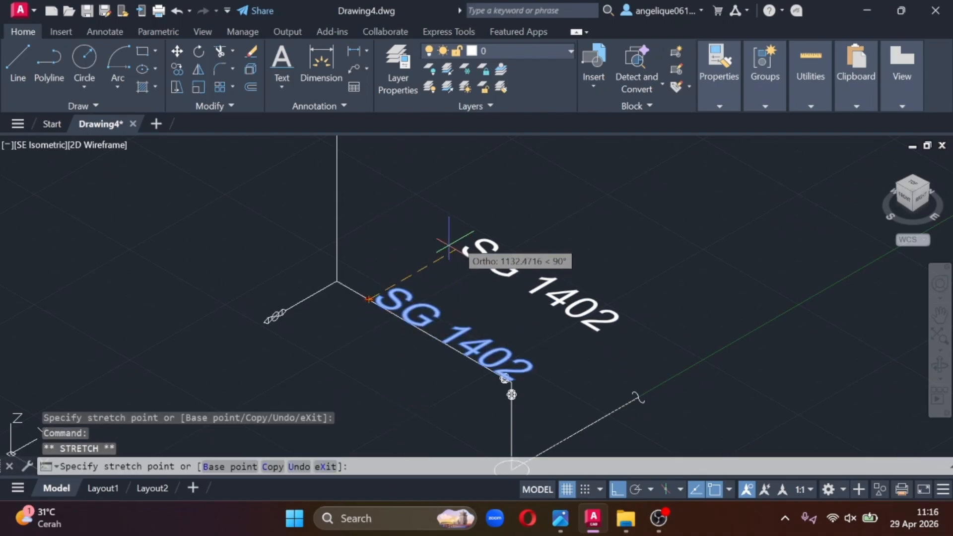
left_click(464, 244)
left_click(464, 244)
left_click(384, 290)
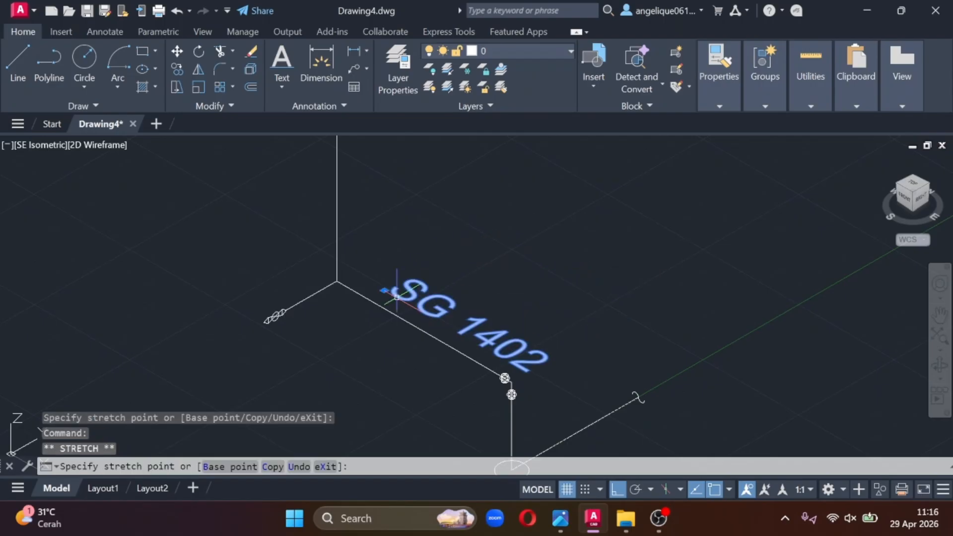
- Scale the SG 1402 label down from its insertion point so it fits along the X-direction pipe line
right_click(491, 335)
left_click(520, 278)
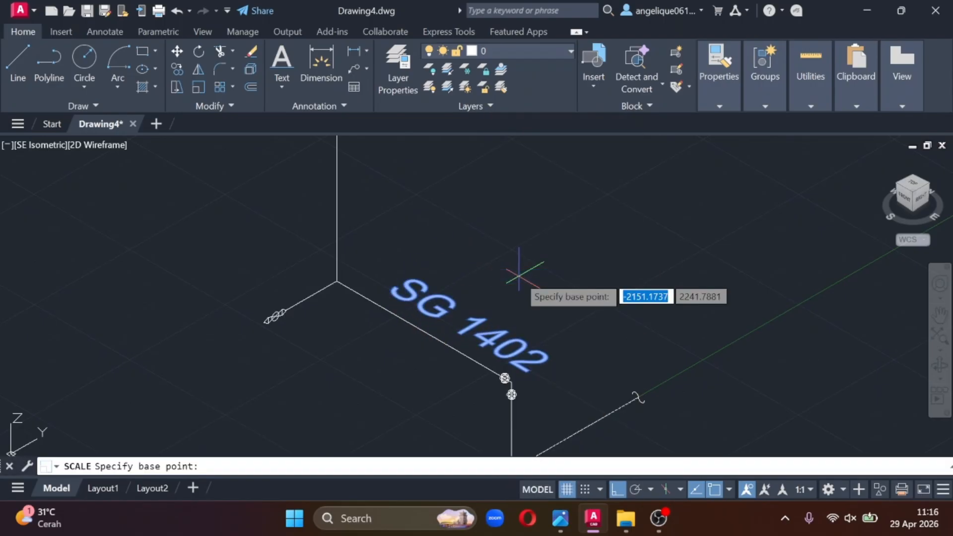
left_click(384, 290)
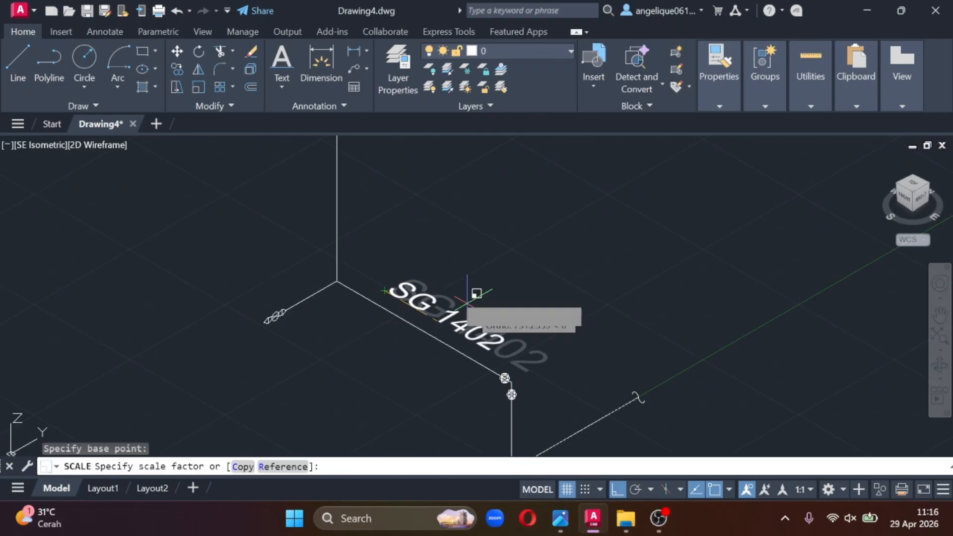
left_click(447, 285)
left_click(471, 286)
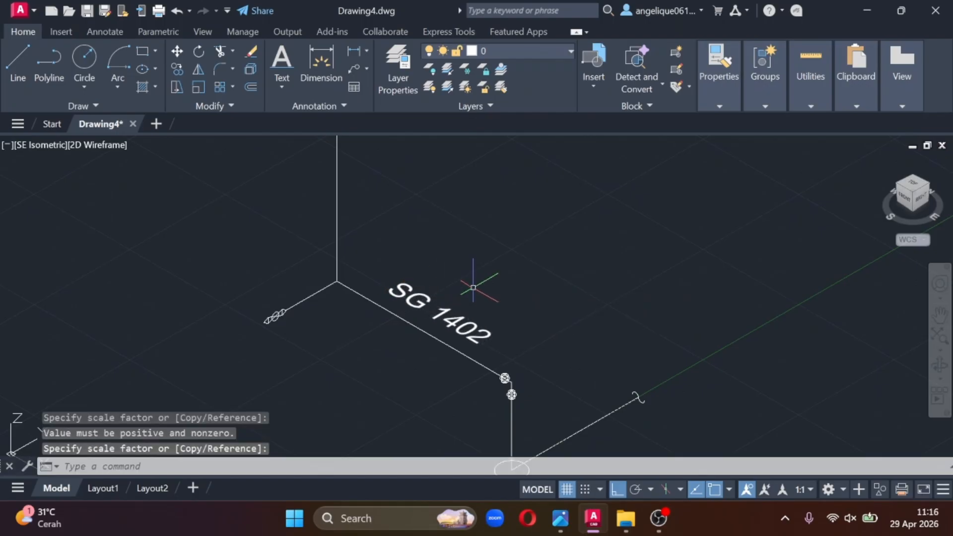
scroll(643, 273, "down", 4)
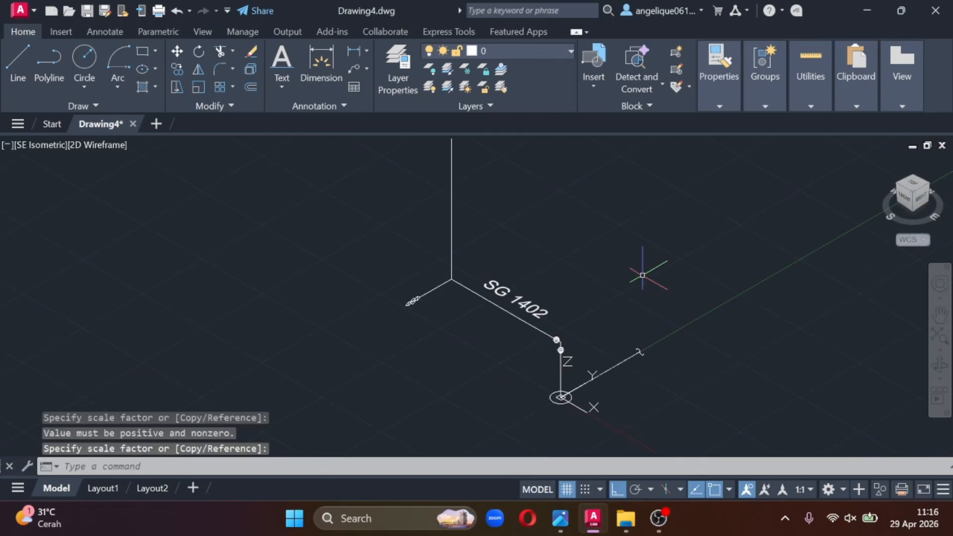
scroll(663, 300, "up", 2)
middle_click_drag(587, 255, 582, 310)
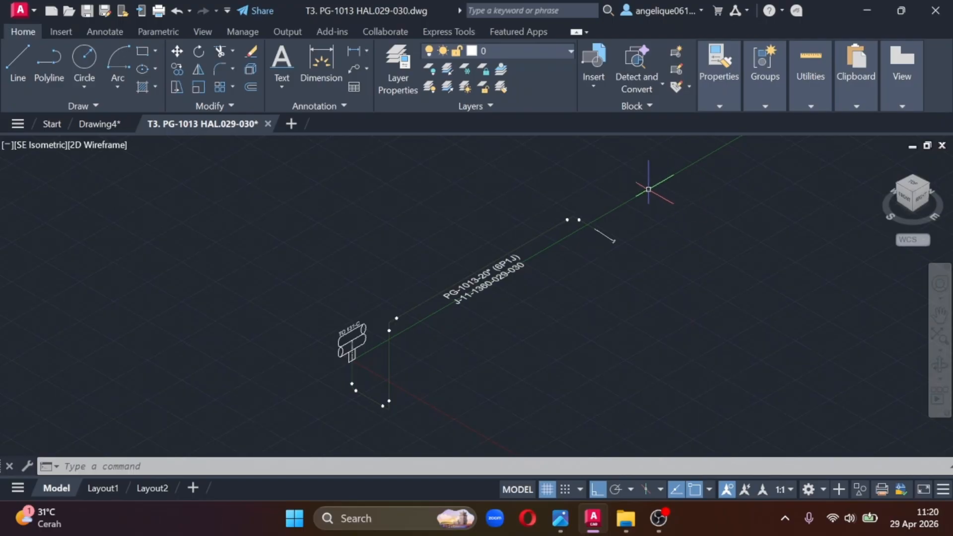
- Start plotting the PG-1013 drawing with the DWG To PDF.pc3 plotter and ISO A3 (420.00 x 297.00 MM) paper
type("PLOT")
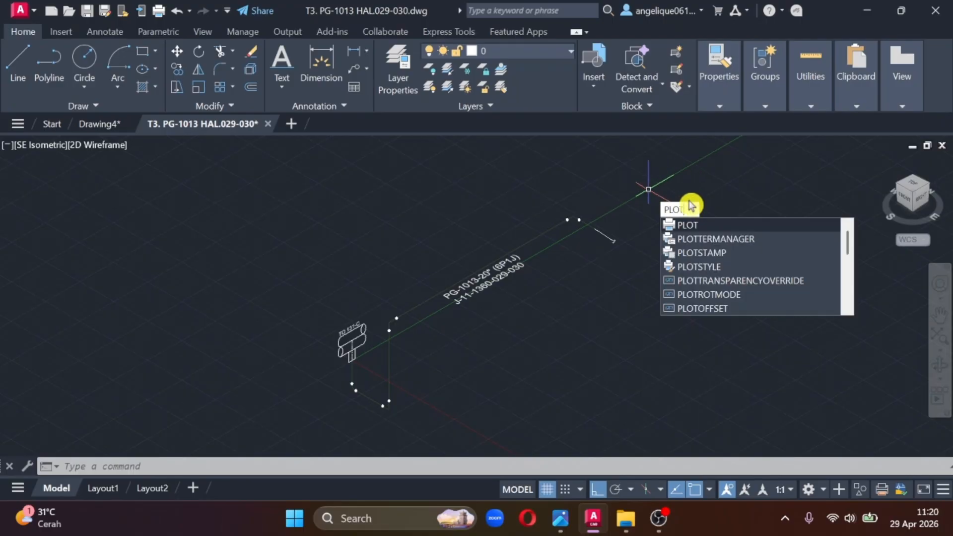
left_click(722, 223)
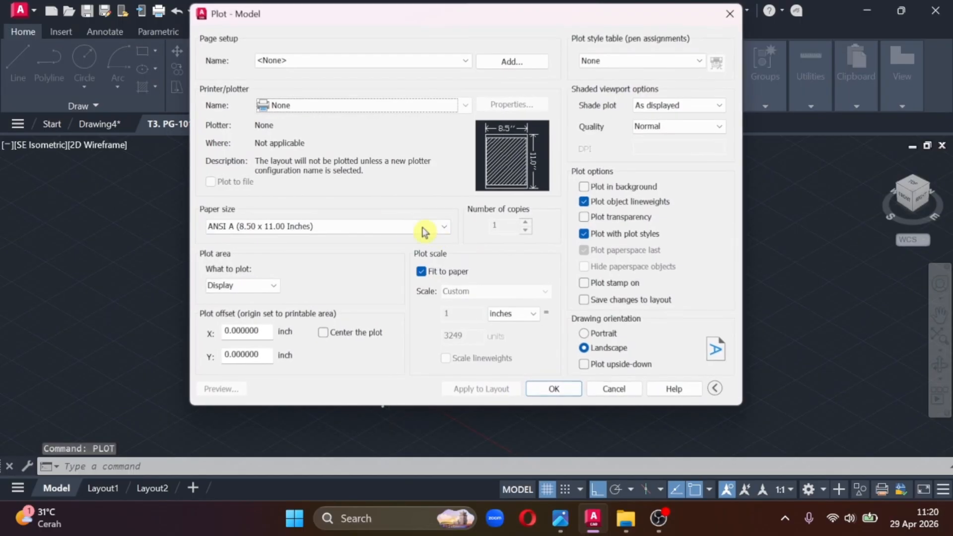
left_click(374, 104)
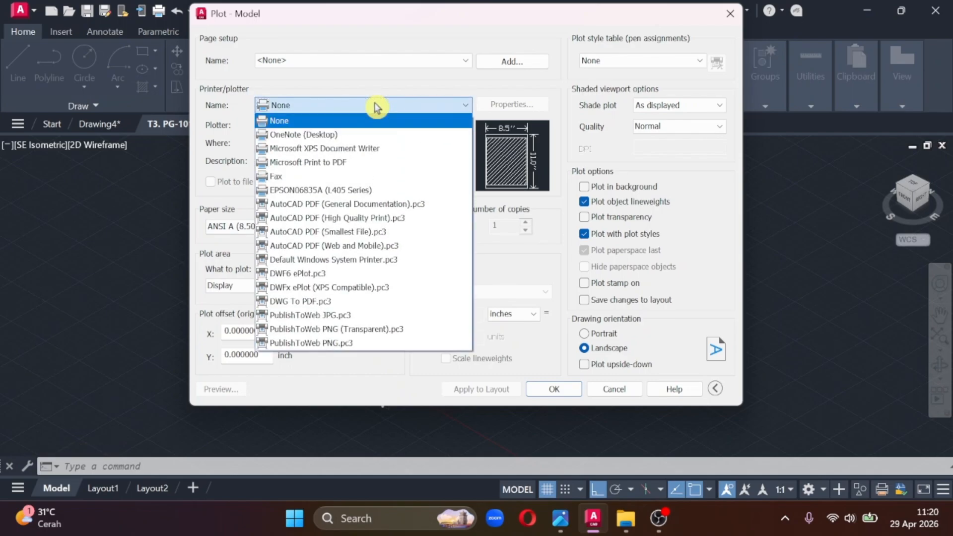
left_click(374, 303)
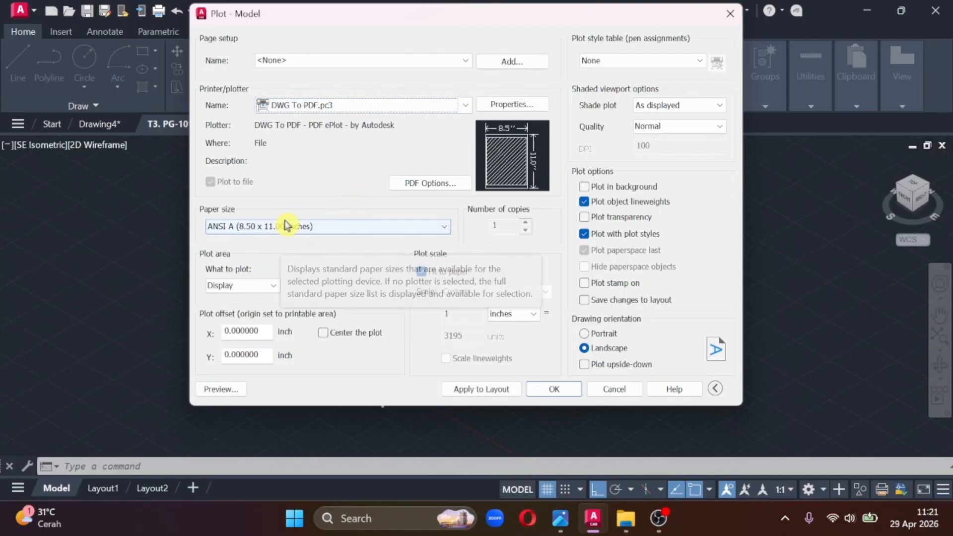
left_click(320, 227)
scroll(337, 385, "down", 18)
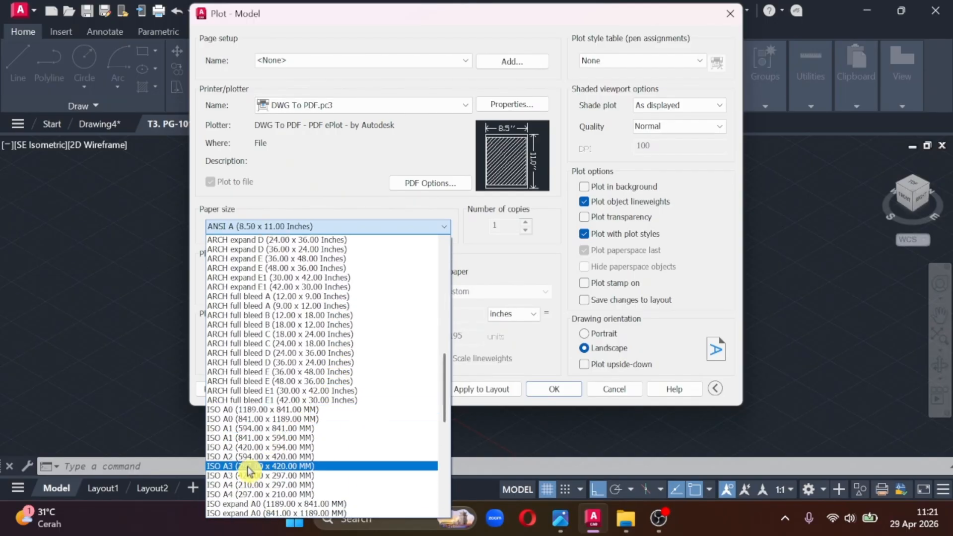
left_click(246, 475)
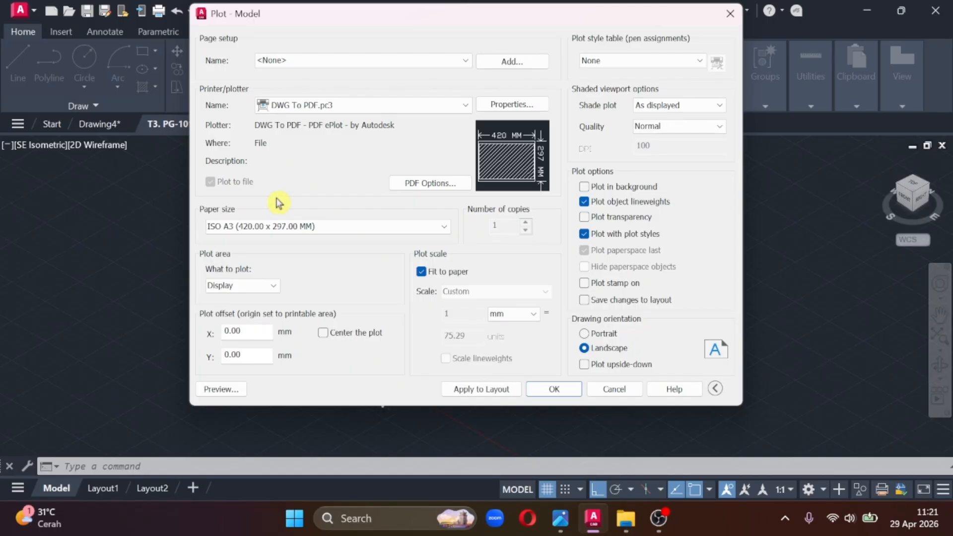
- Set the plot area to a window enclosing the whole PG-1013 piping isometric and center the plot on the sheet
left_click(273, 285)
left_click(272, 328)
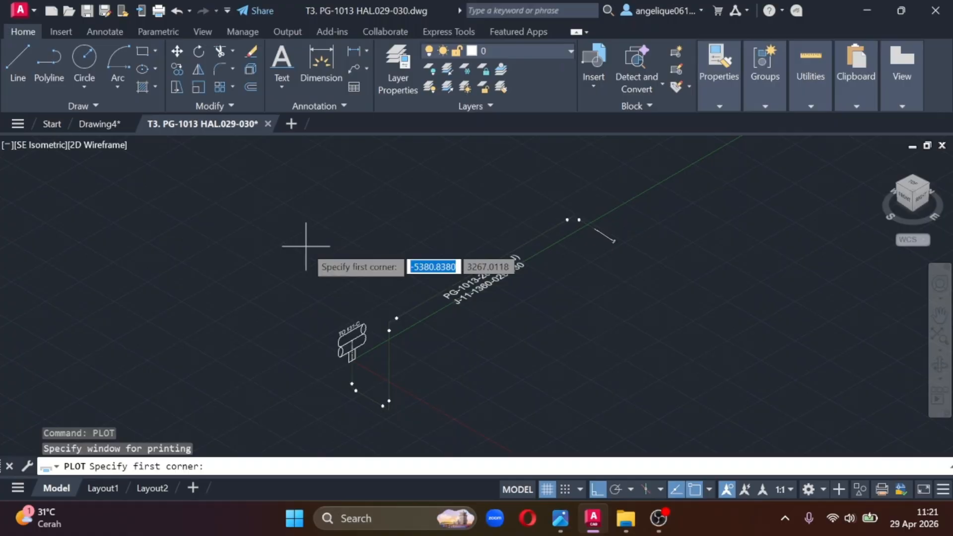
left_click(293, 189)
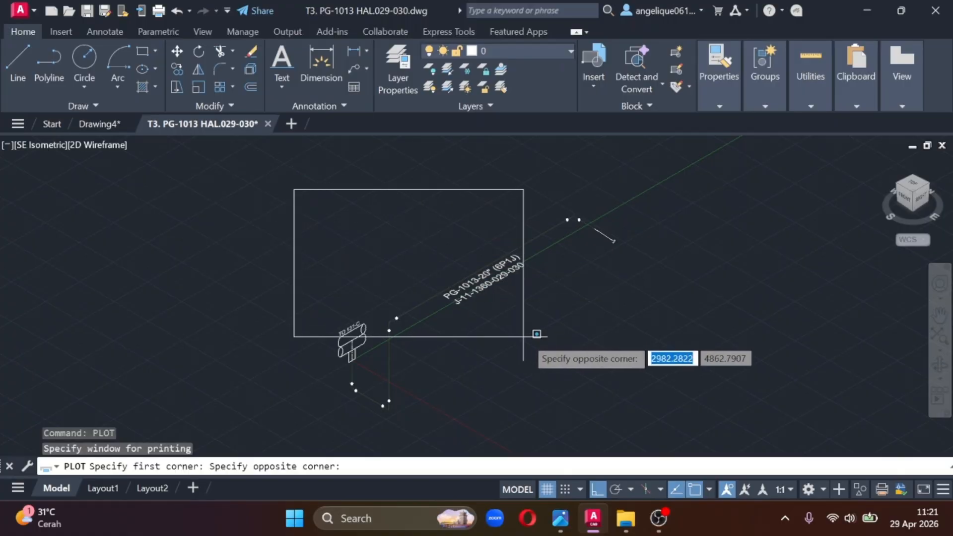
left_click(662, 421)
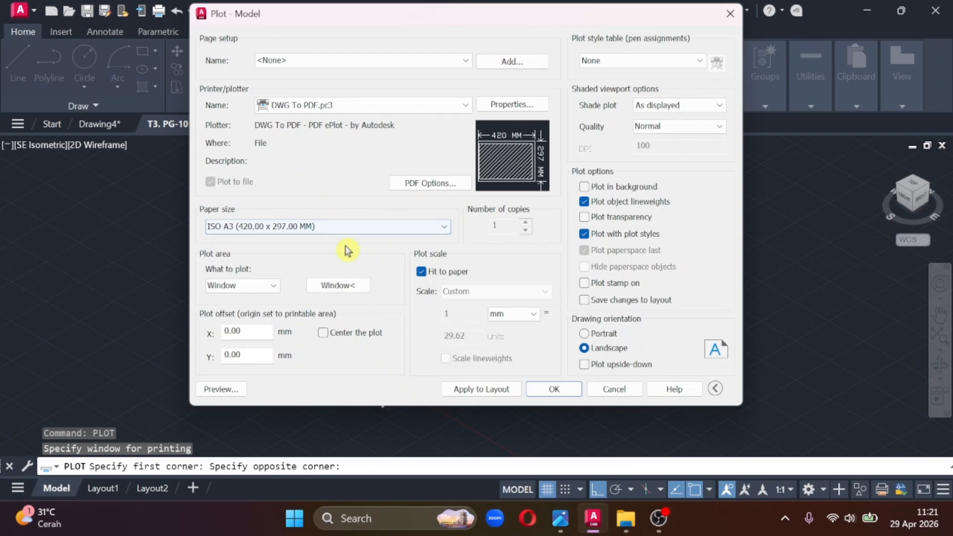
left_click(342, 337)
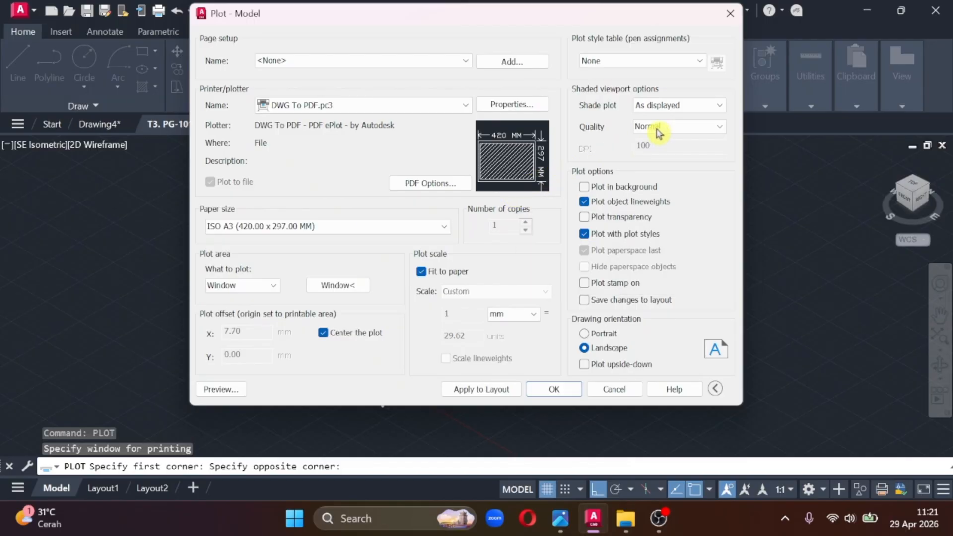
- Set the shade plot to Realistic and plot to T3. PG-1013 HAL.029-030-Model as PDF in Documents, overwriting the existing file
left_click(695, 105)
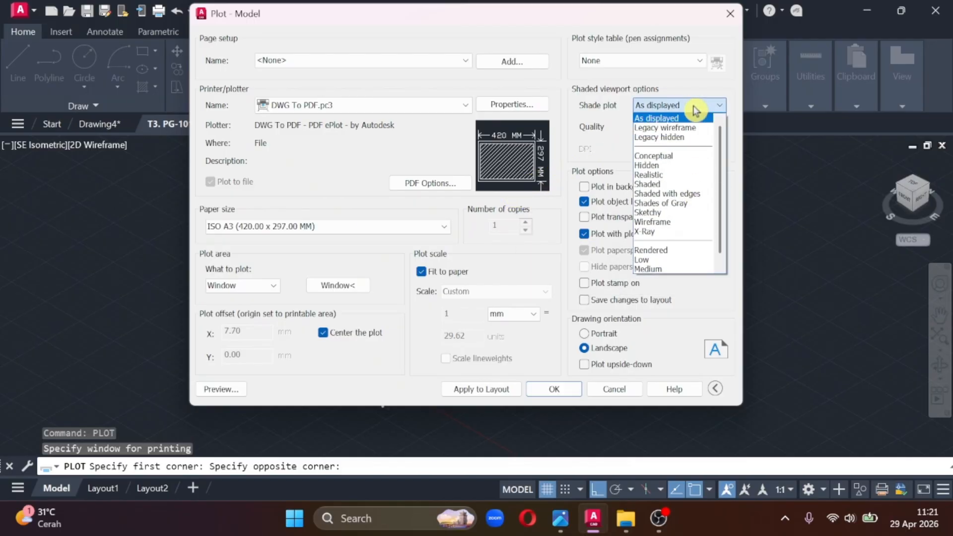
left_click(692, 177)
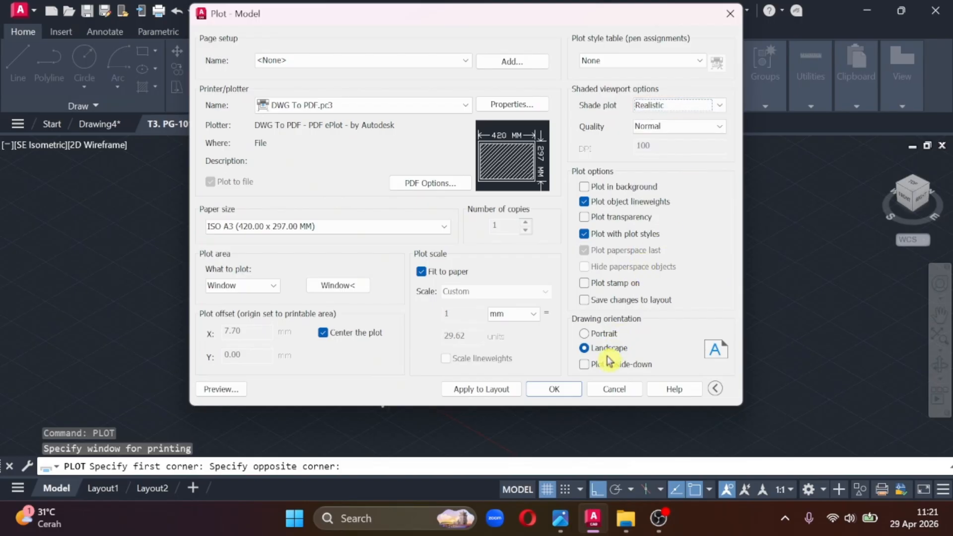
left_click(554, 389)
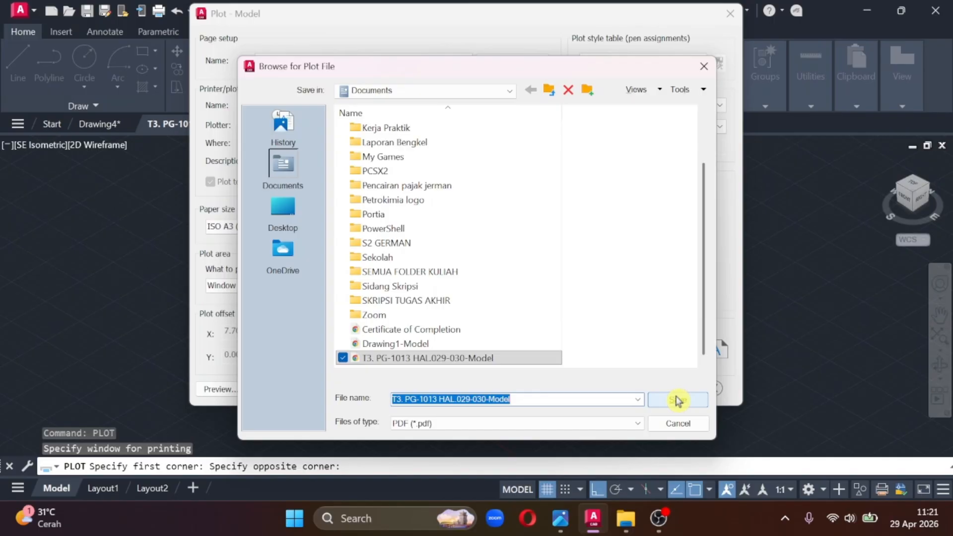
left_click(677, 401)
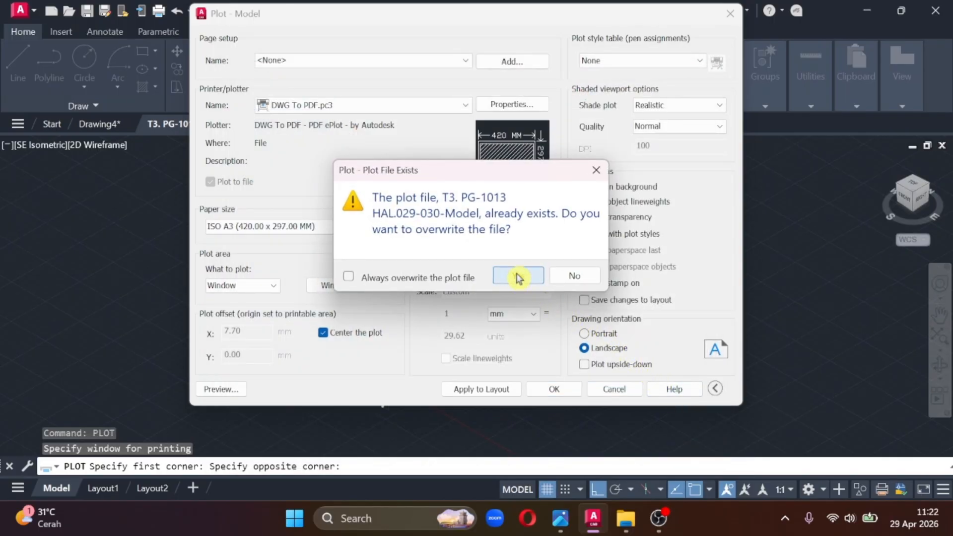
left_click(518, 276)
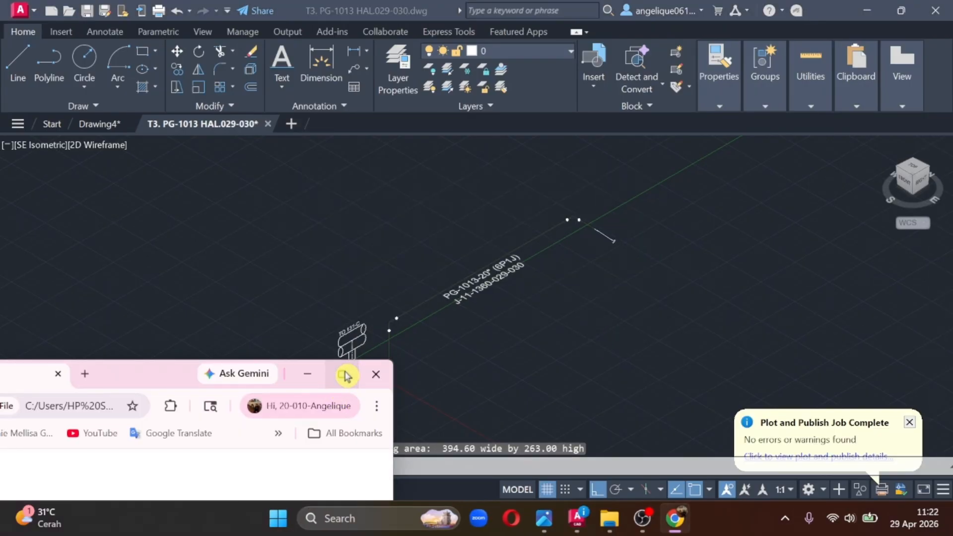
- Maximize the plotted PDF in the browser and check the pipe route, weld dots and text labels on the sheet
left_click(345, 375)
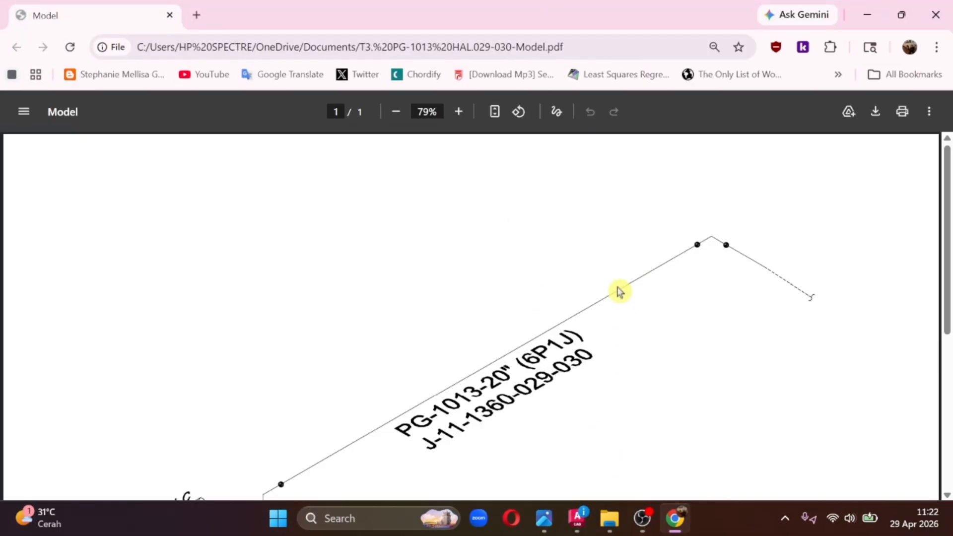
middle_click(590, 371)
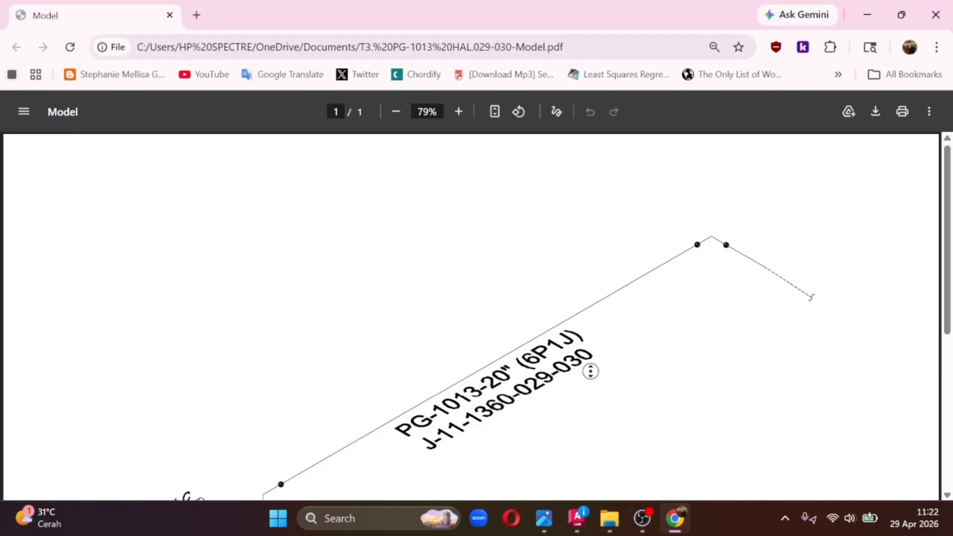
scroll(637, 309, "down", 2, "ctrl")
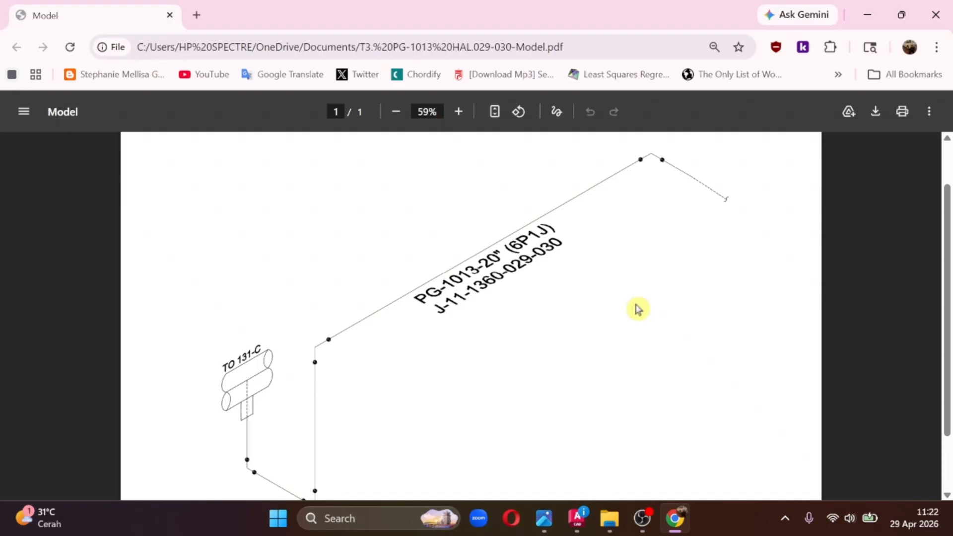